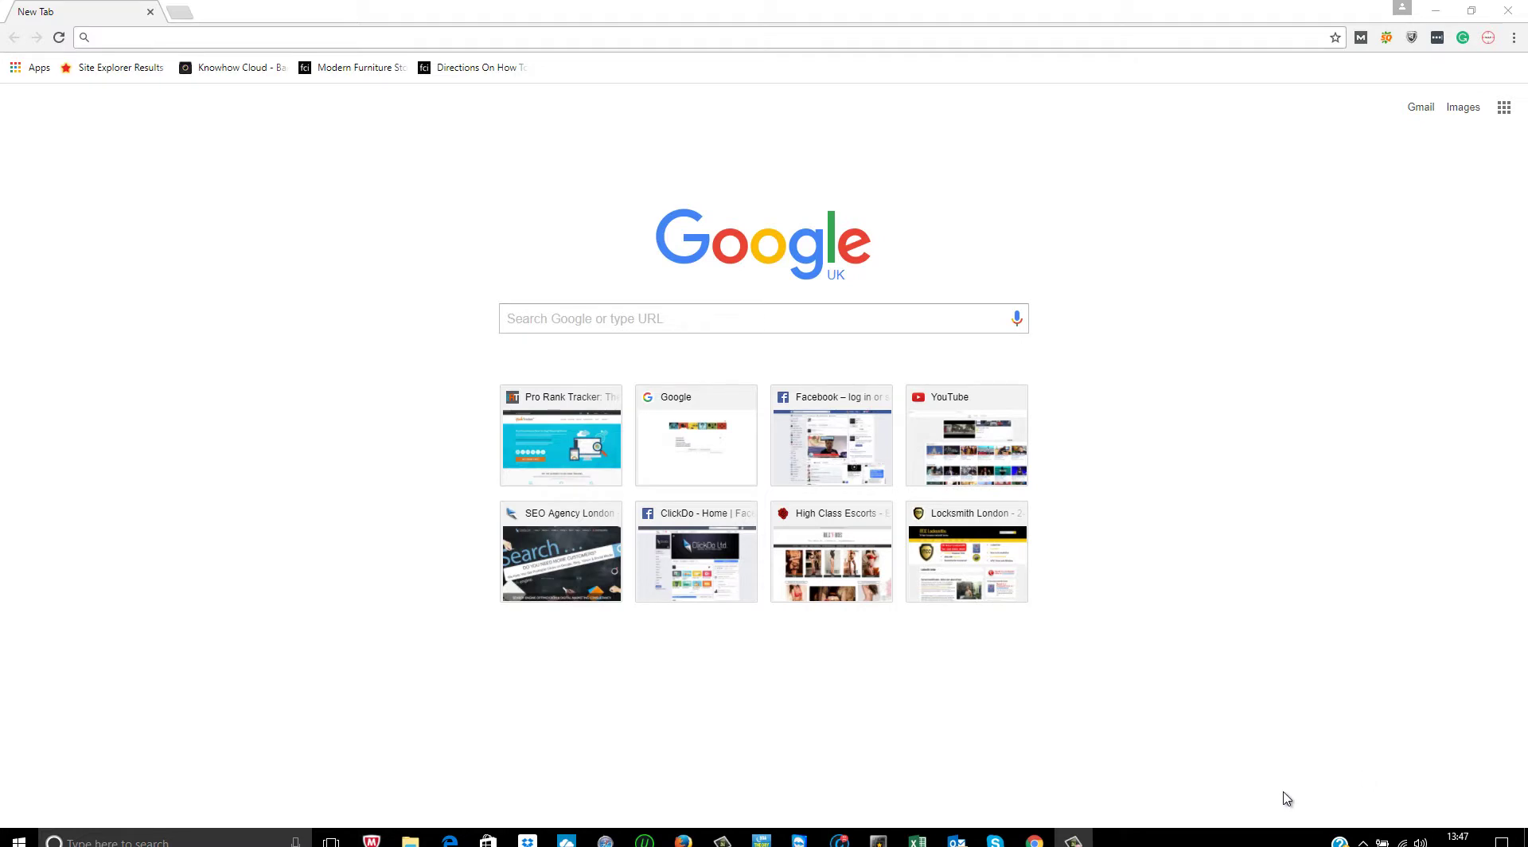
# - Load the ClickDo website by entering clickdo in the Chrome address bar
pyautogui.click(647, 319)
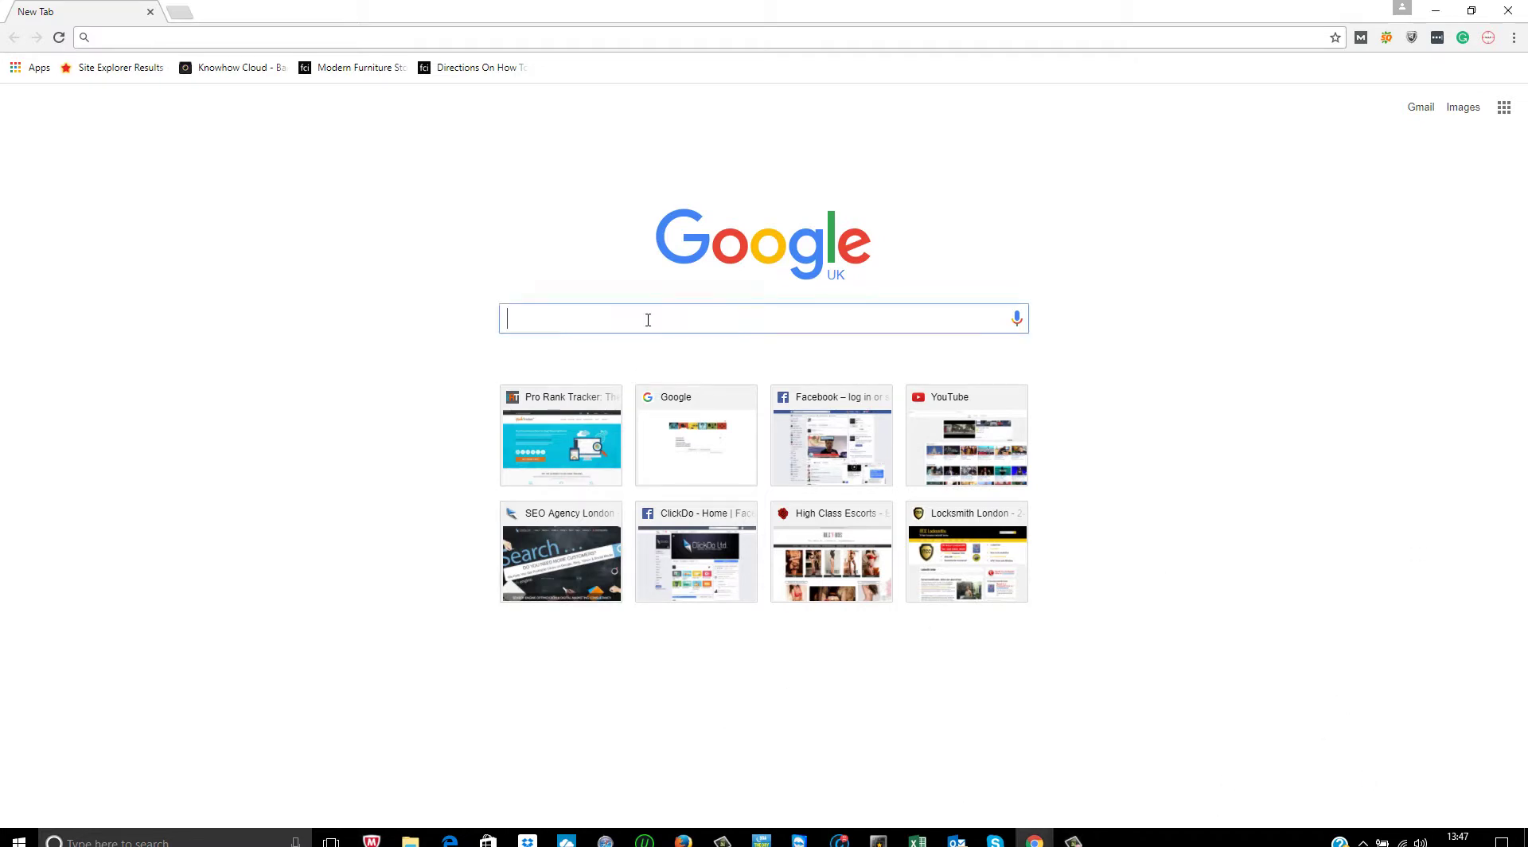
pyautogui.write('clickdo')
pyautogui.press('Return')
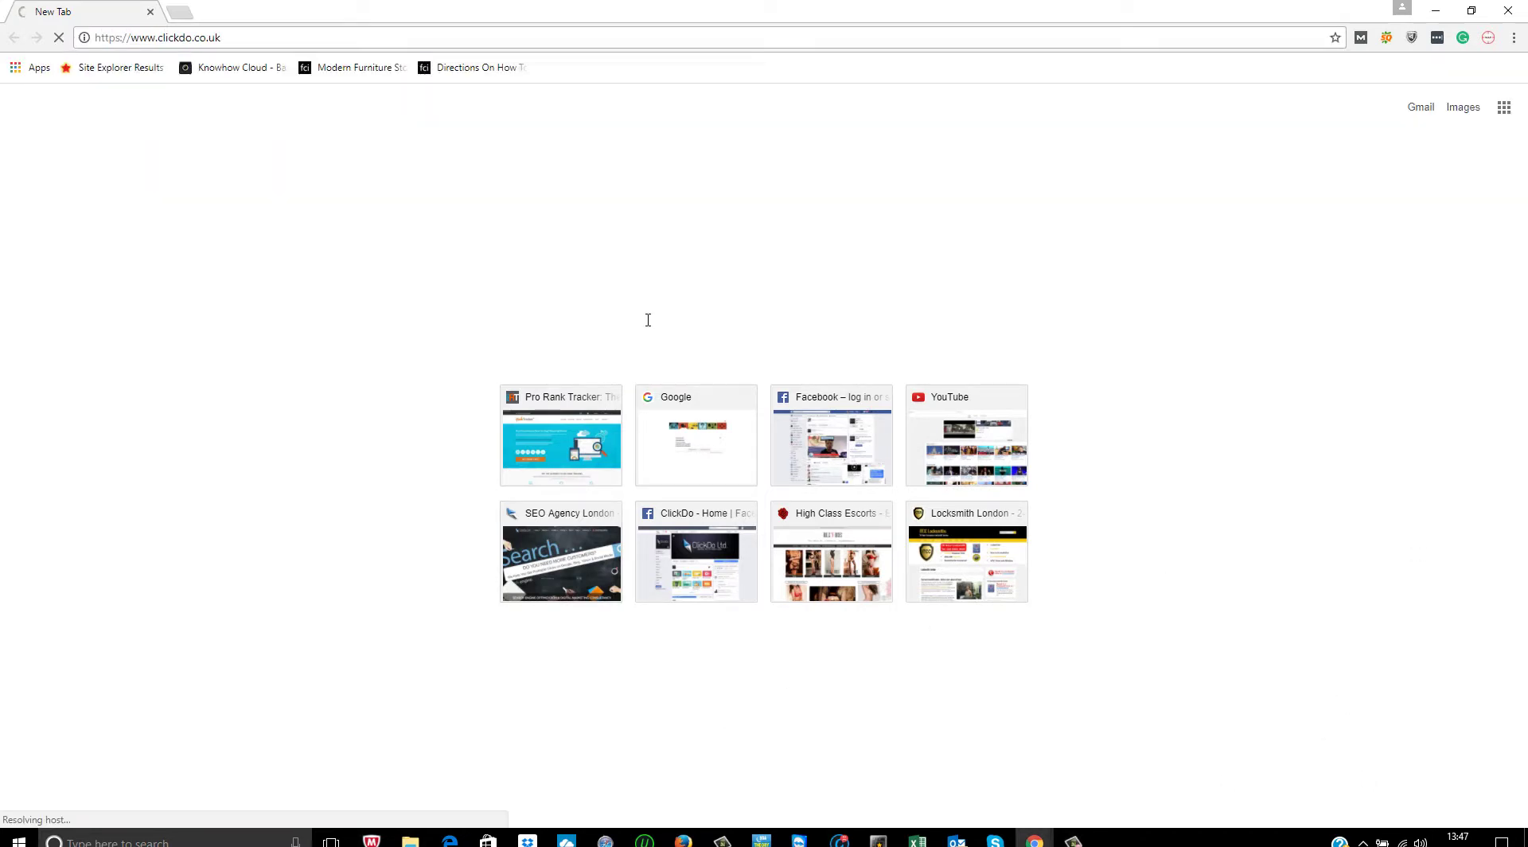
# - Replace the address to go to the Google UK homepage at google.co.uk
pyautogui.doubleClick(121, 38)
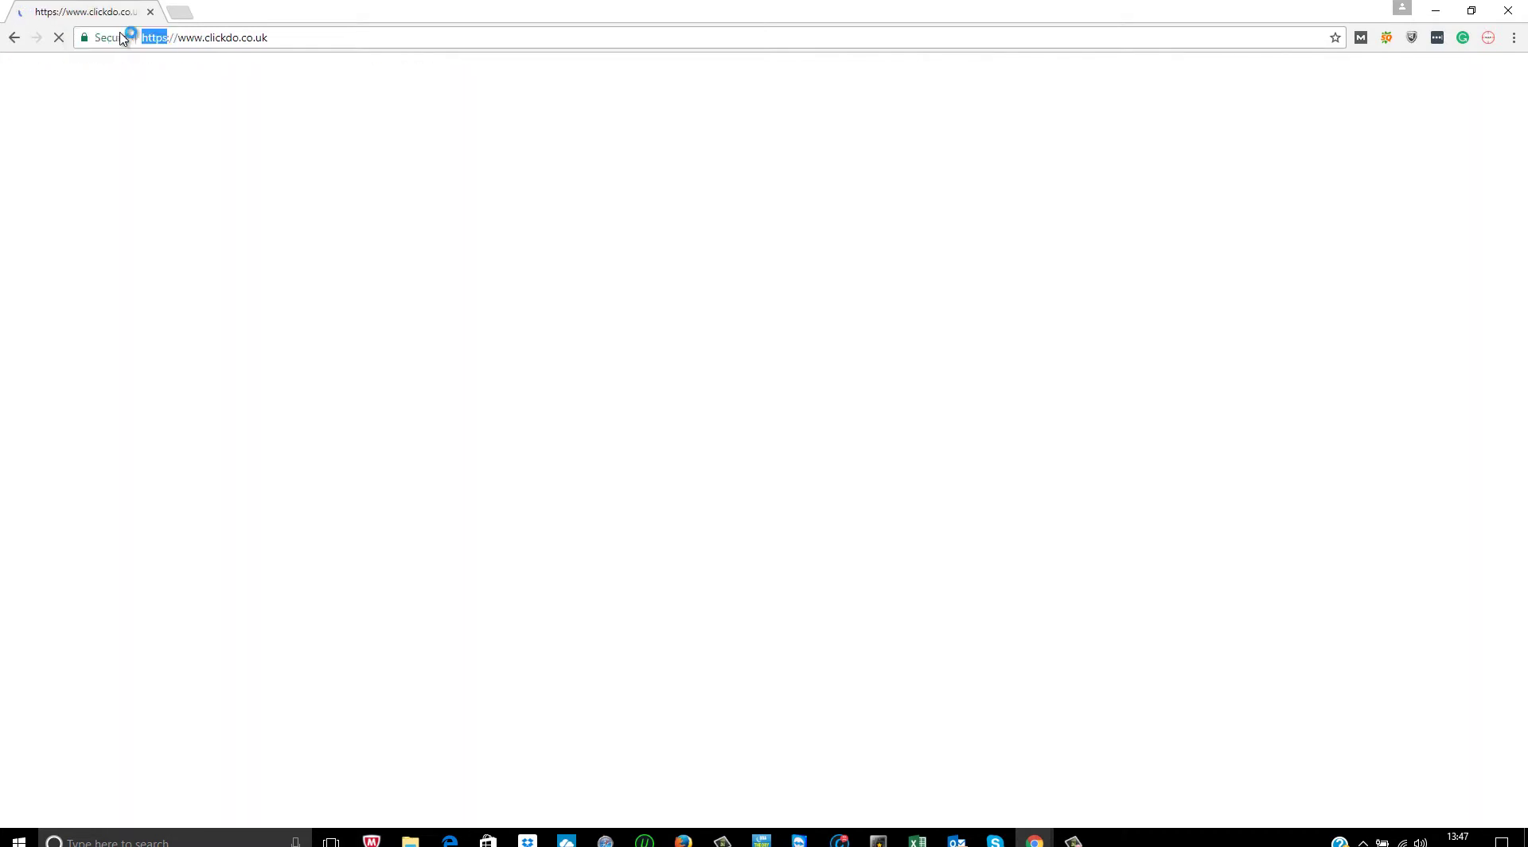
pyautogui.write('go')
pyautogui.hotkey('ctrl', 'a')
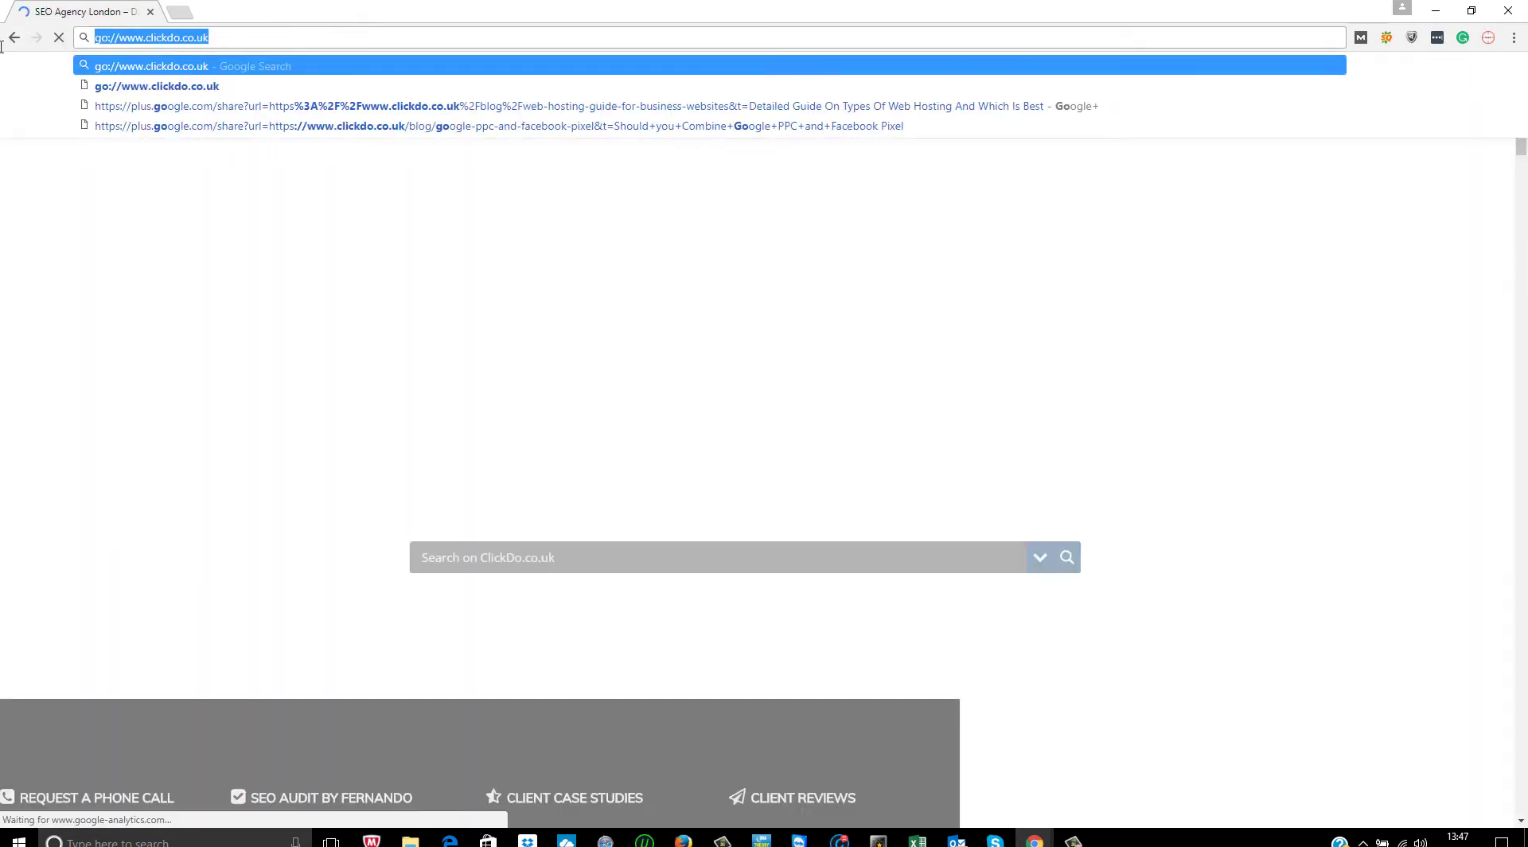
pyautogui.write('google')
pyautogui.press('Return')
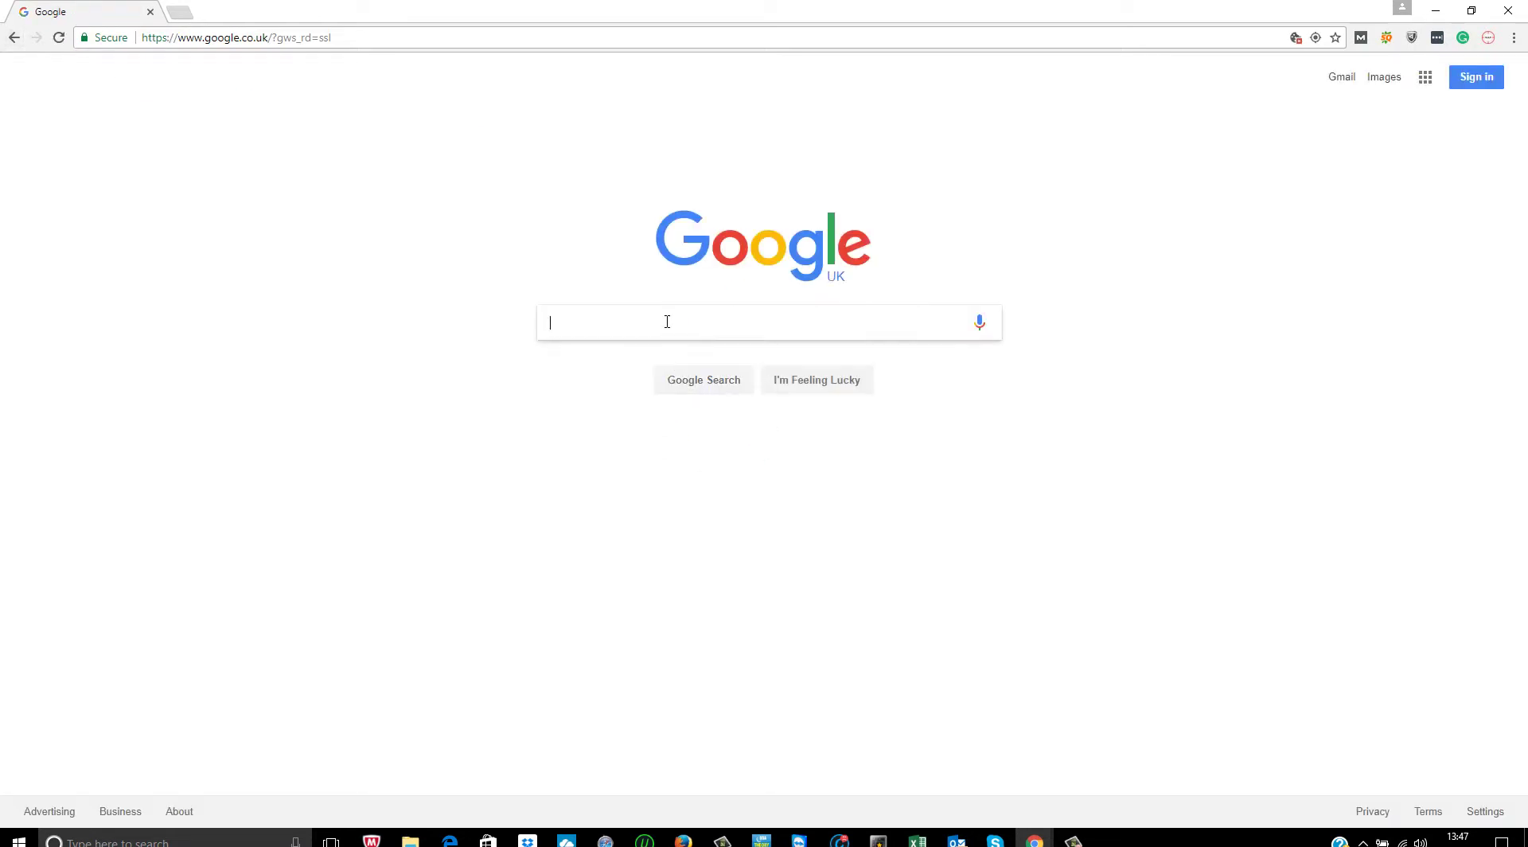
# - Search Google for clickdo and scroll through the results
pyautogui.write('clickdo')
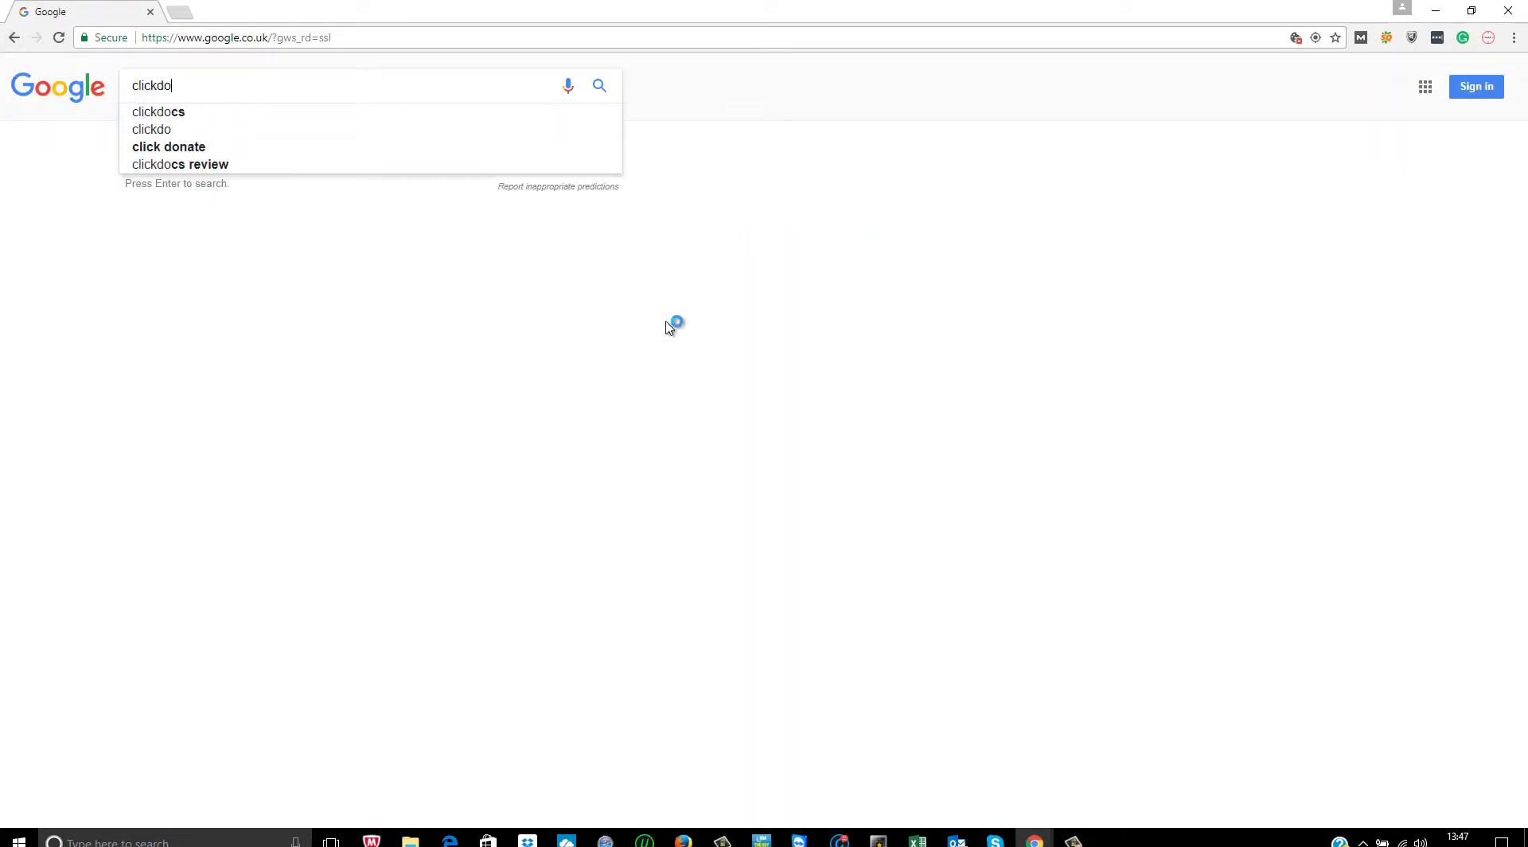
pyautogui.press('Return')
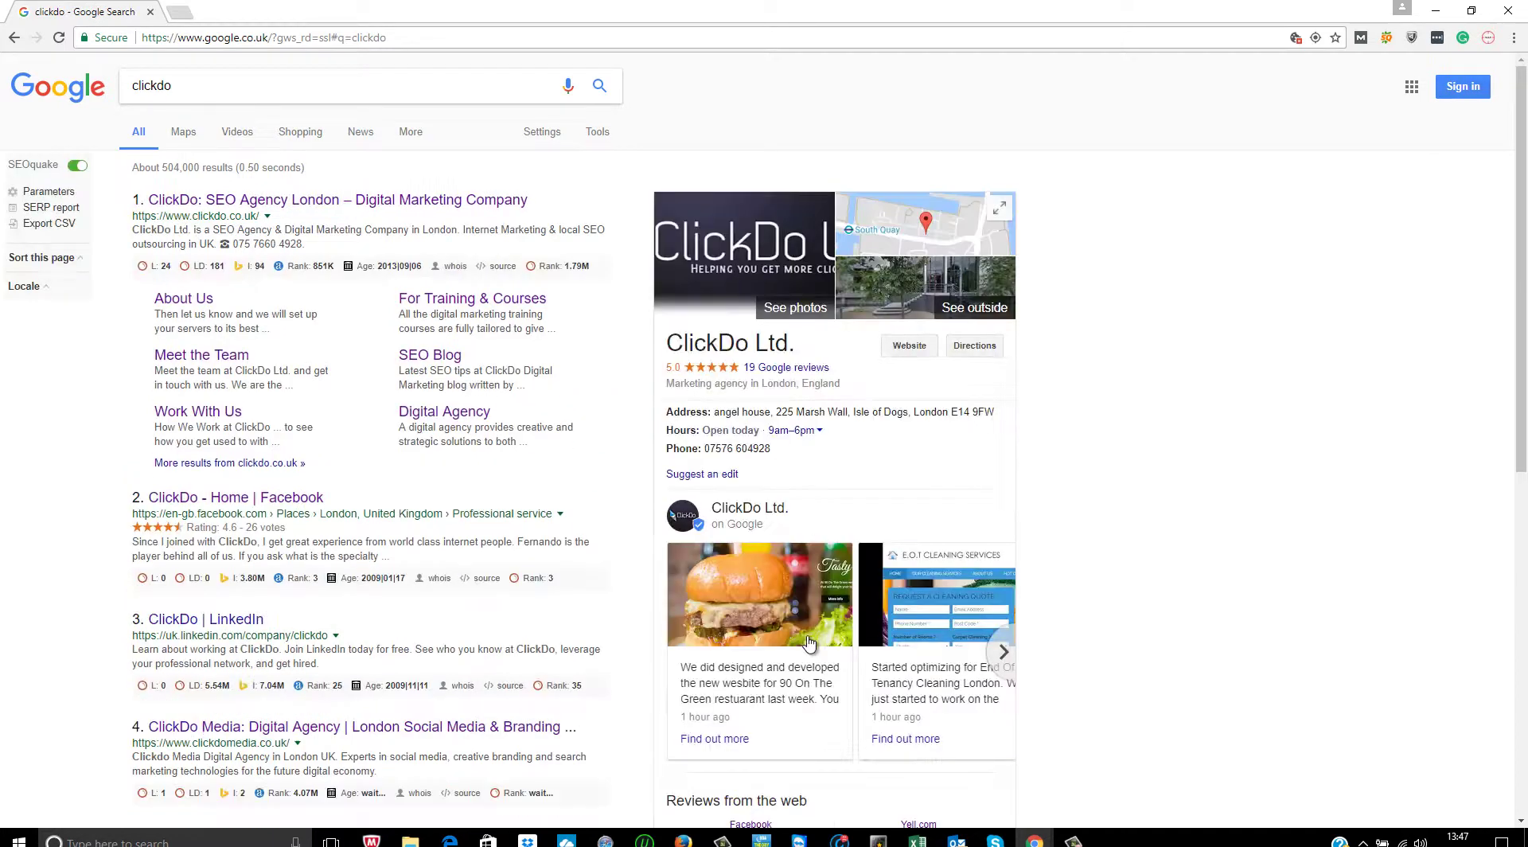
pyautogui.scroll(-2, 915, 605)
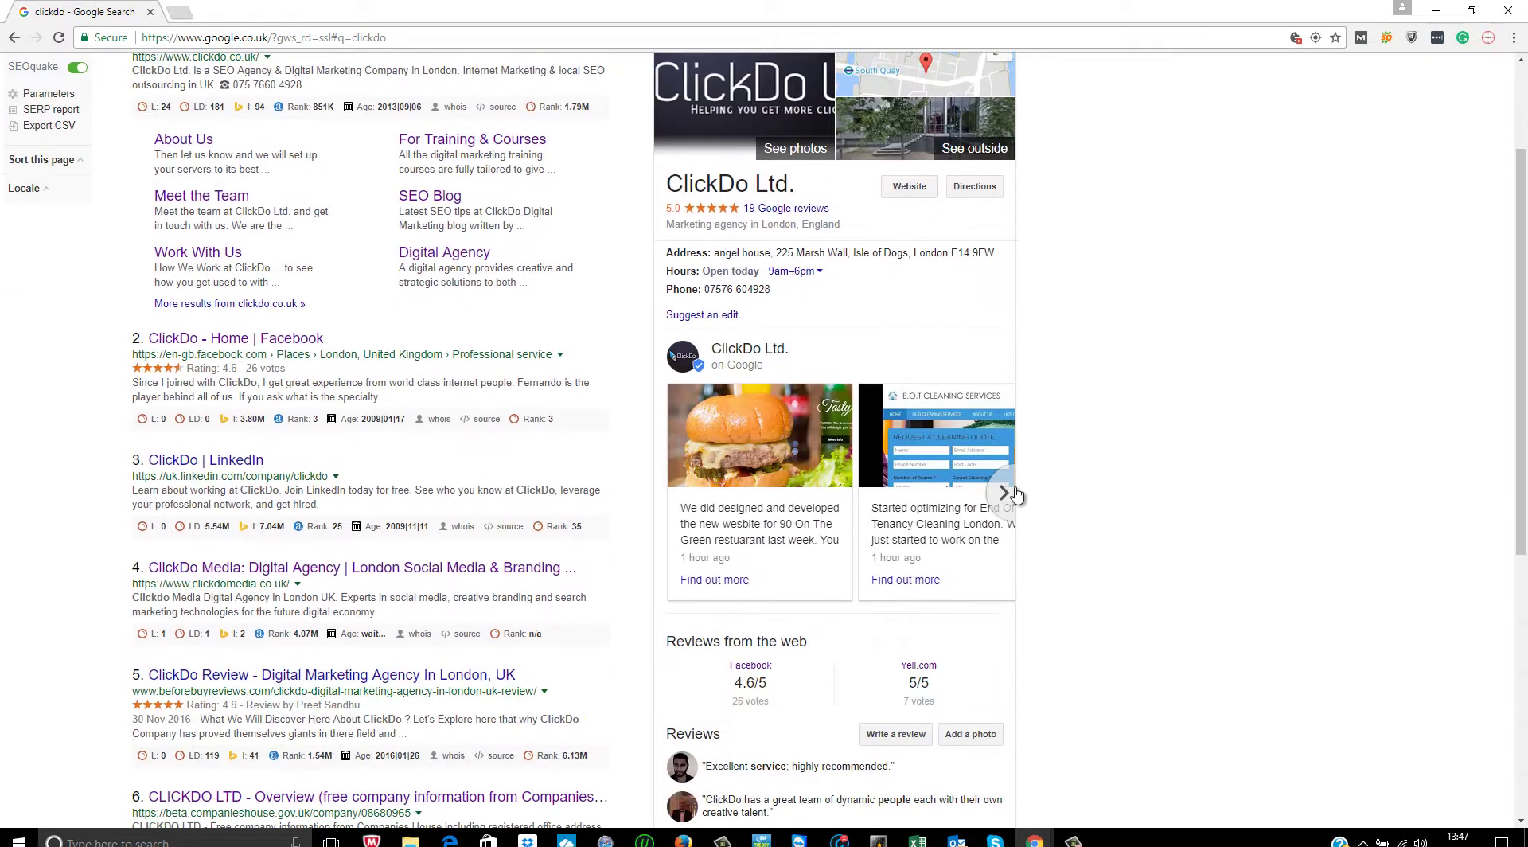
# - Page through ClickDo Ltd.'s posts carousel, read the laptop-lifestyle post, then close it
pyautogui.click(1007, 495)
pyautogui.click(1003, 495)
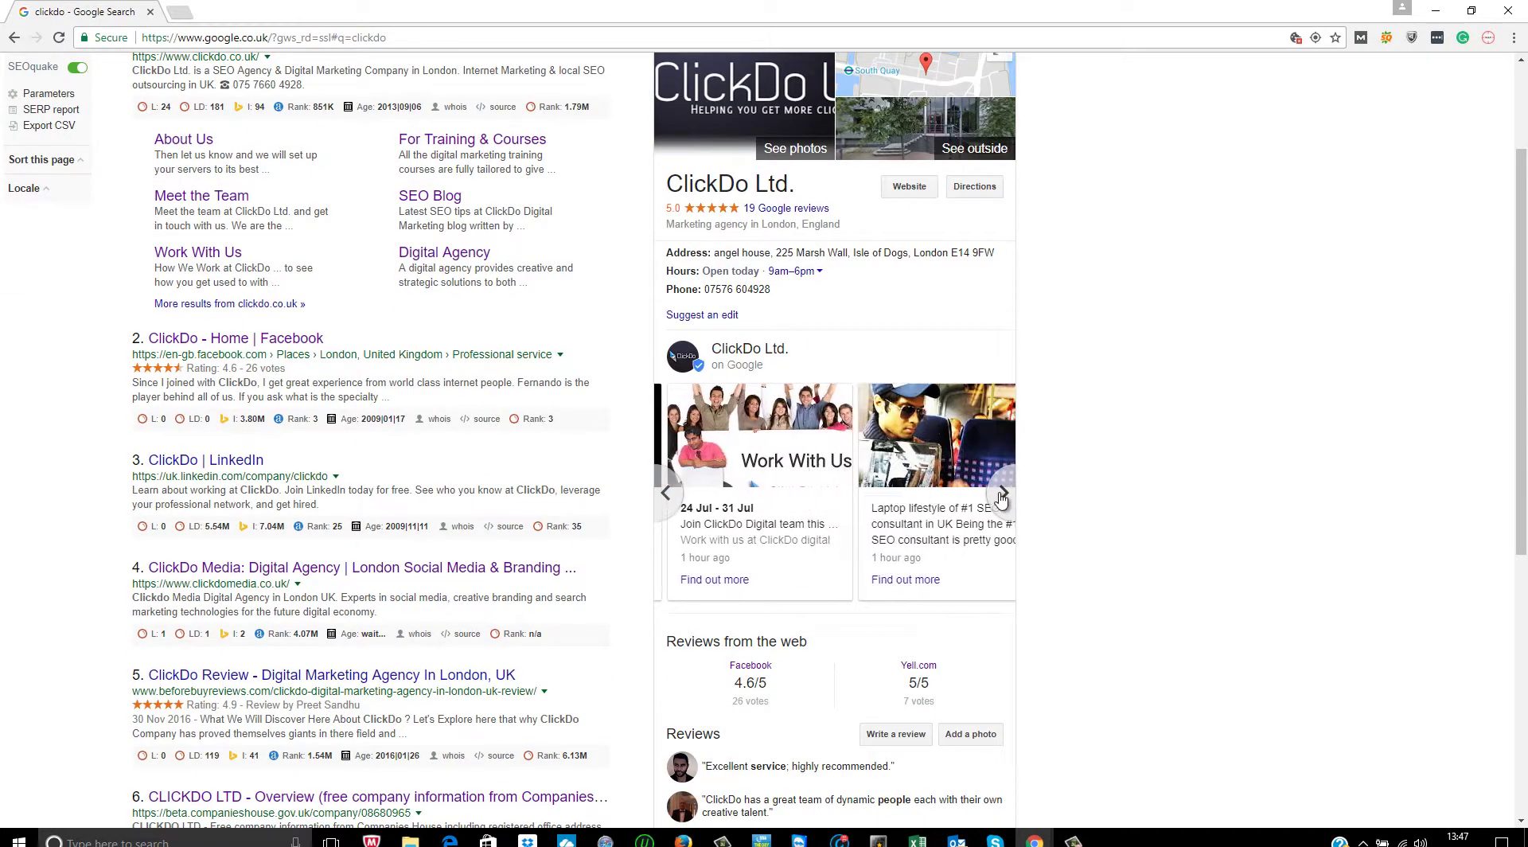
pyautogui.click(1001, 495)
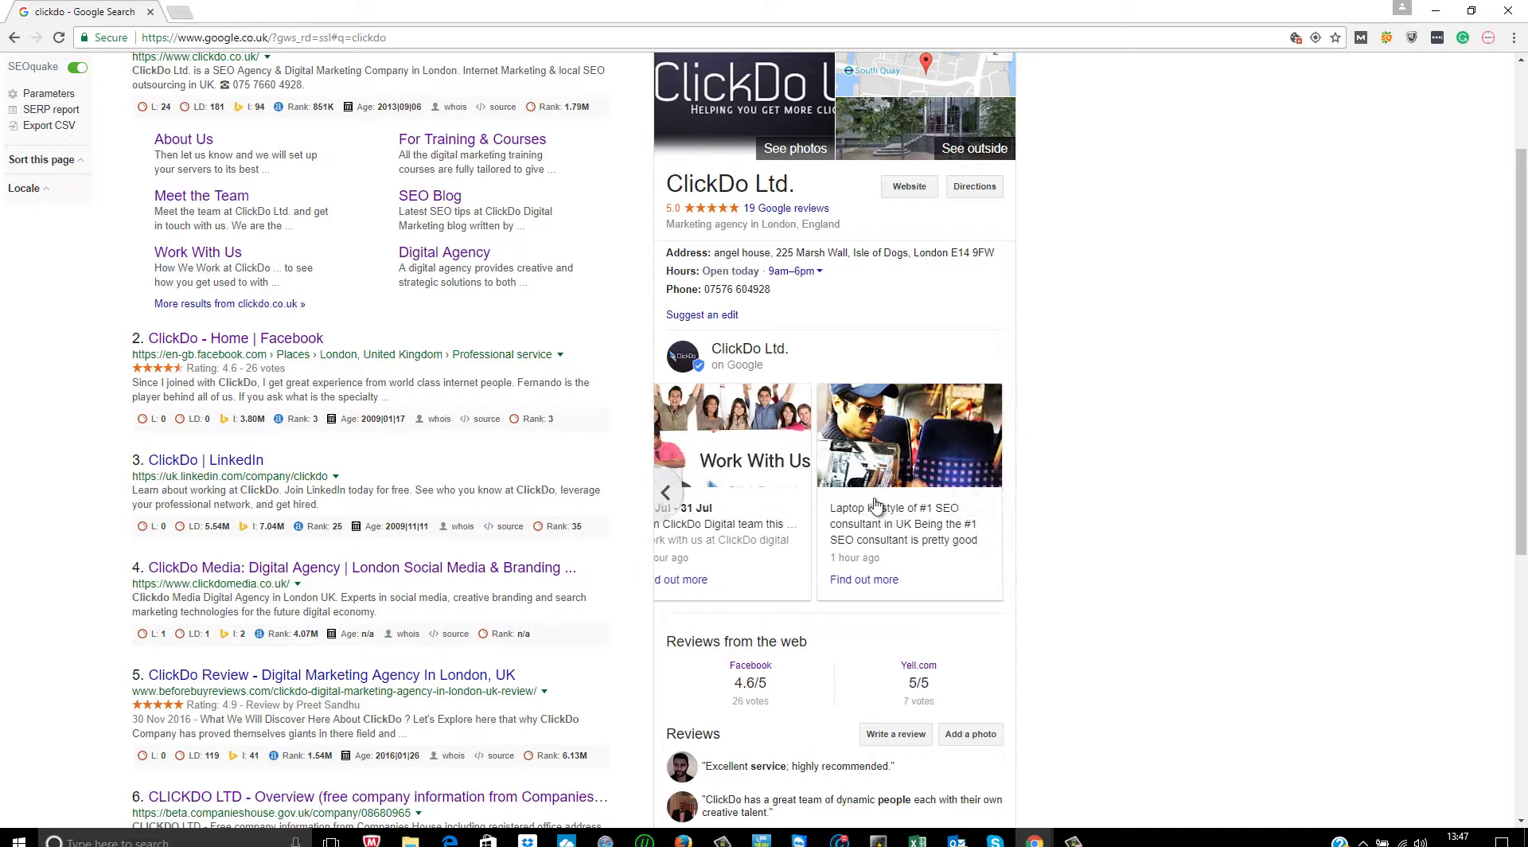
pyautogui.click(881, 469)
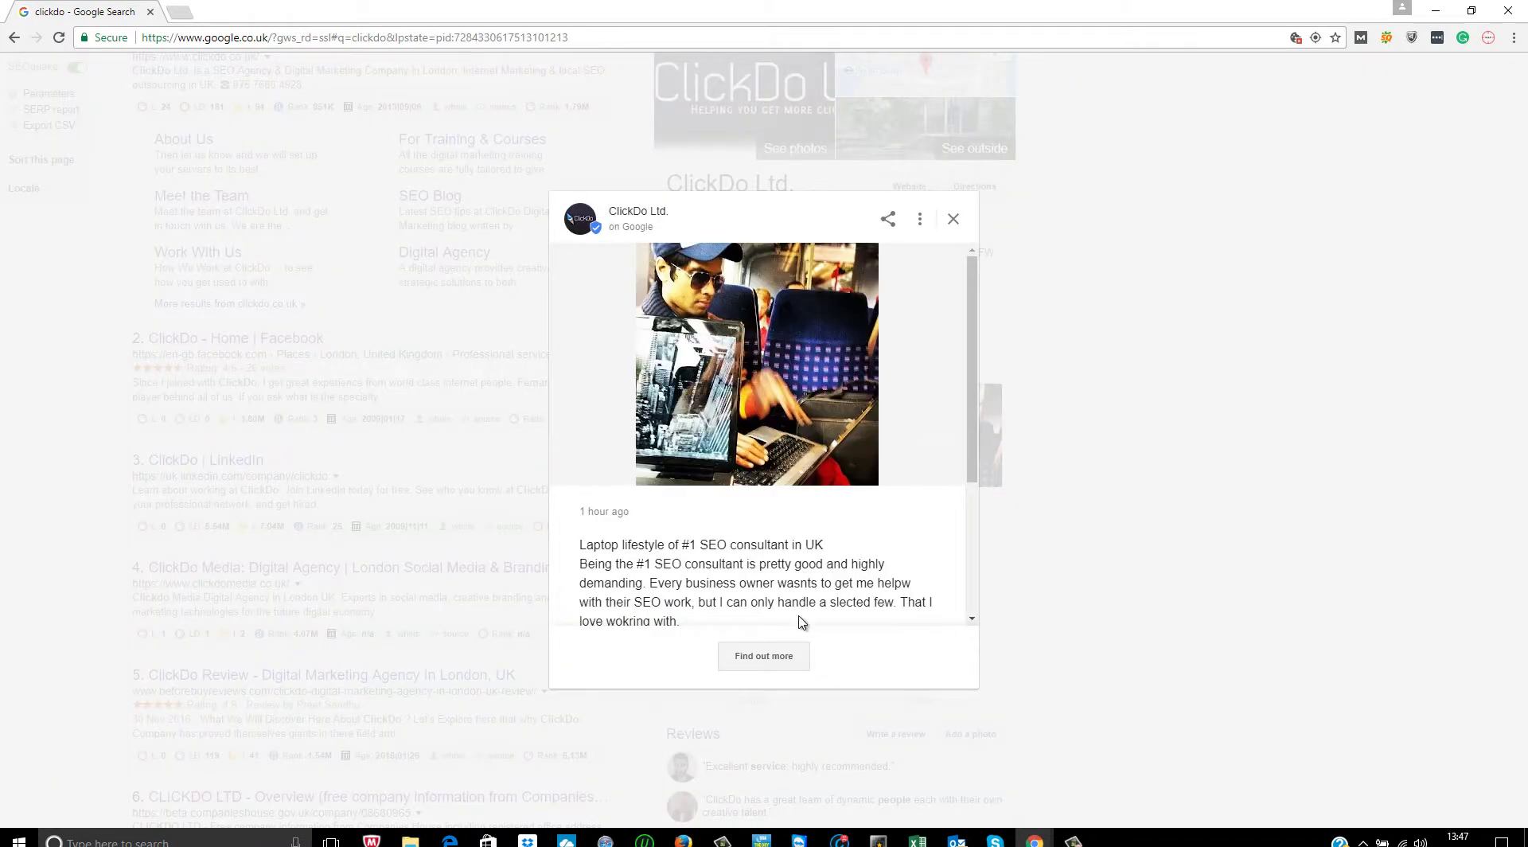
pyautogui.scroll(-3, 969, 382)
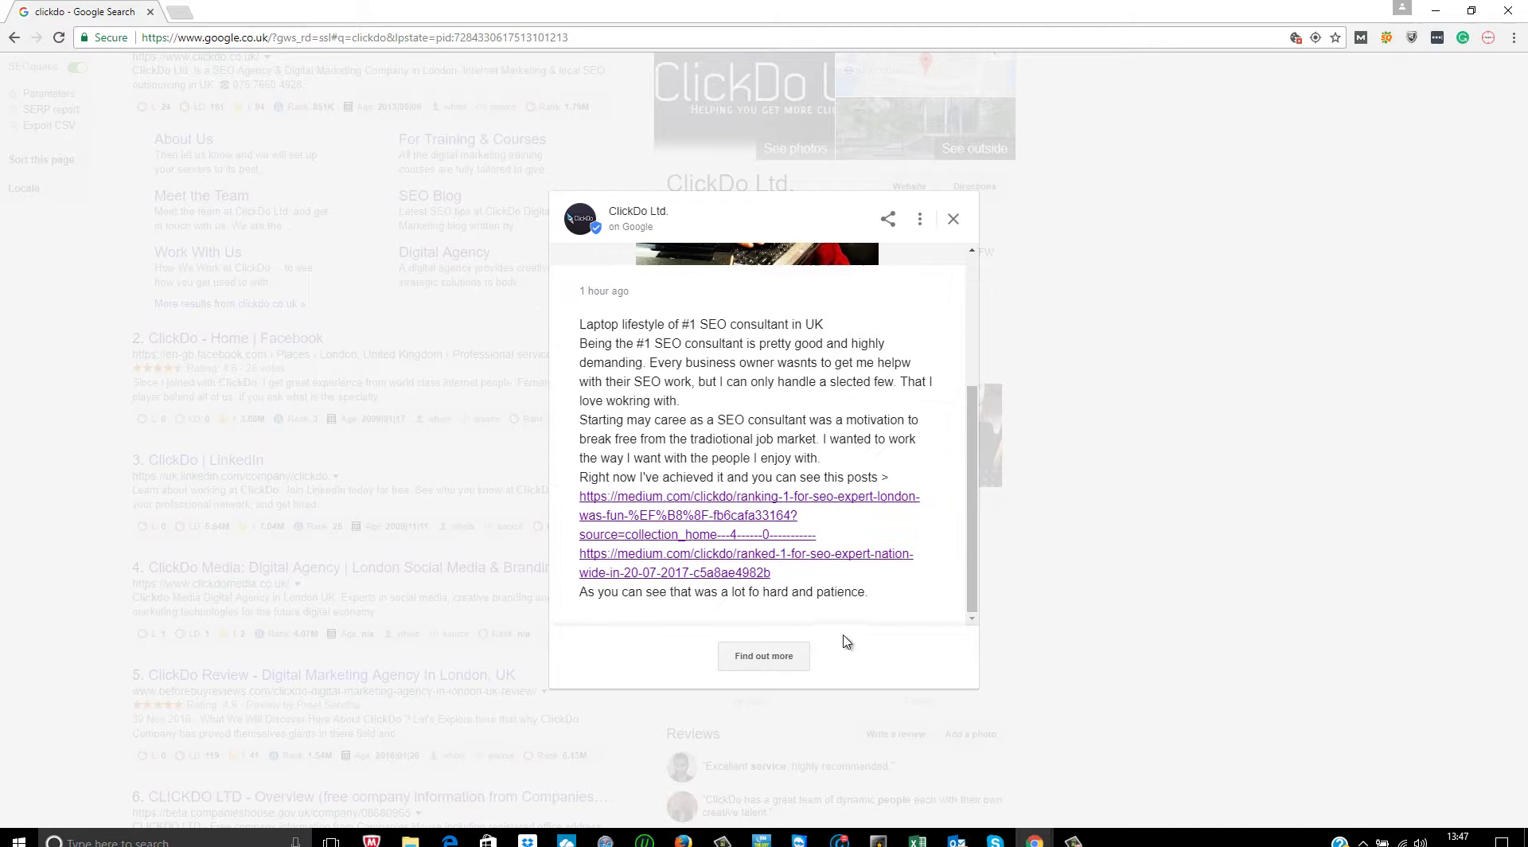
pyautogui.click(953, 218)
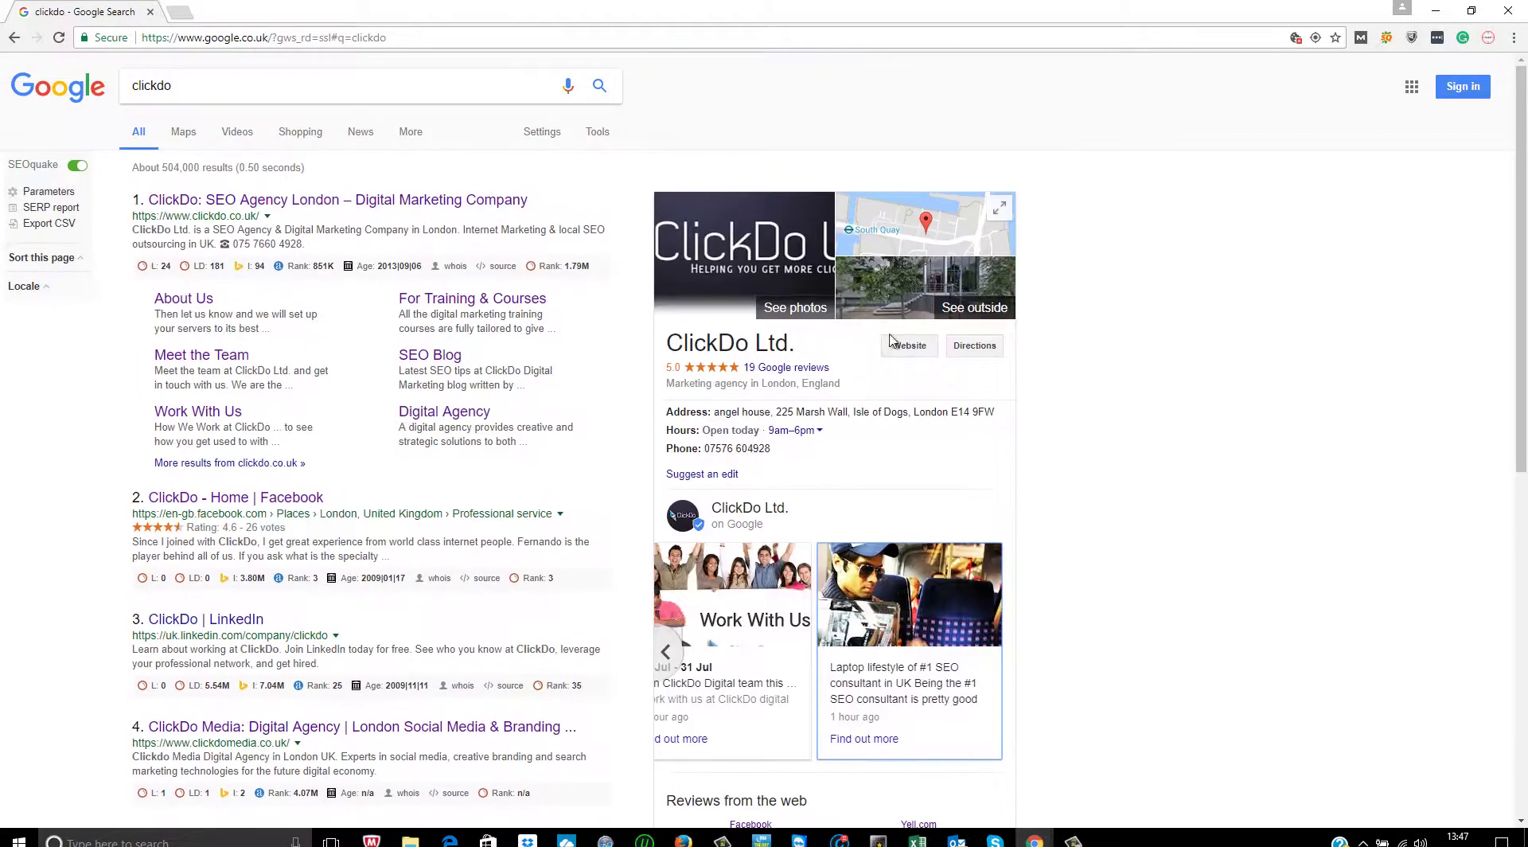
# - Return to the Google homepage and try signing in with the first saved account
pyautogui.click(57, 94)
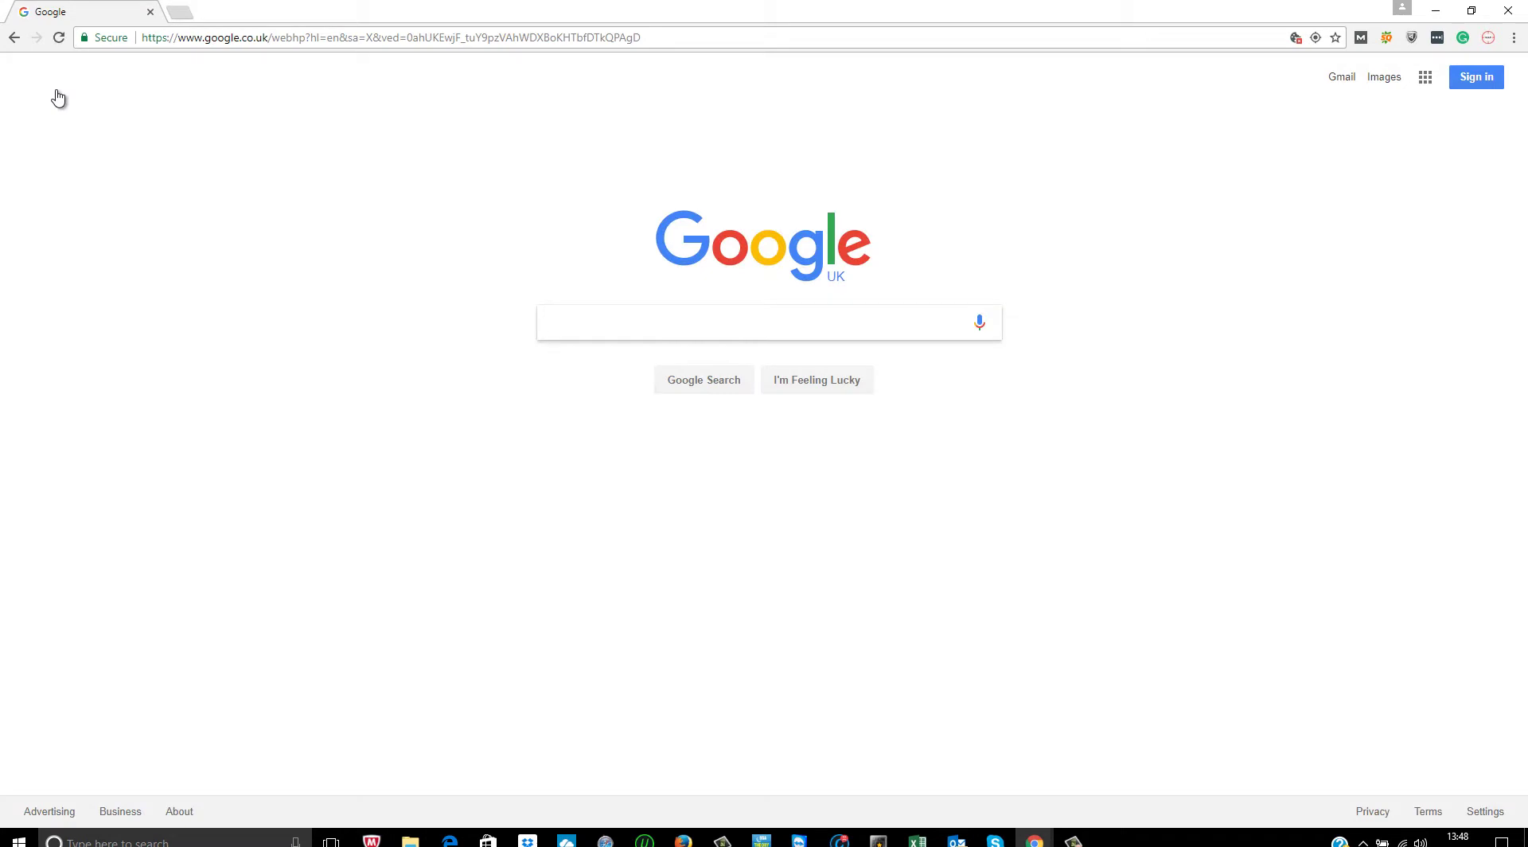
pyautogui.click(1488, 82)
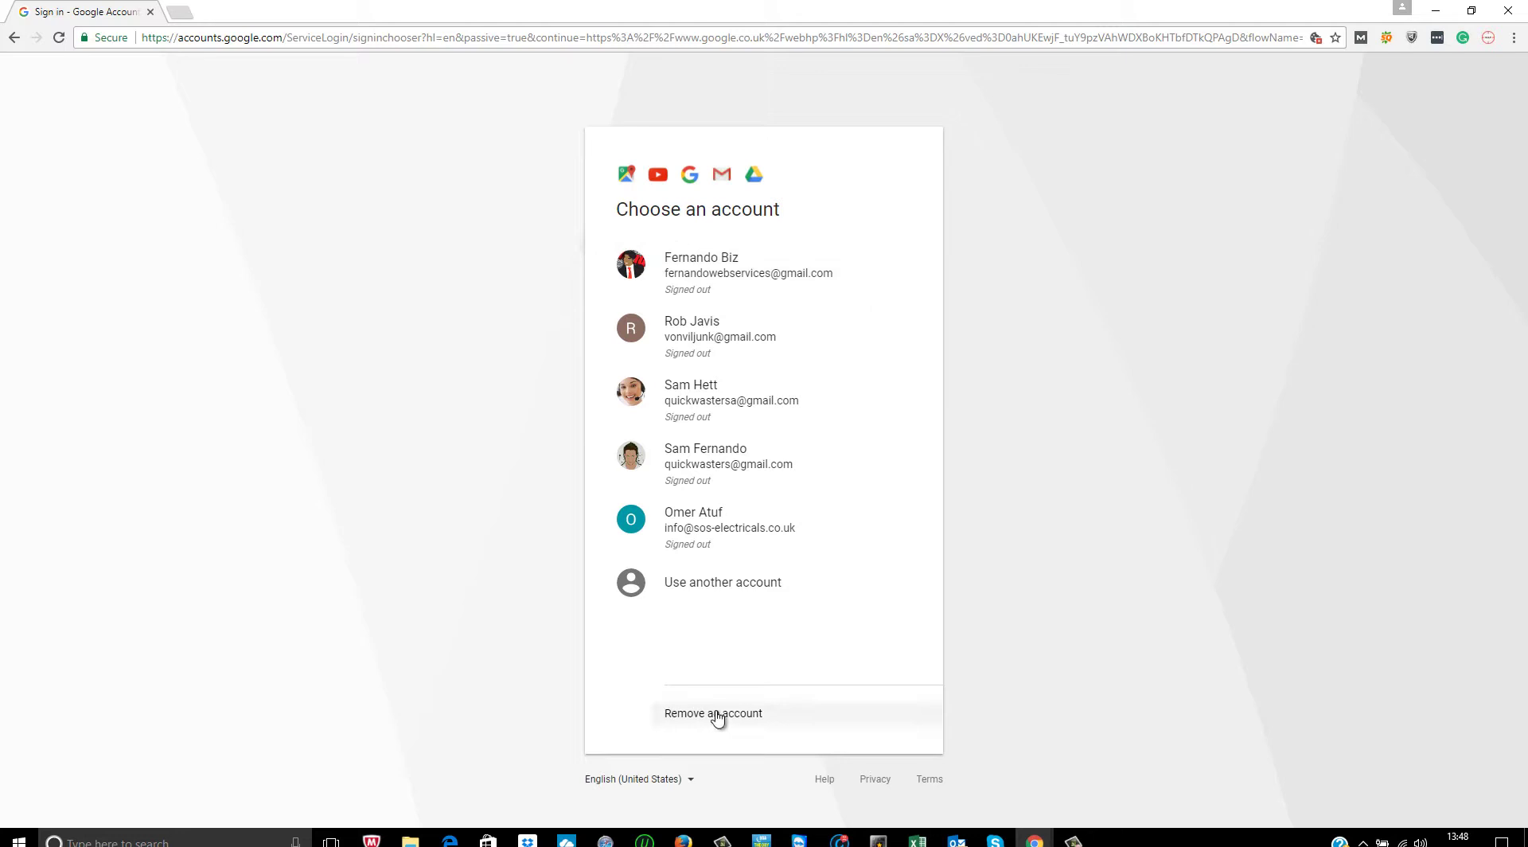
pyautogui.click(727, 273)
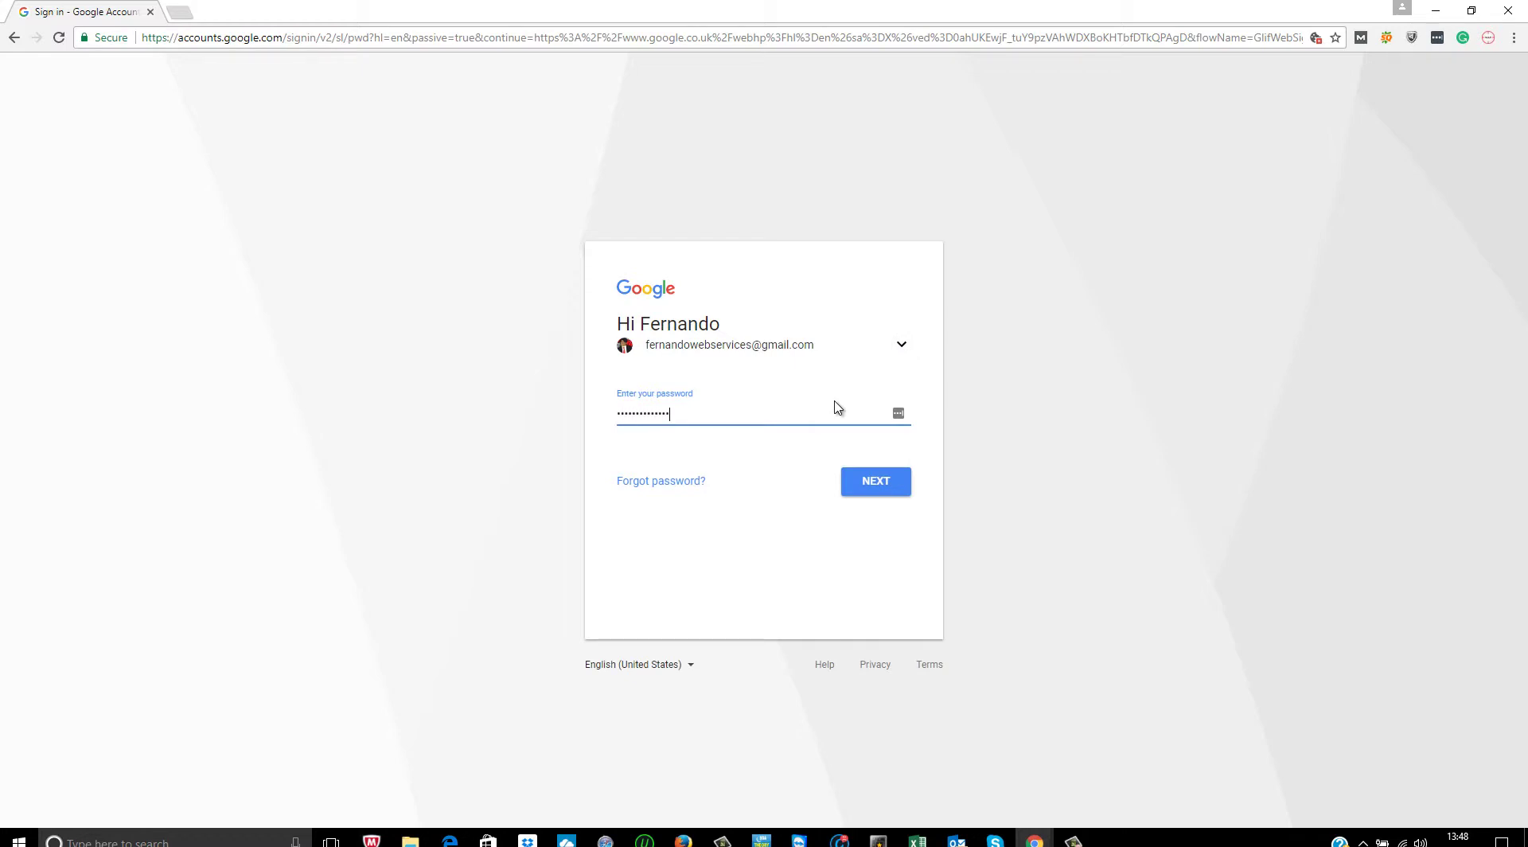
pyautogui.press('Return')
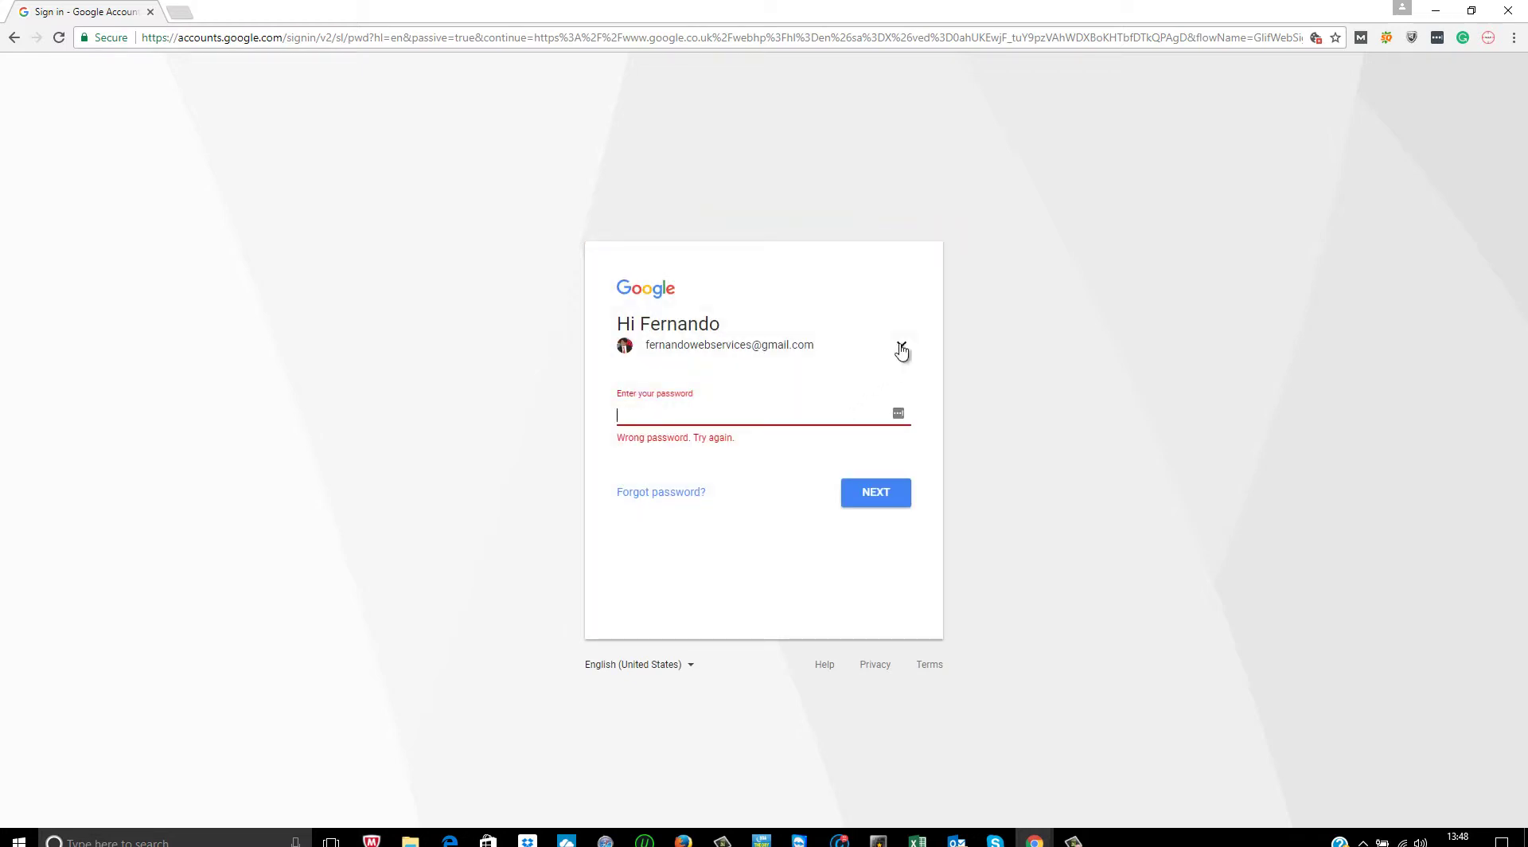
# - Sign in instead with a different account, entering its email address and password
pyautogui.click(901, 348)
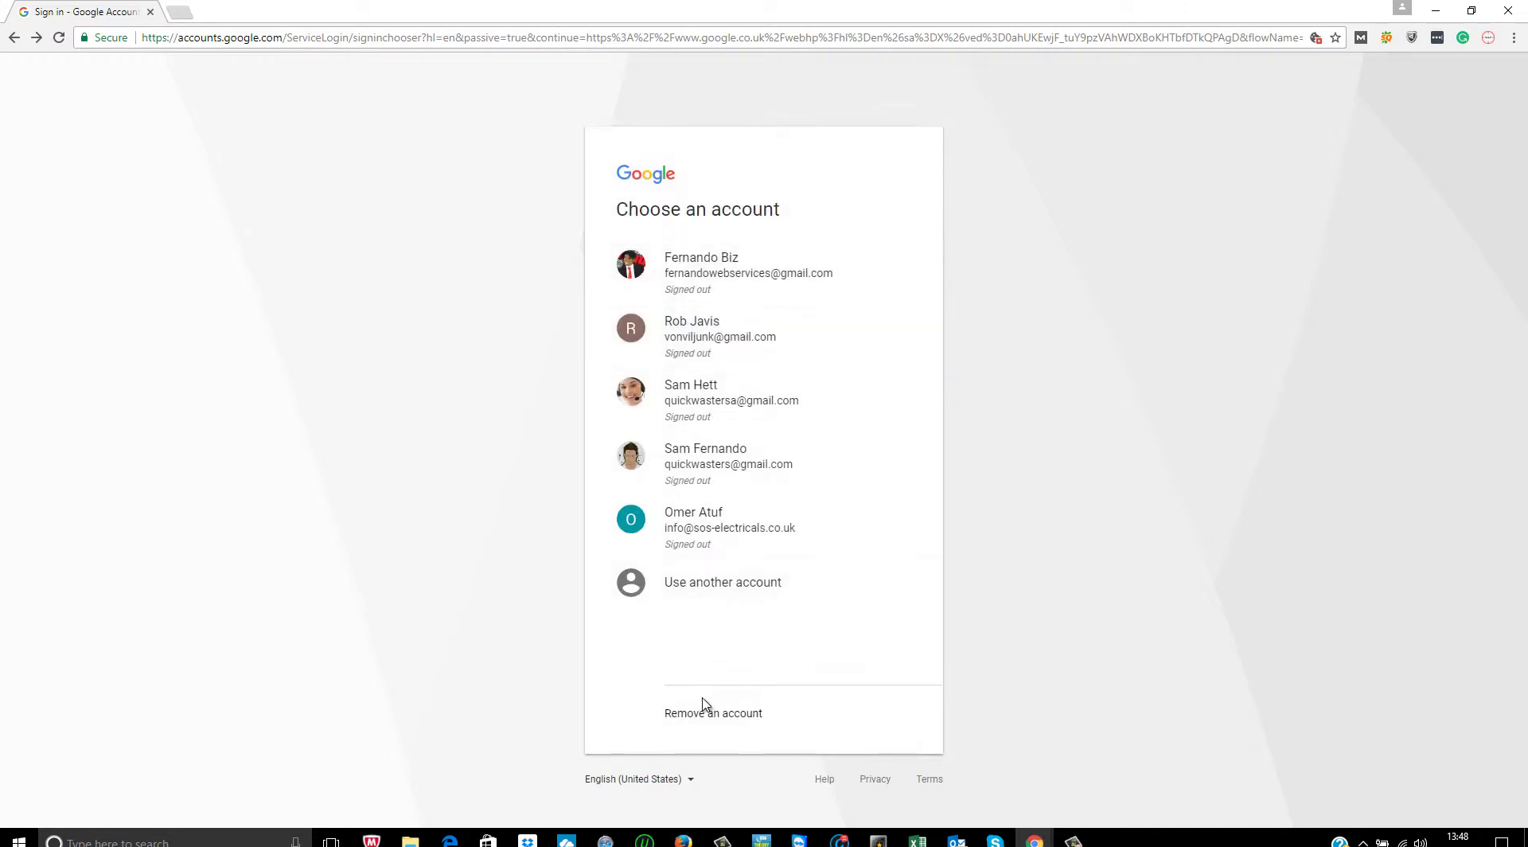
pyautogui.click(703, 583)
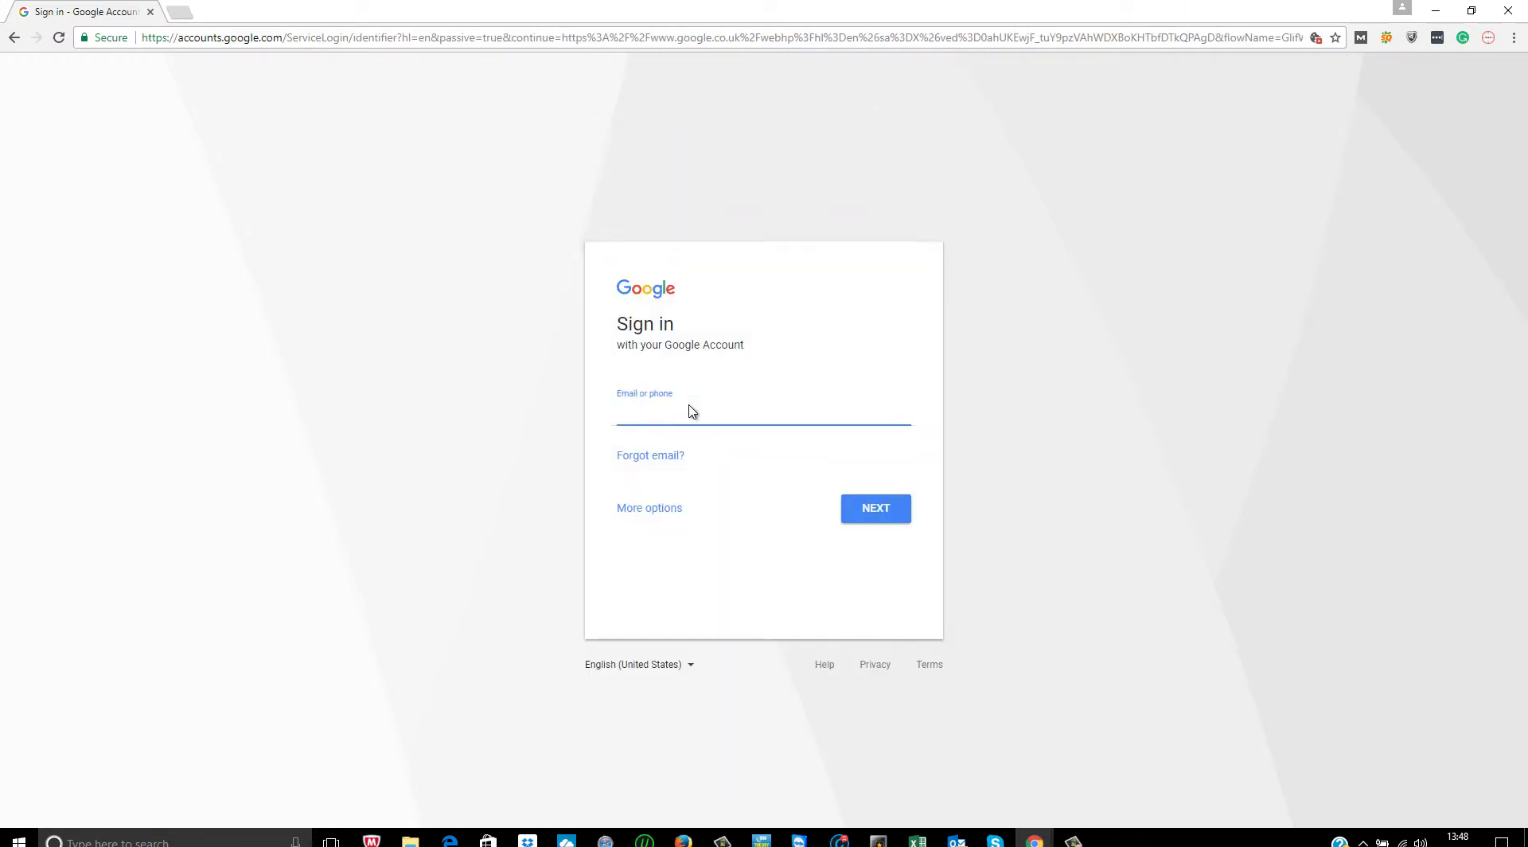
pyautogui.press('Return')
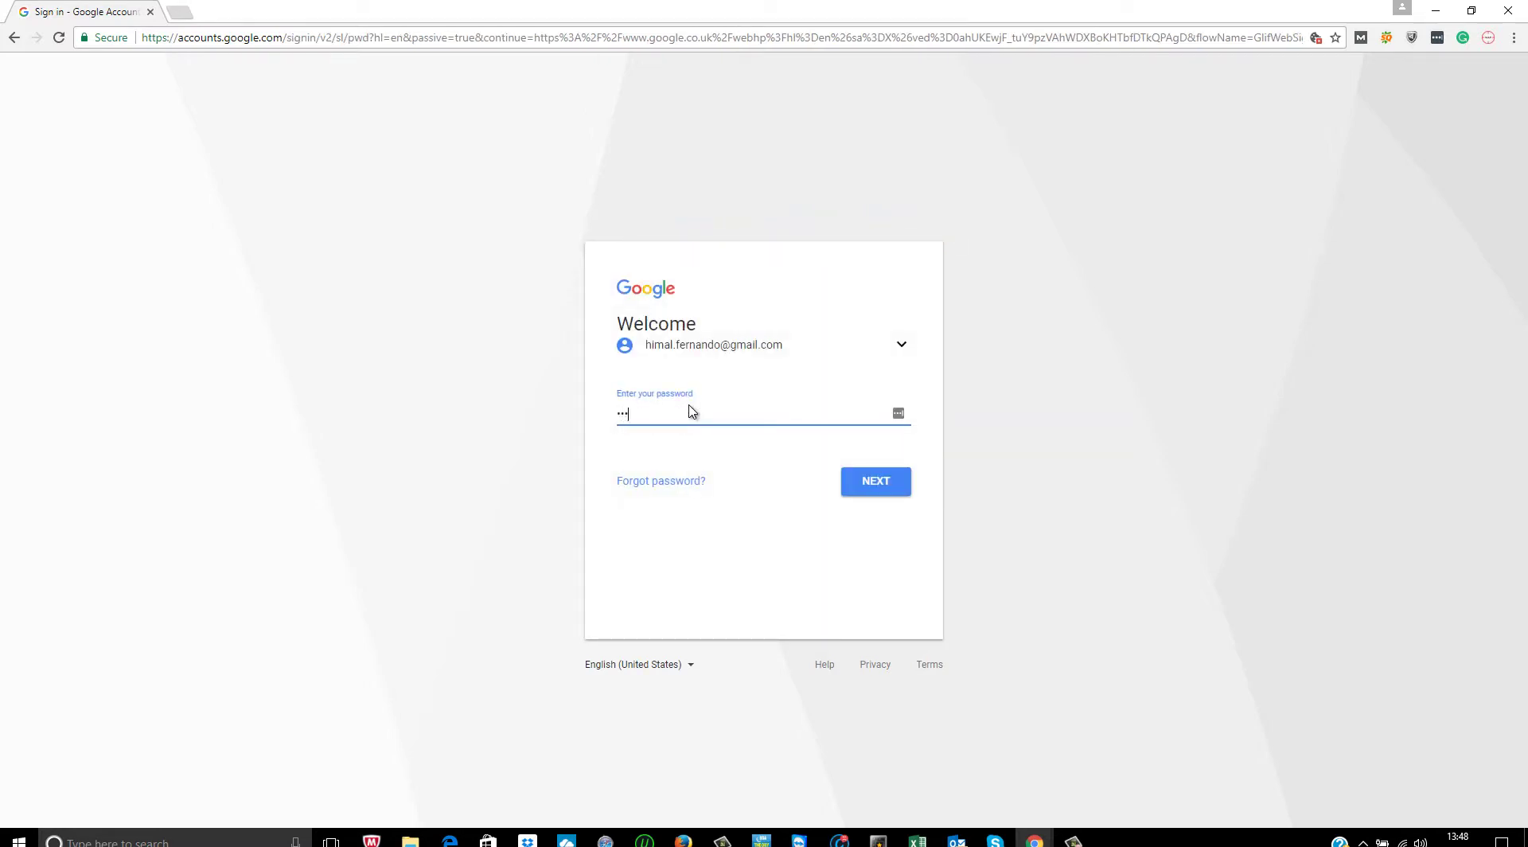
pyautogui.press('Return')
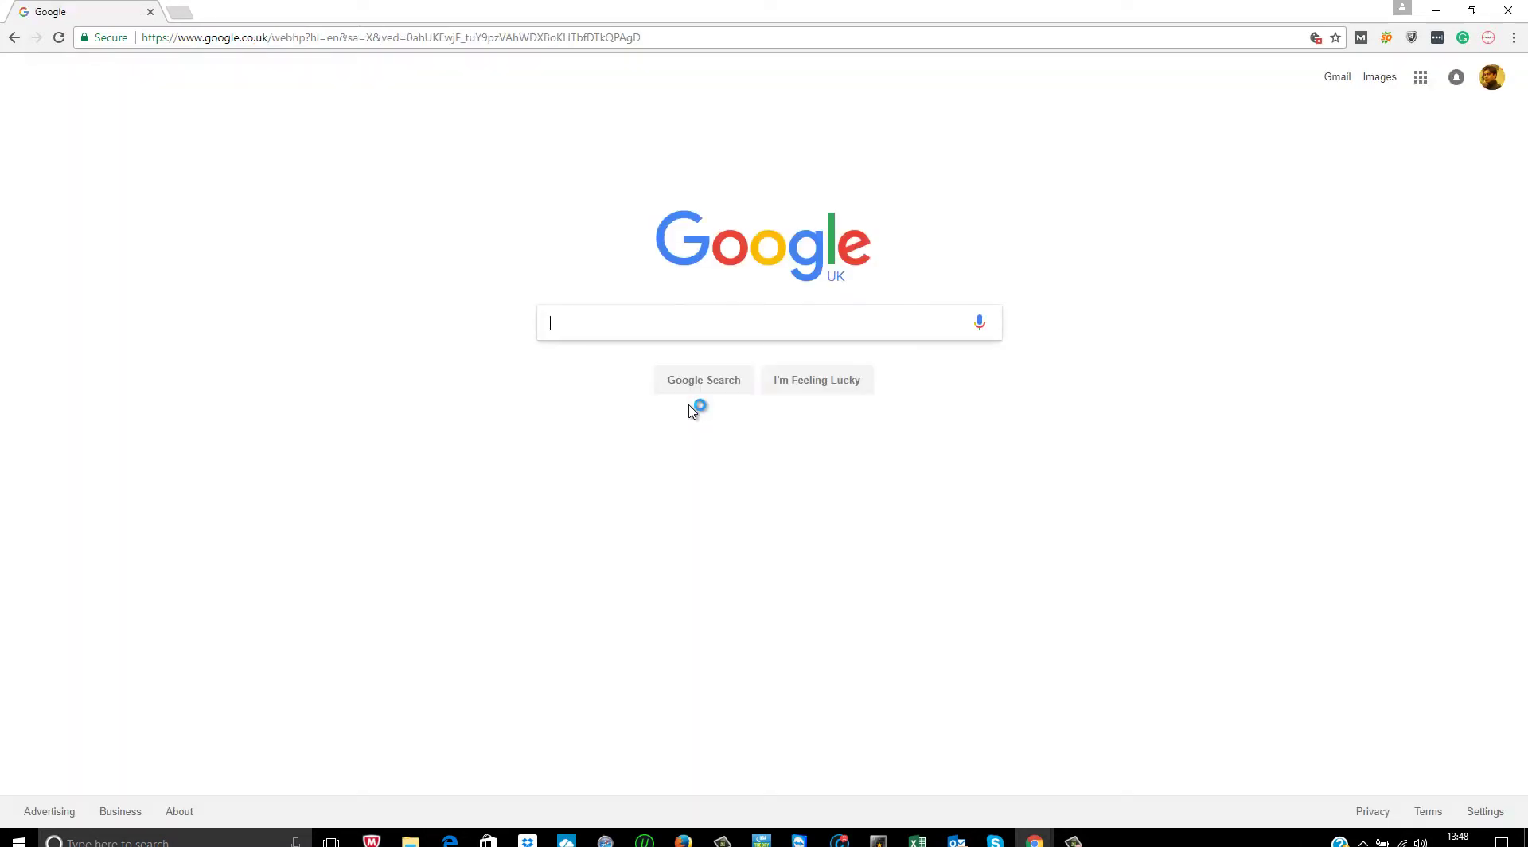
# - Open the account options and the Google apps list to reach the Google+ profile
pyautogui.click(1488, 83)
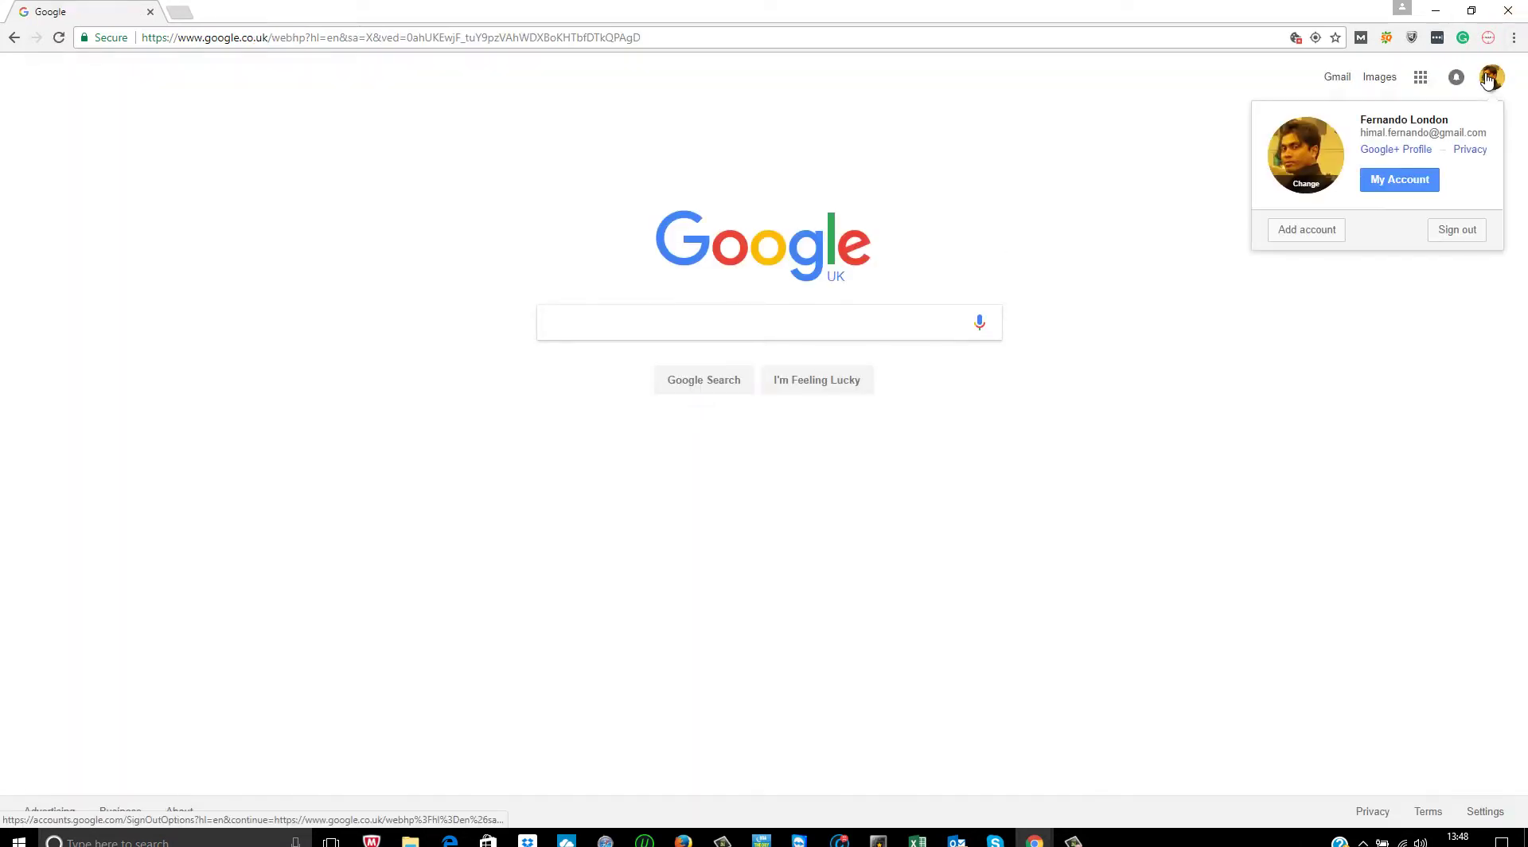
pyautogui.click(1423, 80)
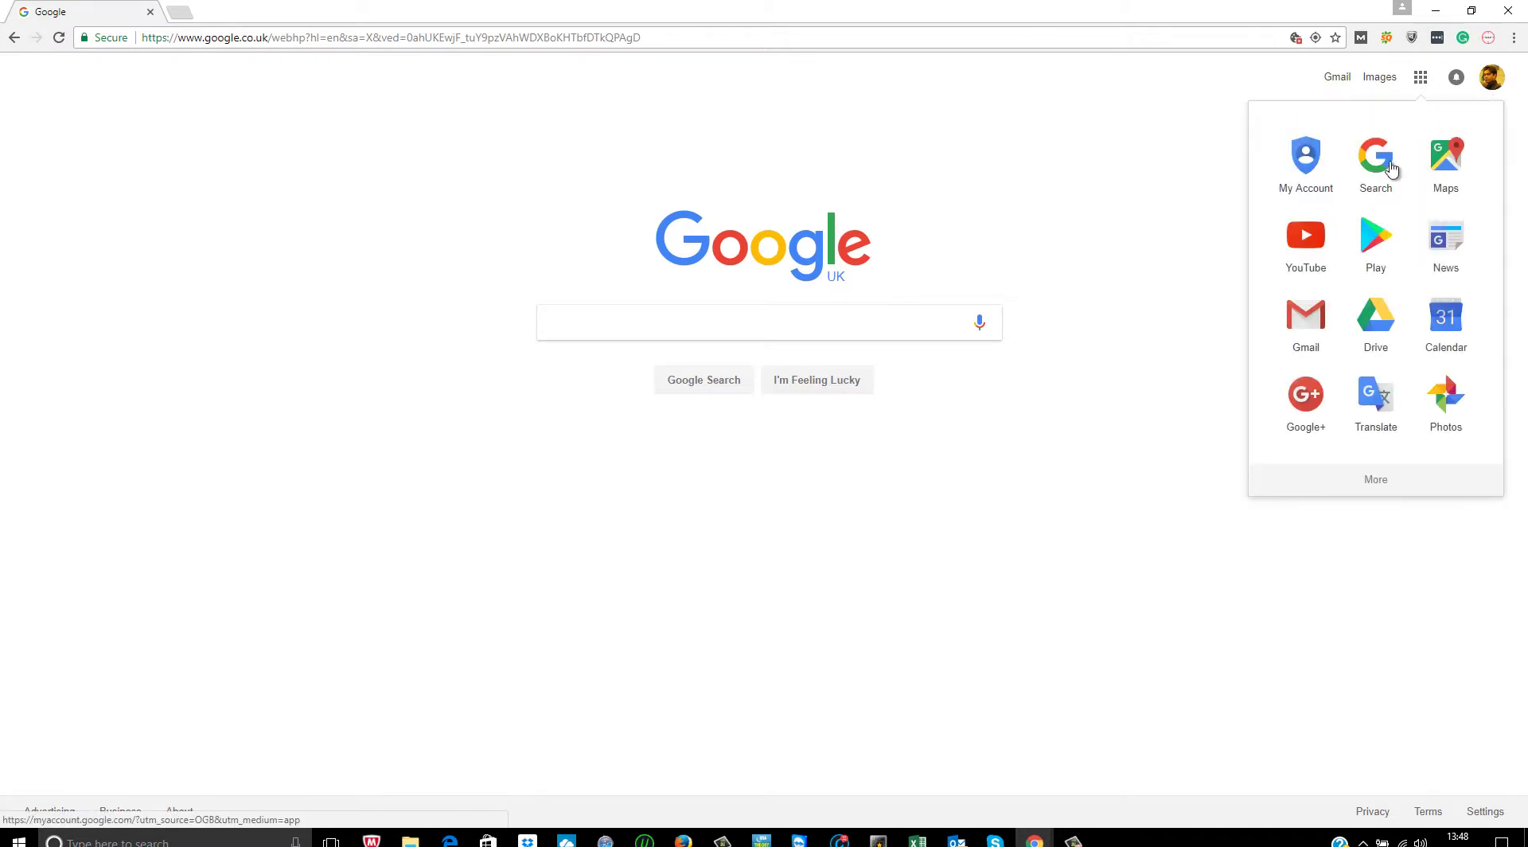
pyautogui.click(1488, 80)
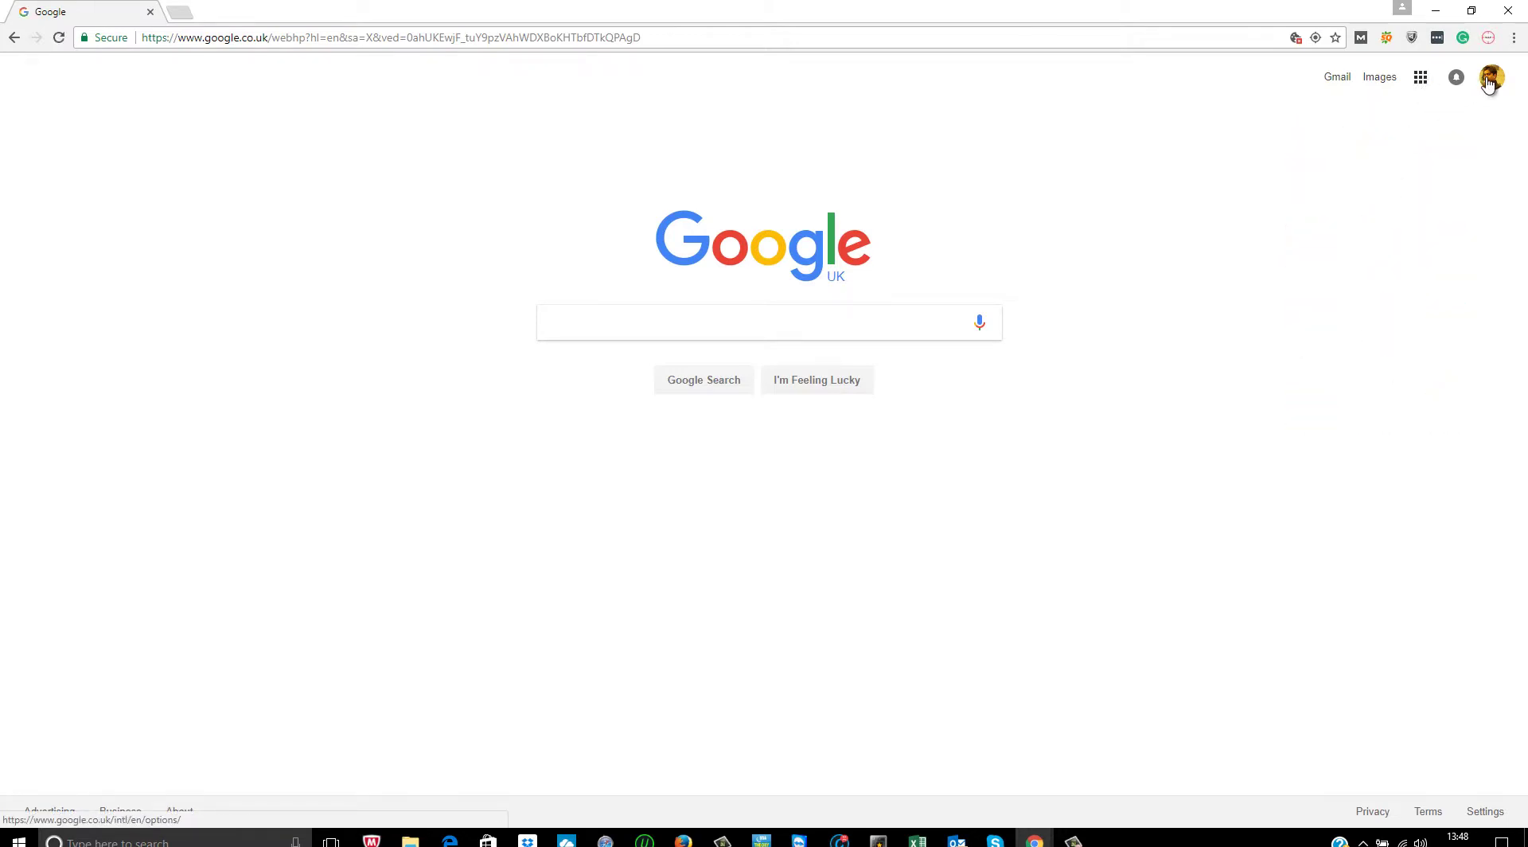
# - From the Google+ profile, switch to the ClickDo Ltd. brand account and confirm it is active
pyautogui.click(1396, 151)
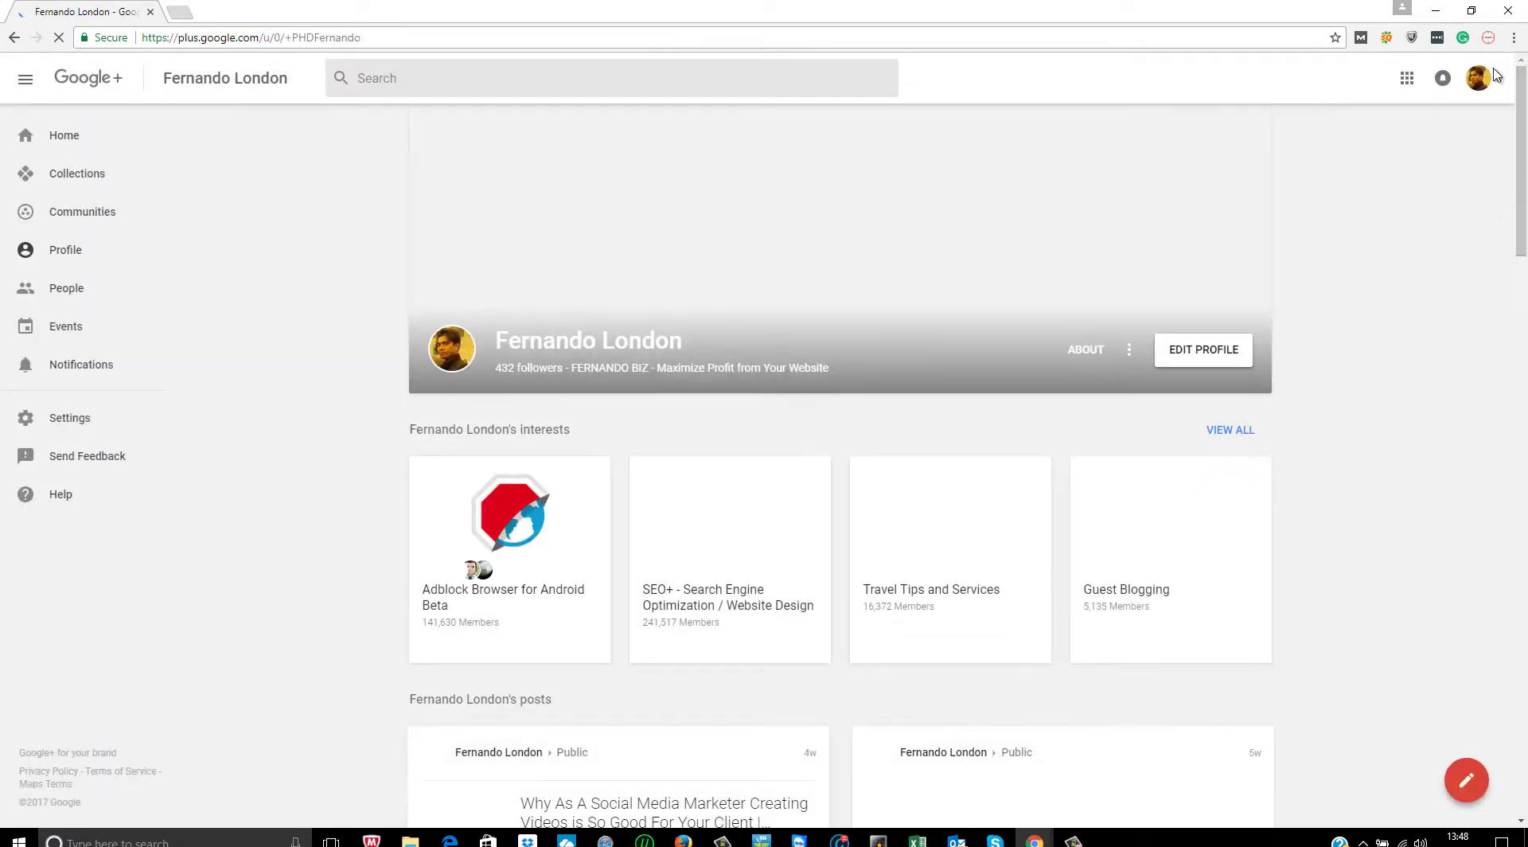
pyautogui.click(1479, 87)
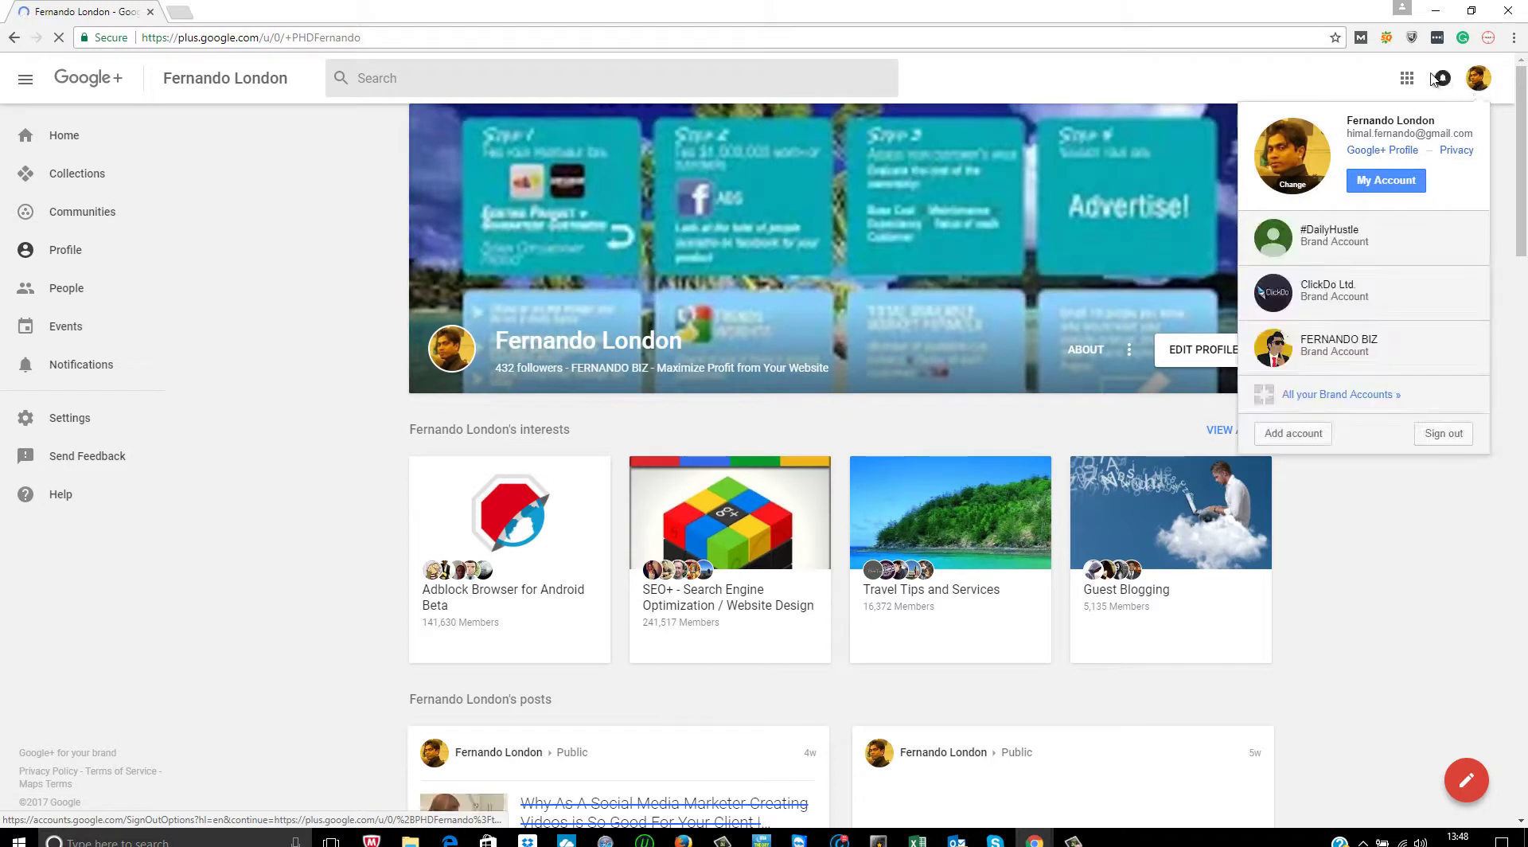
pyautogui.click(1355, 305)
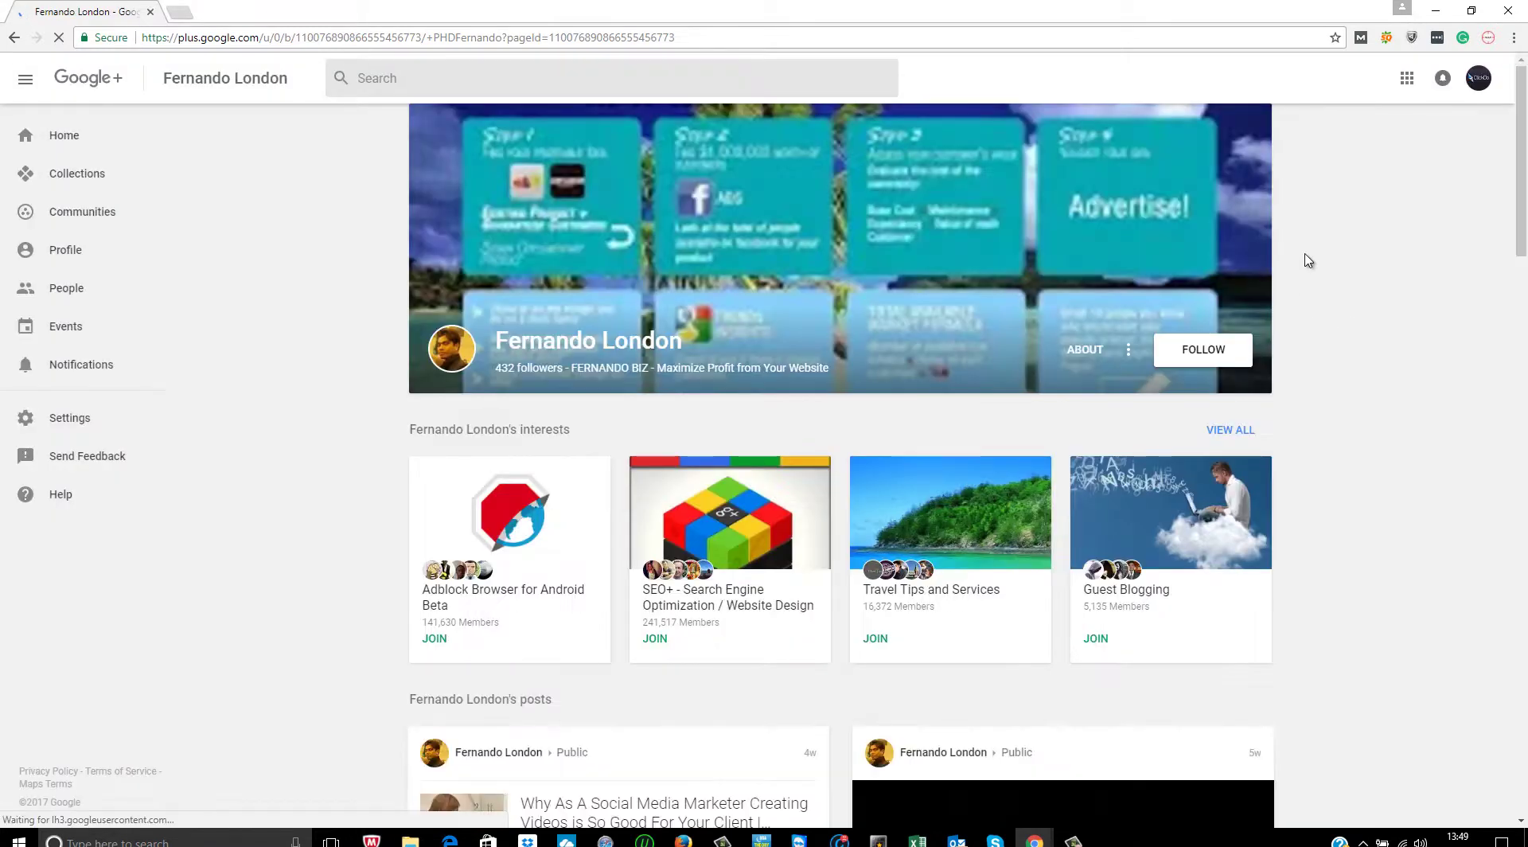
pyautogui.click(1476, 80)
pyautogui.click(1405, 79)
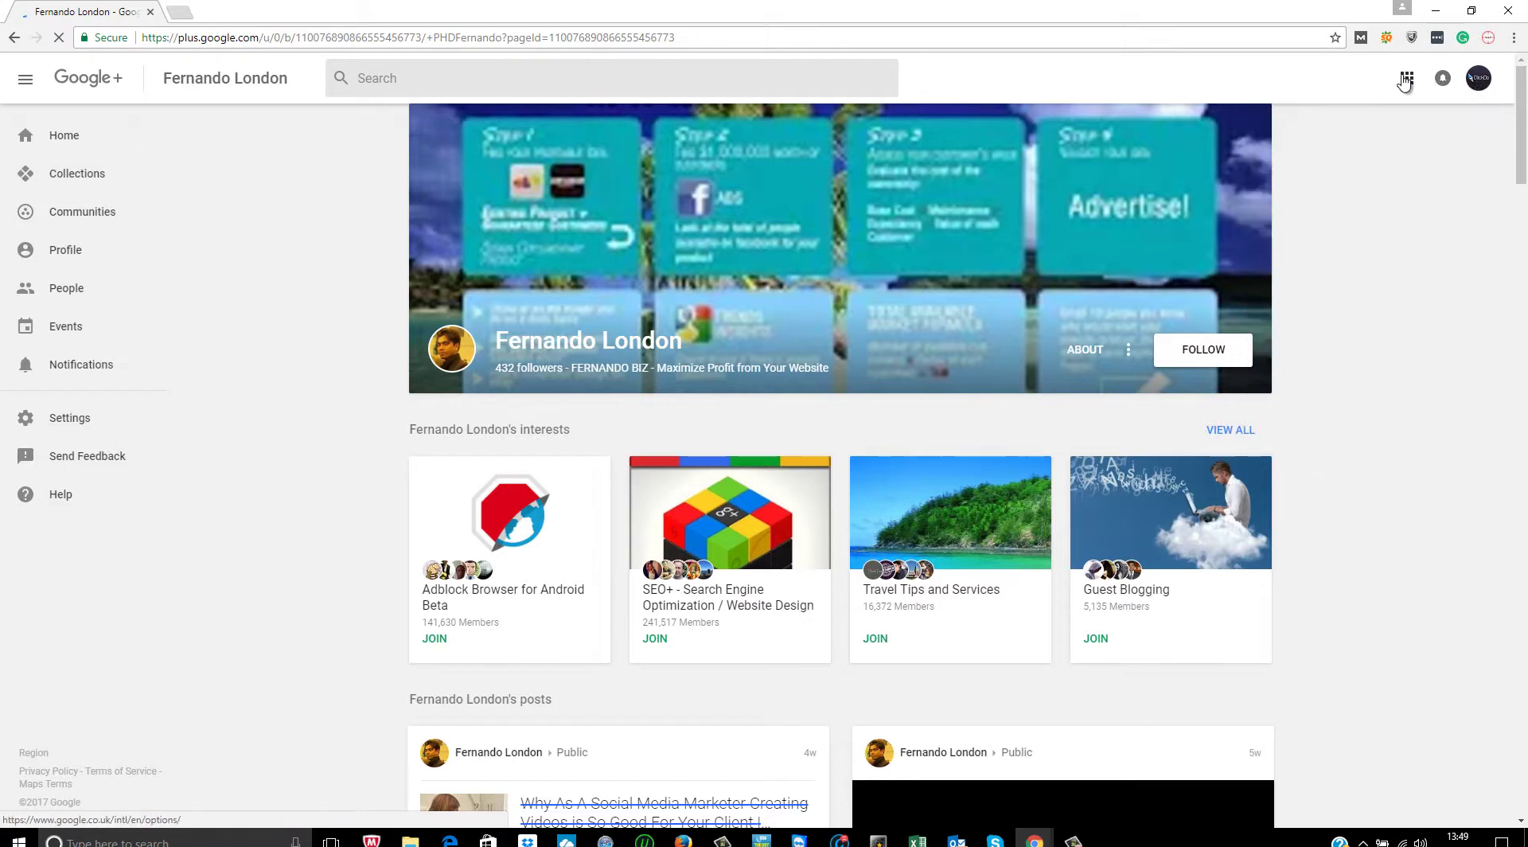
# - Open Google My Business for ClickDo Ltd. and go to its Posts page
pyautogui.click(1283, 187)
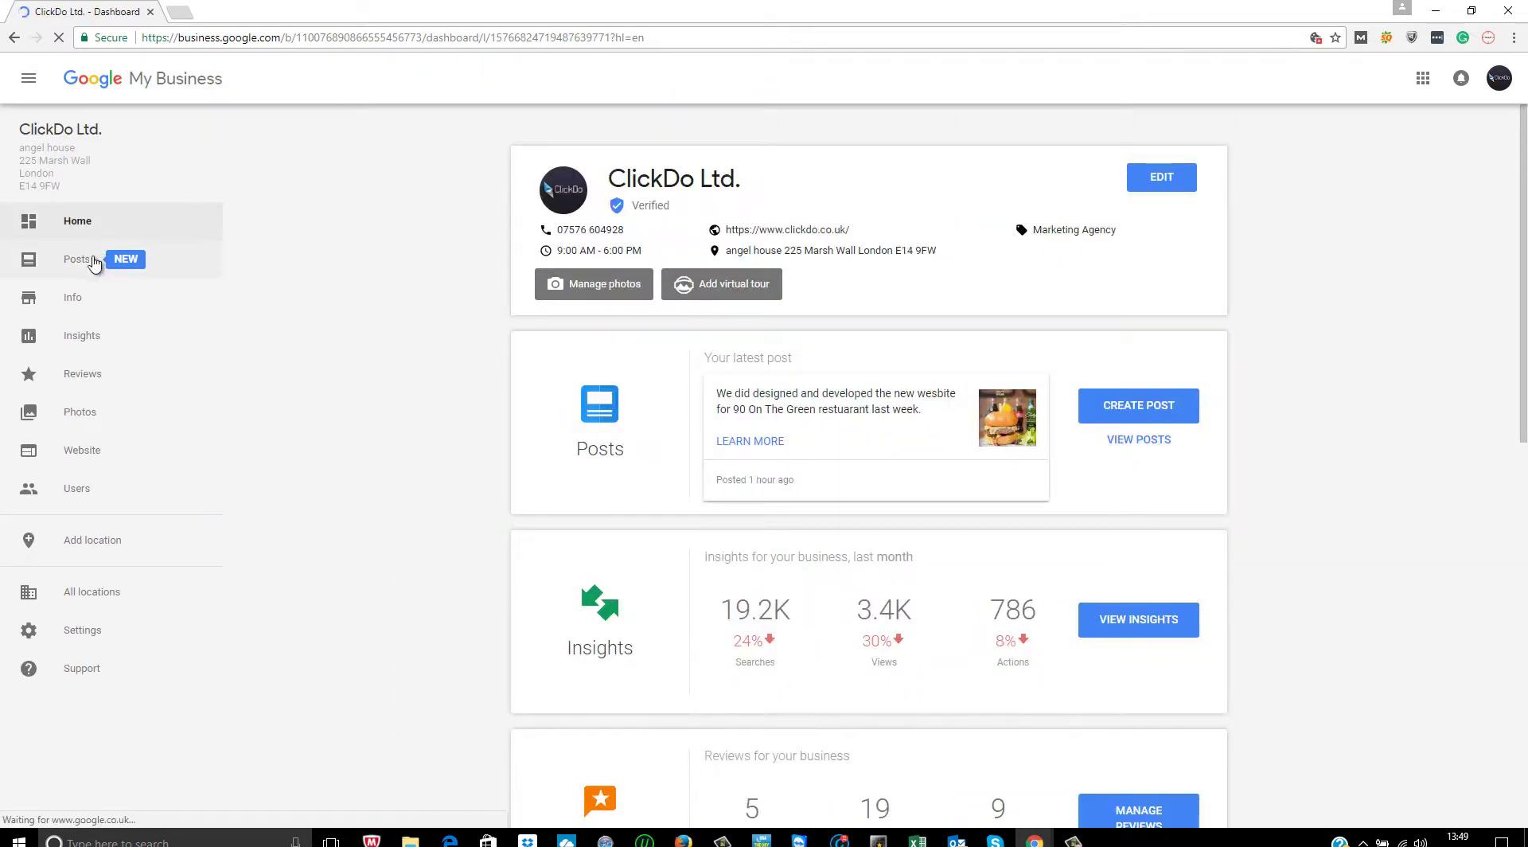
pyautogui.click(76, 269)
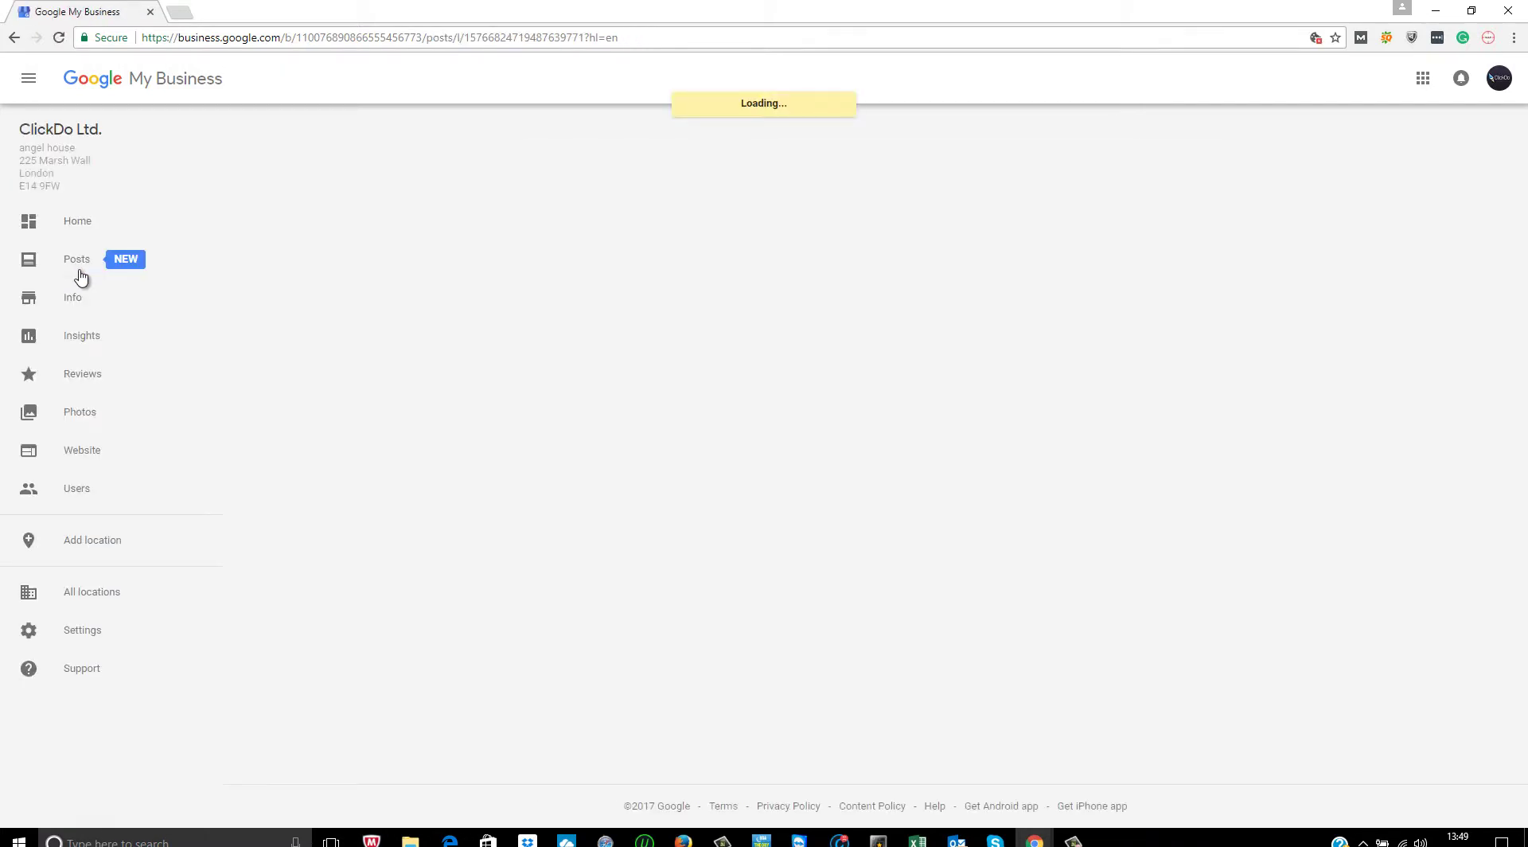
# - Start a new post headed 'Google My Business posts for business brands'
pyautogui.click(824, 172)
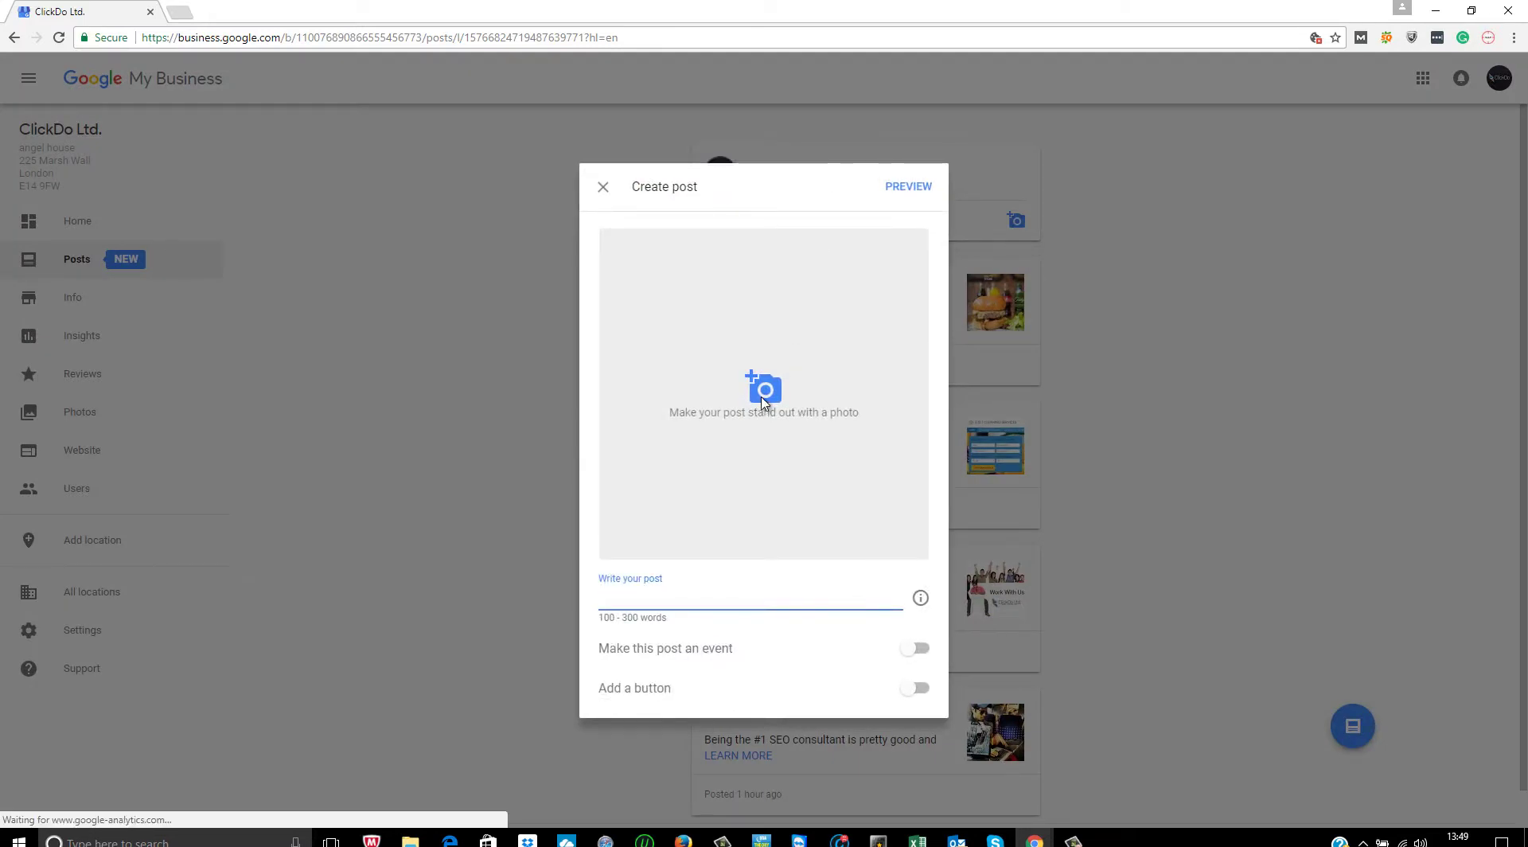
pyautogui.write('How to')
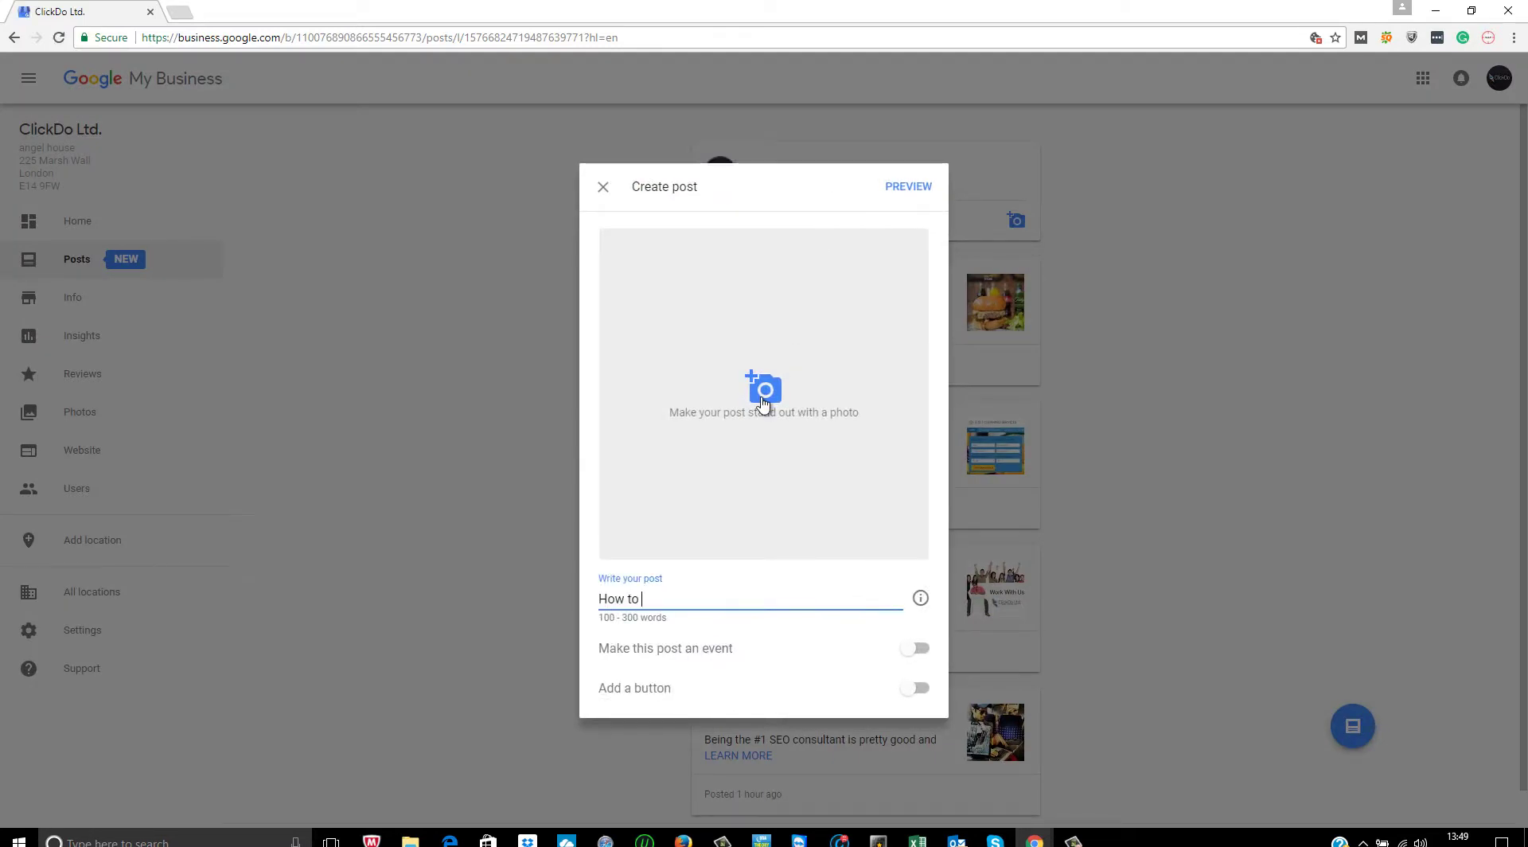
pyautogui.press('BackSpace')
pyautogui.press('BackSpace')
pyautogui.press('BackSpace')
pyautogui.press('BackSpace')
pyautogui.press('BackSpace')
pyautogui.press('BackSpace')
pyautogui.press('BackSpace')
pyautogui.write('Google BUsinMy BUsine')
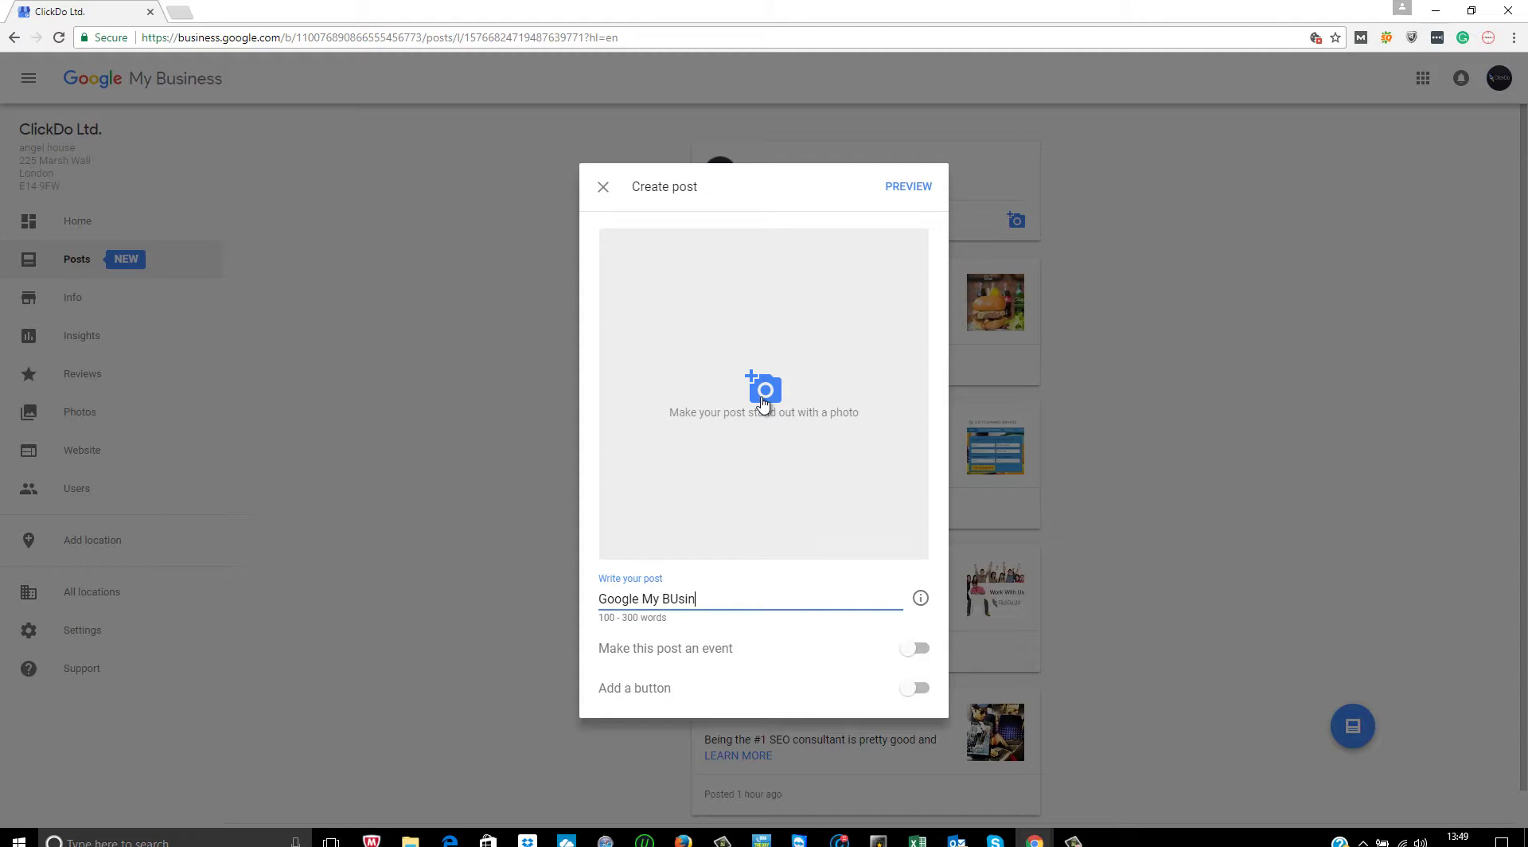
pyautogui.press('BackSpace')
pyautogui.press('BackSpace')
pyautogui.press('BackSpace')
pyautogui.press('BackSpace')
pyautogui.write('usiness posts for business bra')
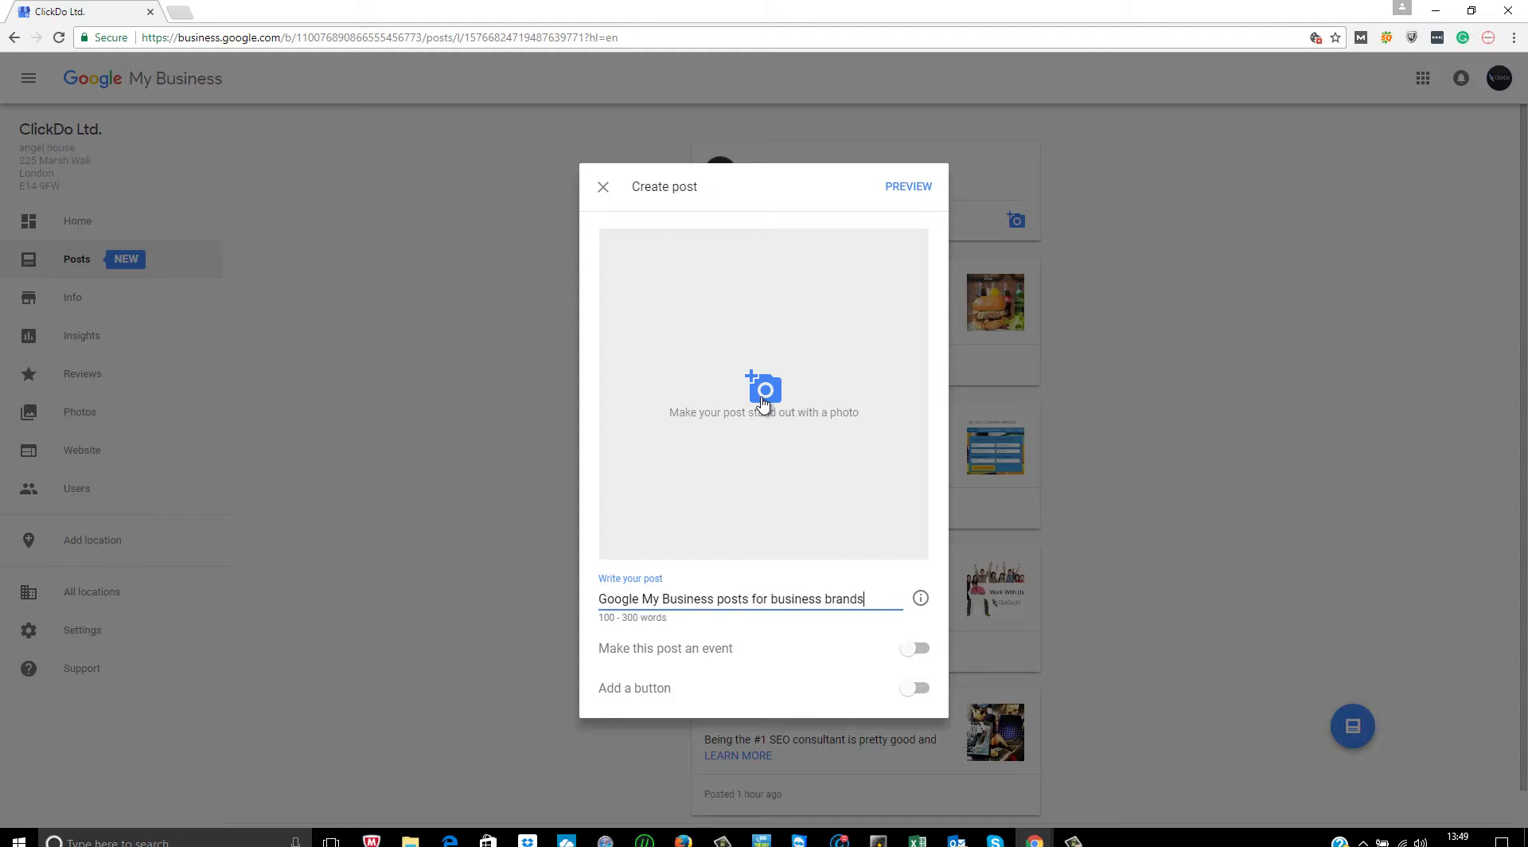
pyautogui.write('nds')
pyautogui.press('Return')
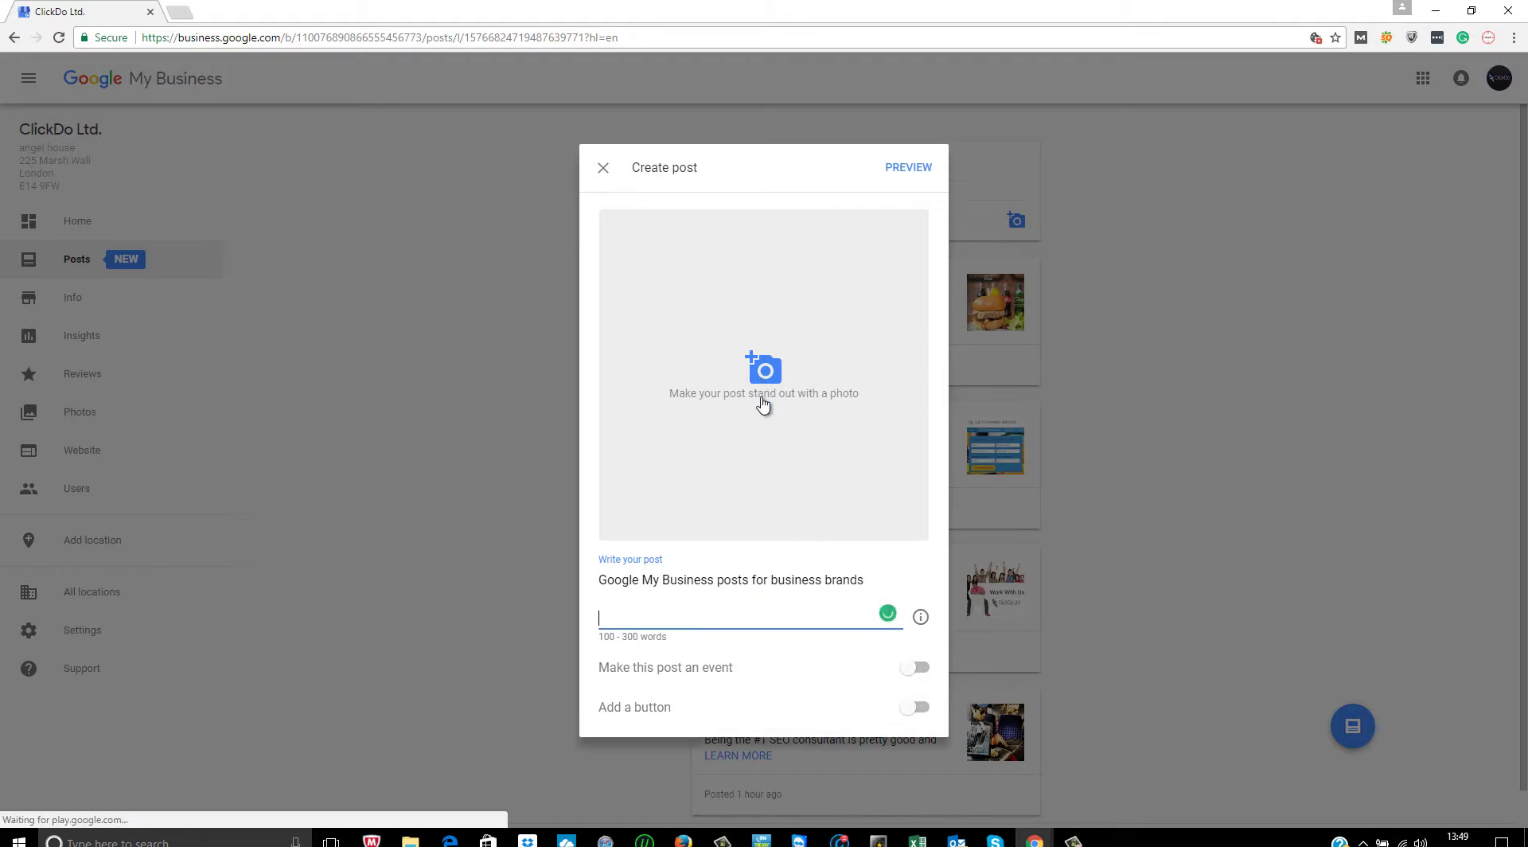
# - Add a paragraph about blogs populating the brand and bringing SEO advantages
pyautogui.write('As ')
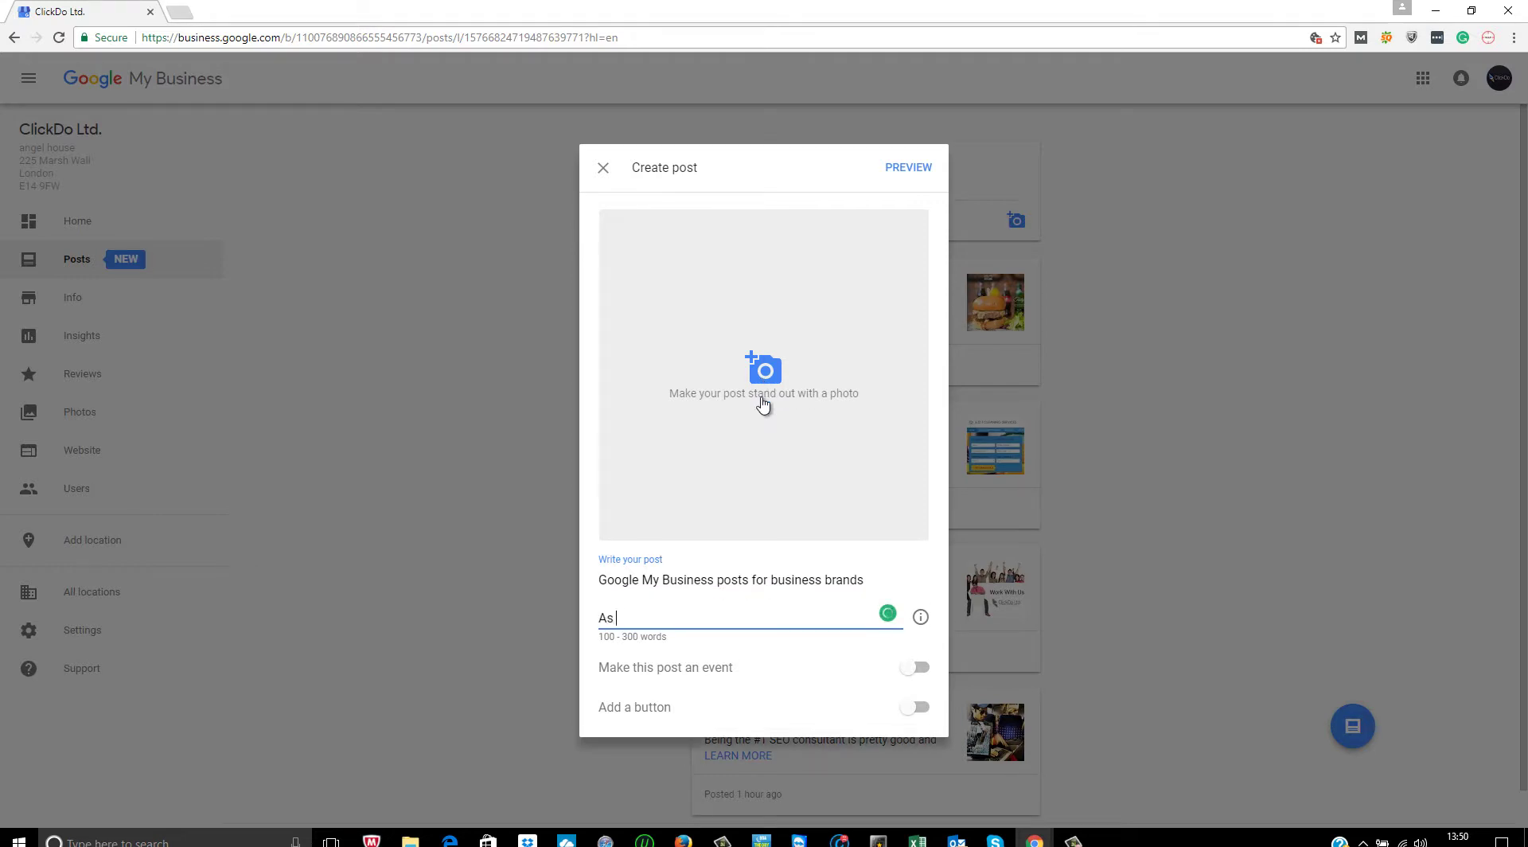
pyautogui.write('you can see this blogs has a g')
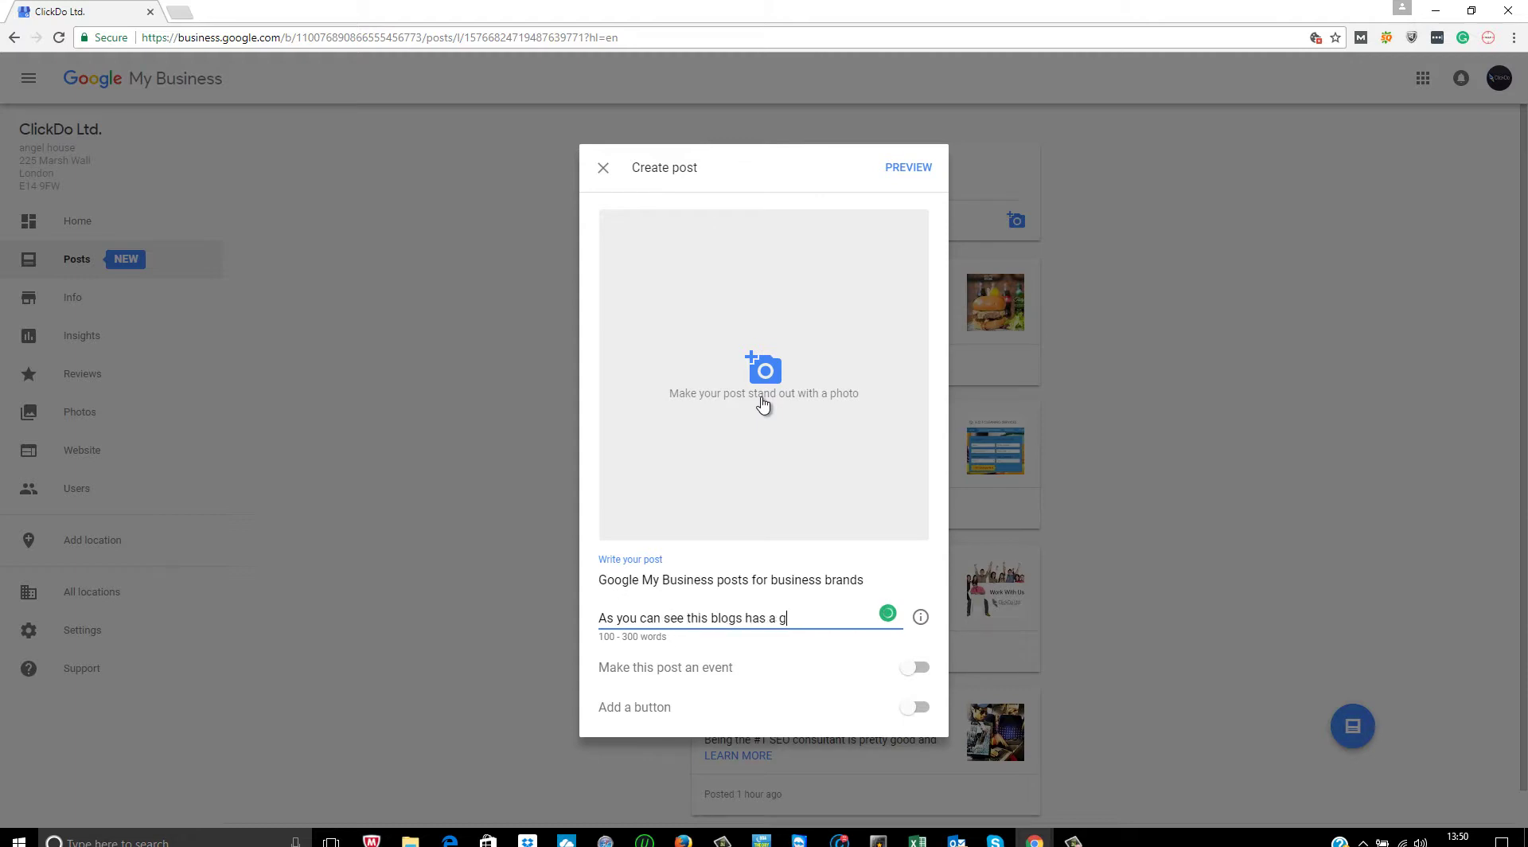
pyautogui.write('ood power when it comes to')
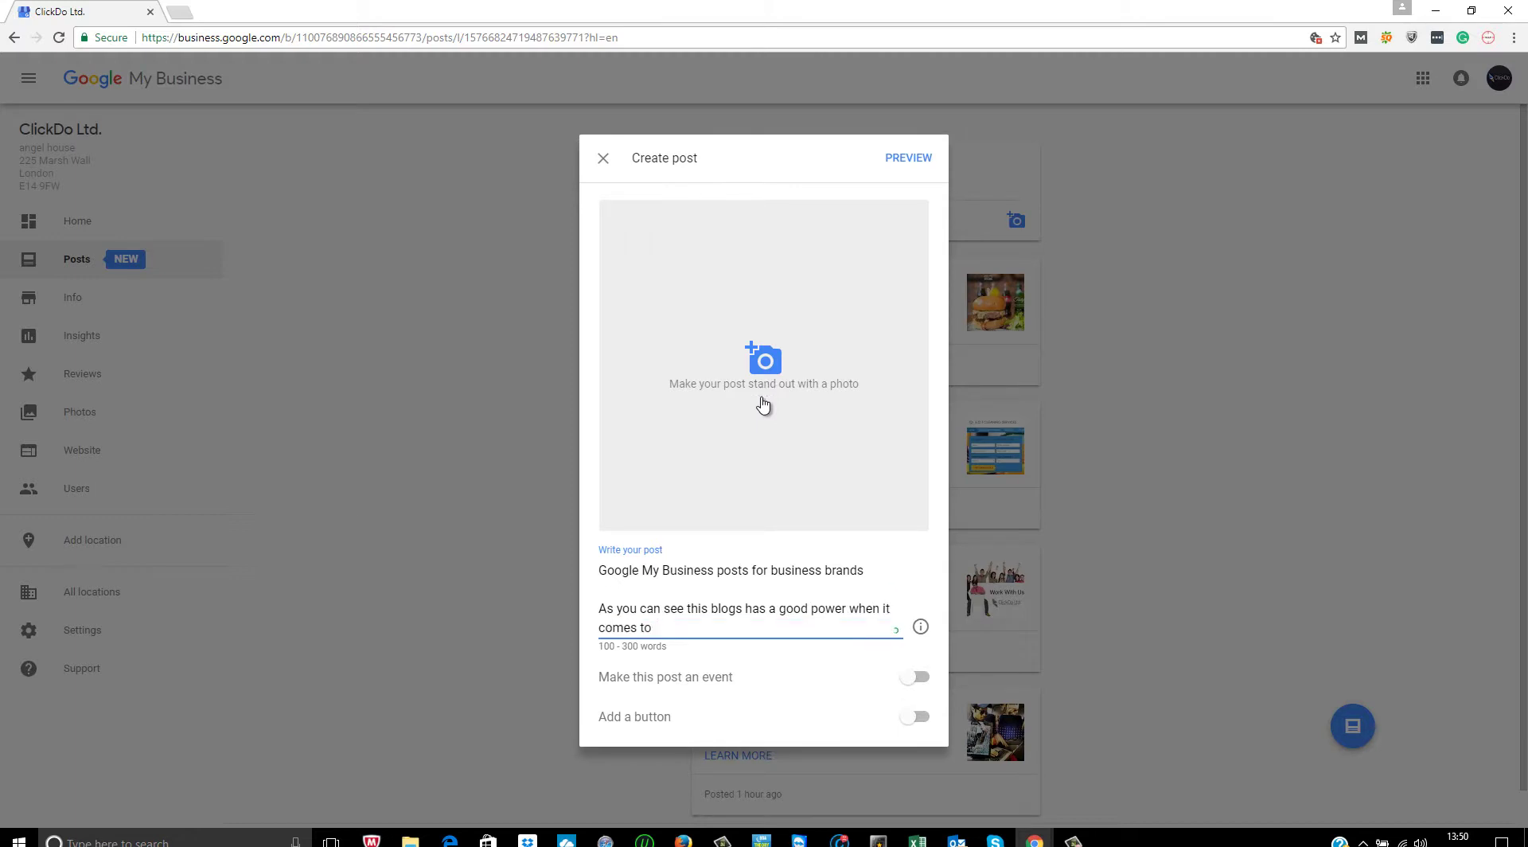
pyautogui.write(' populating the rband')
pyautogui.press('BackSpace')
pyautogui.press('BackSpace')
pyautogui.press('BackSpace')
pyautogui.press('BackSpace')
pyautogui.press('BackSpace')
pyautogui.write('brand and getting the ')
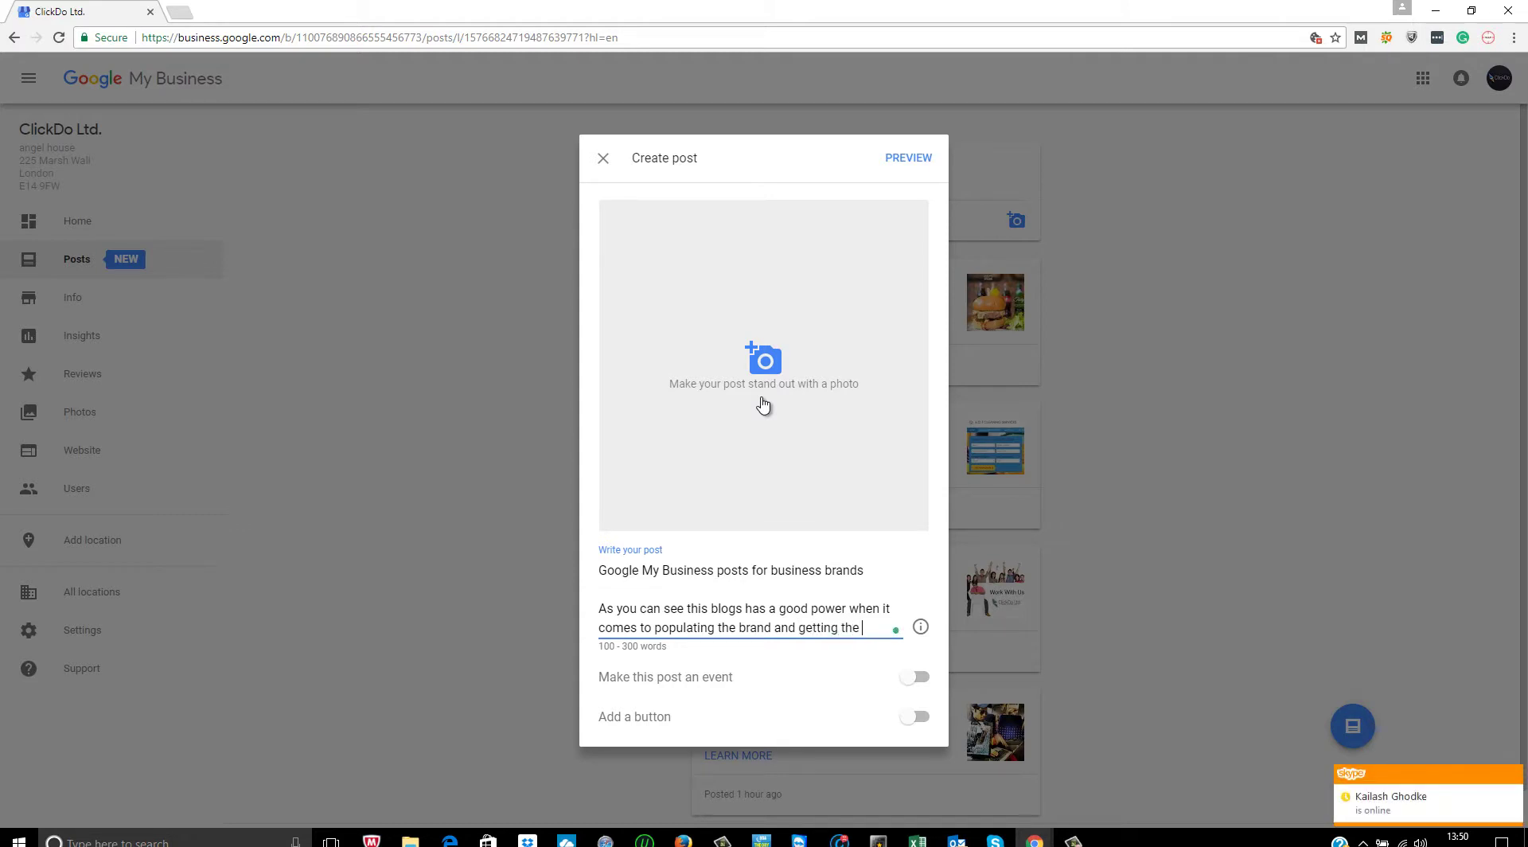
pyautogui.write('SEO advanatge')
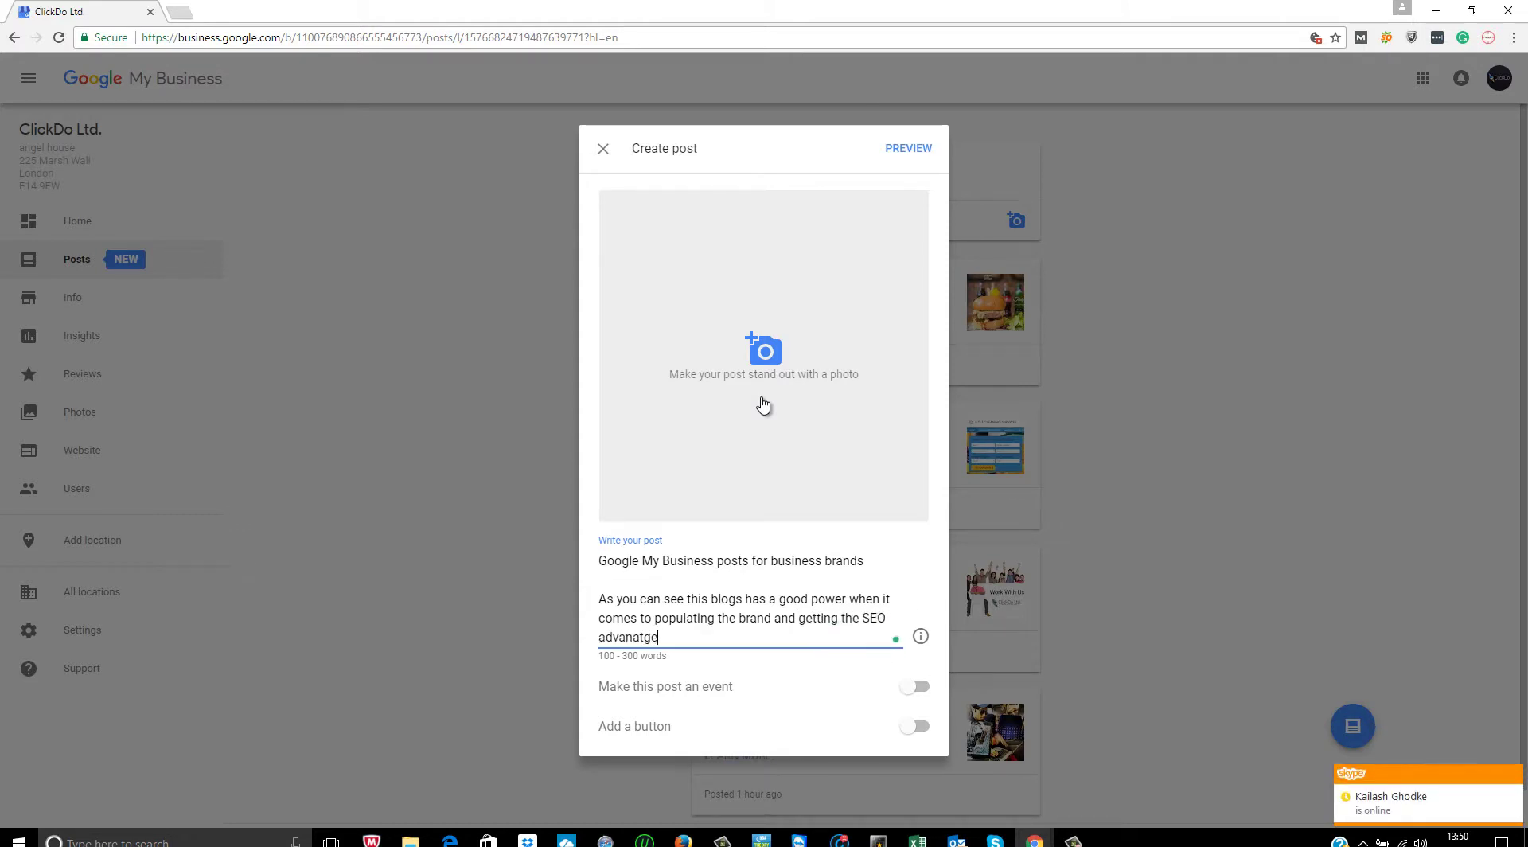
pyautogui.write('s as well.')
# - Add a paragraph saying every brand should do this for maximum SEO advantages, fixing 'teh'
pyautogui.press('Return')
pyautogui.press('Return')
pyautogui.write('You ca')
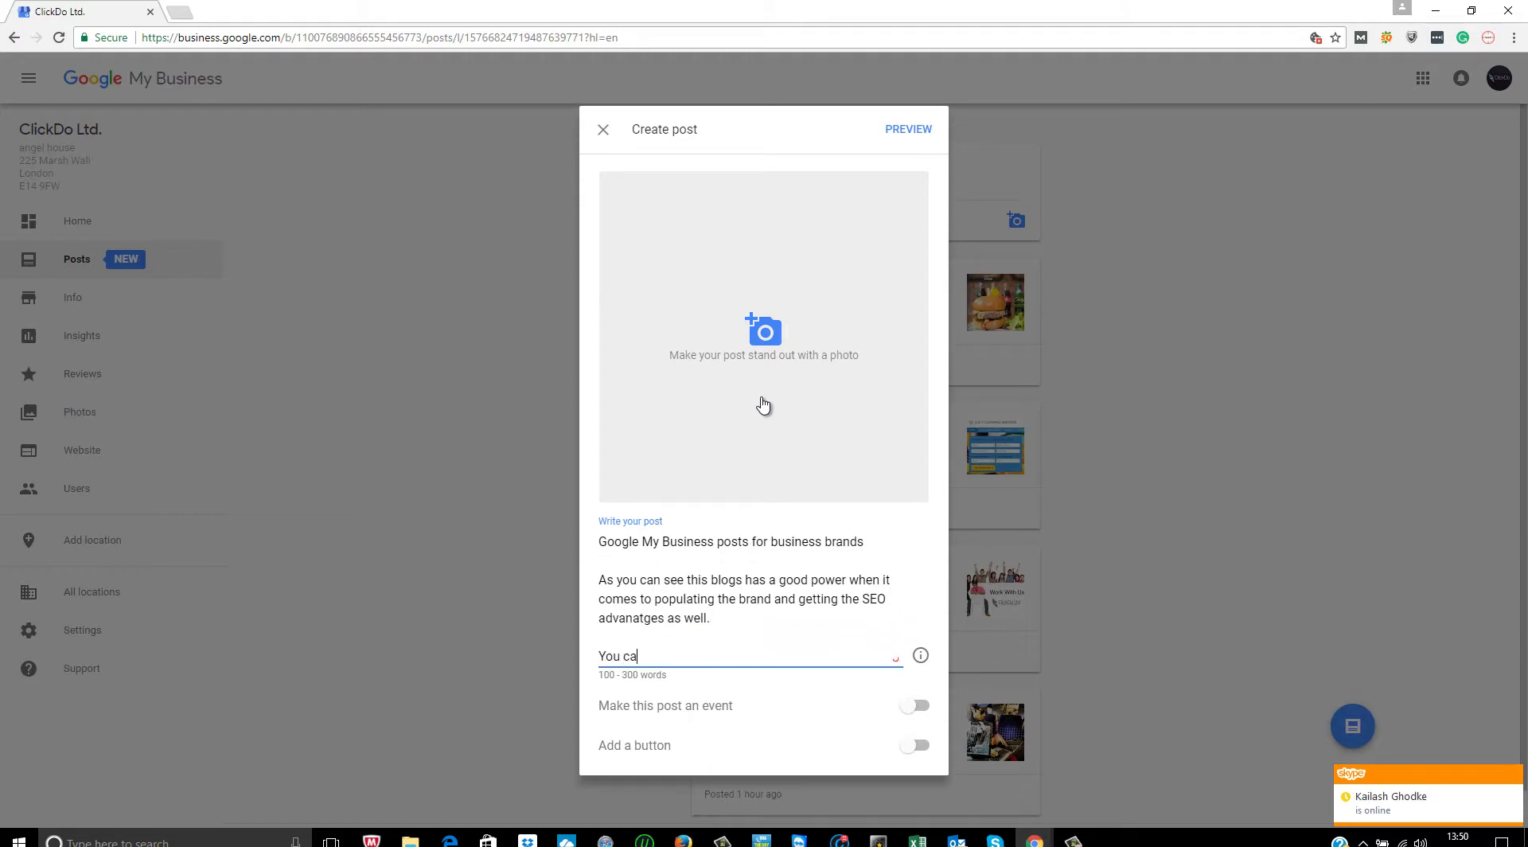
pyautogui.write('n do it easily and every')
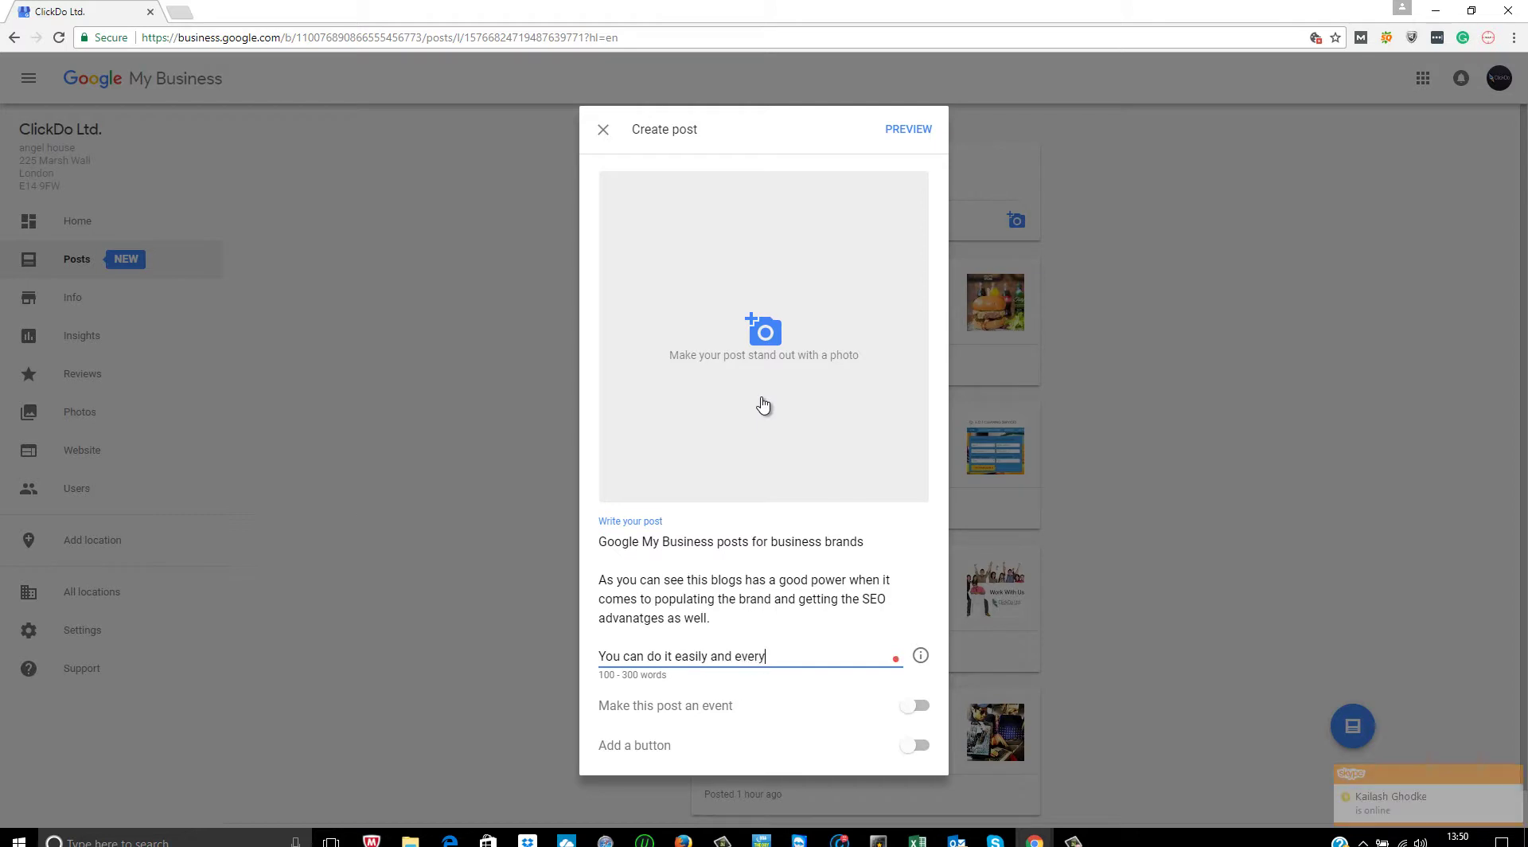
pyautogui.write(' brand')
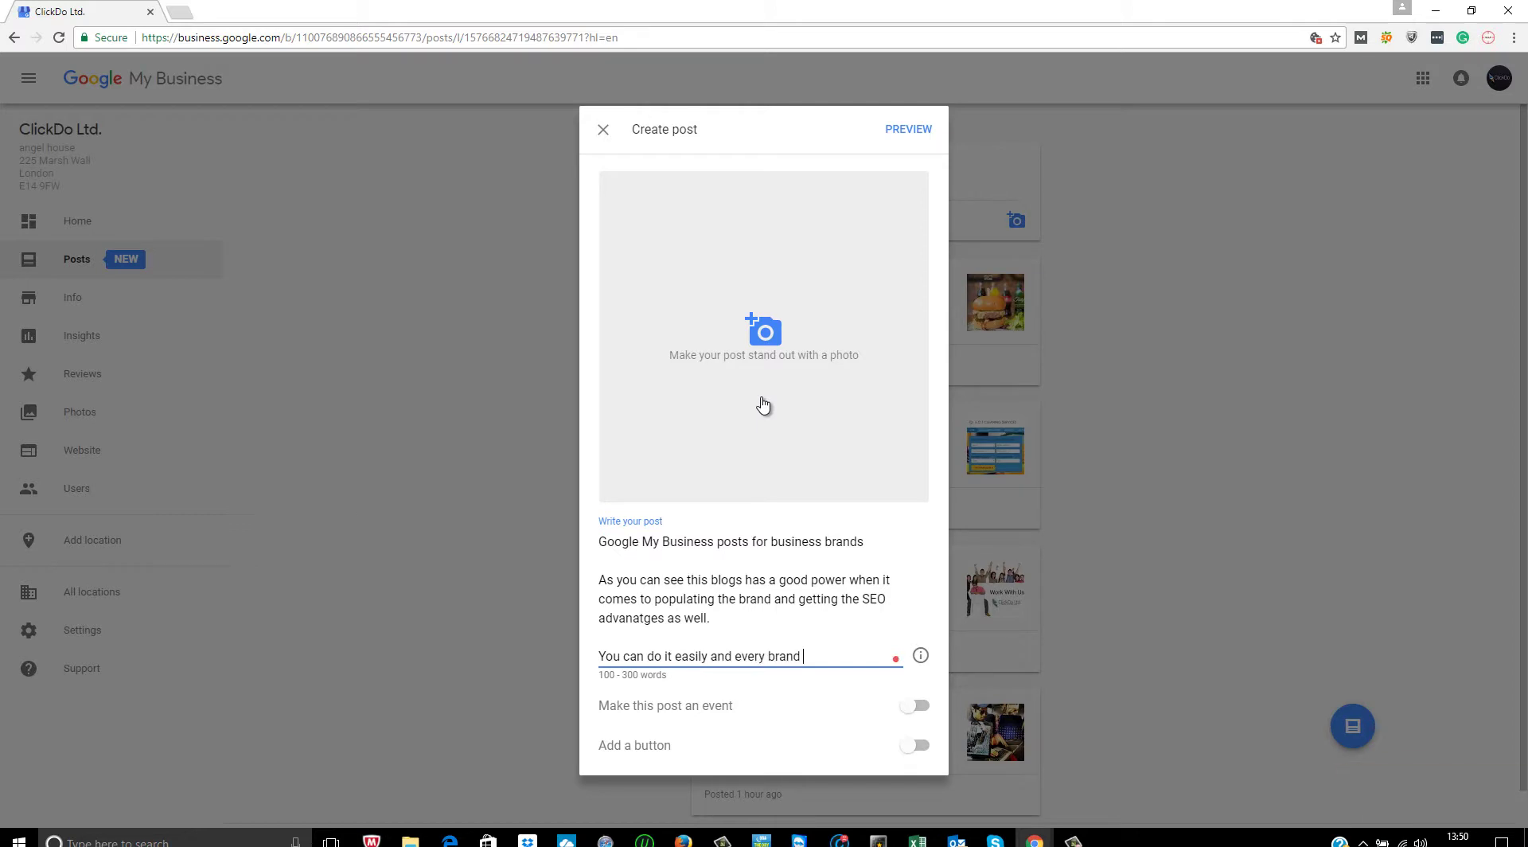
pyautogui.write(' should do this to get t')
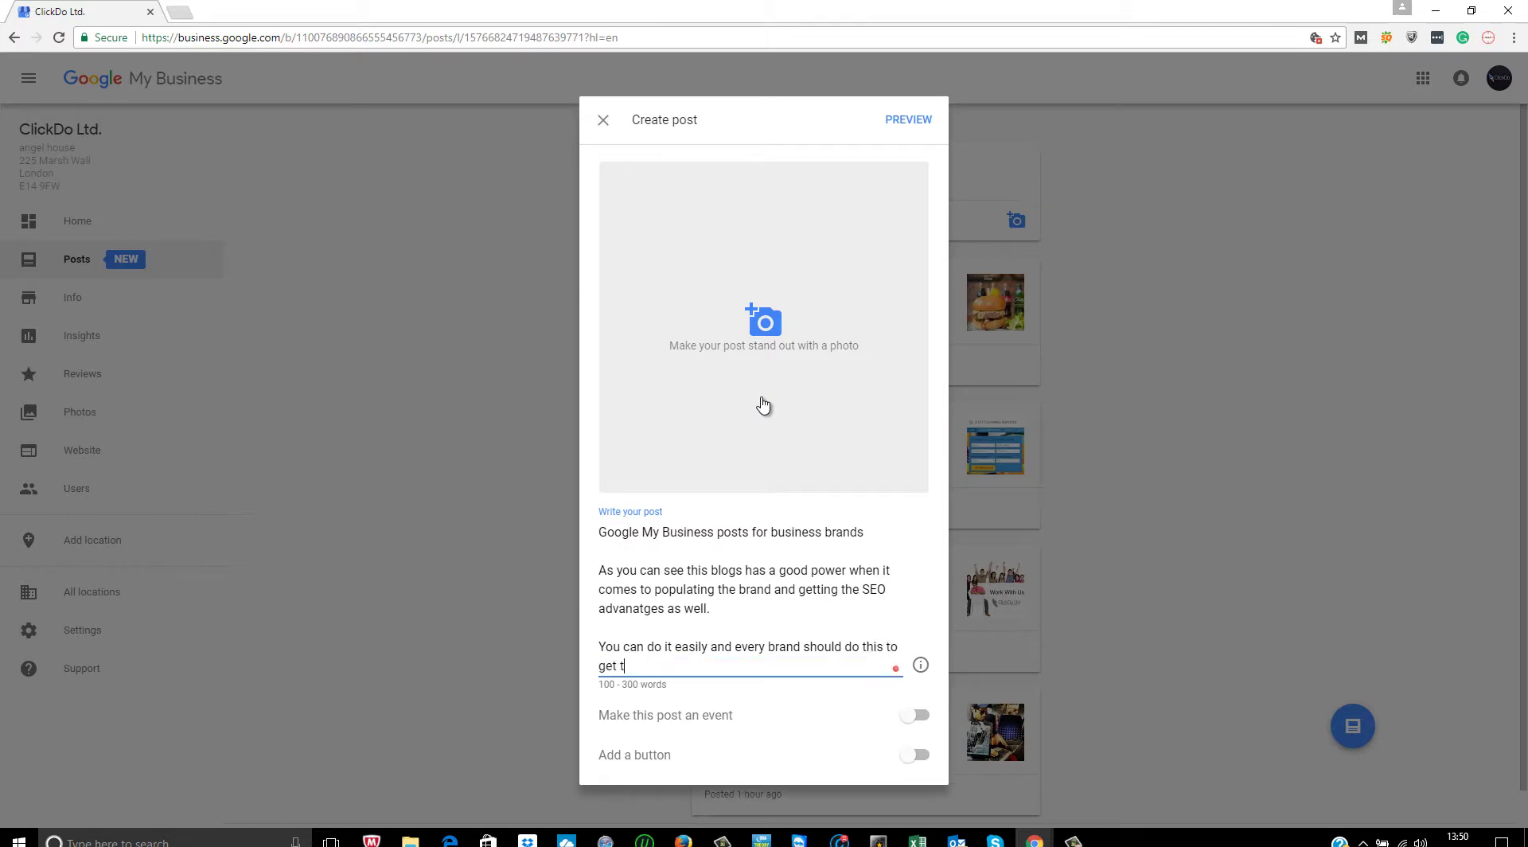
pyautogui.write('eh maximum SEO')
pyautogui.click(633, 665)
pyautogui.press('BackSpace')
pyautogui.write('e maximum SEO advantages.')
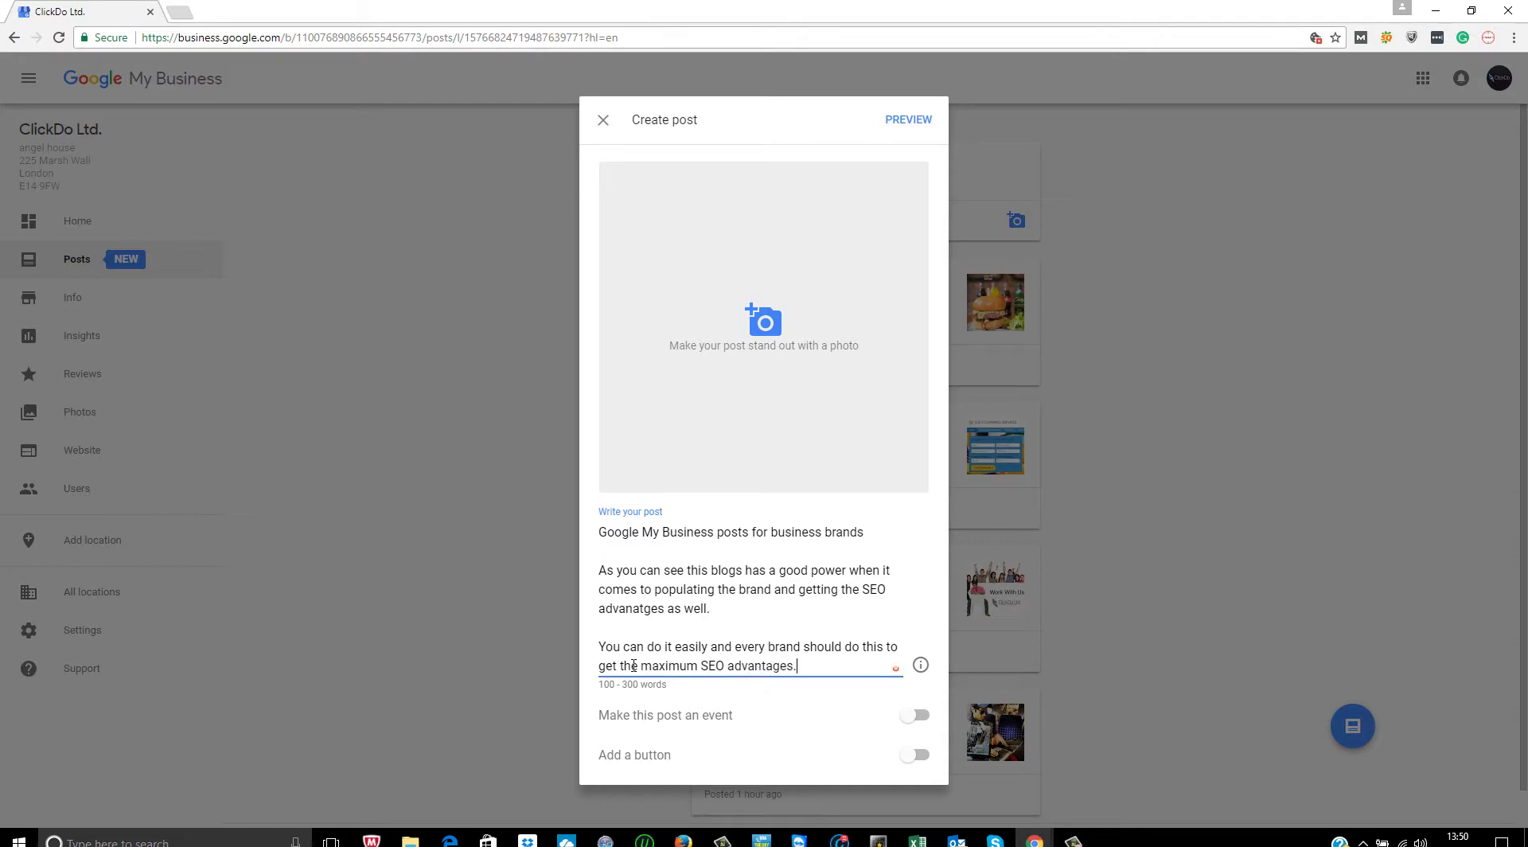
pyautogui.press('Return')
pyautogui.press('Return')
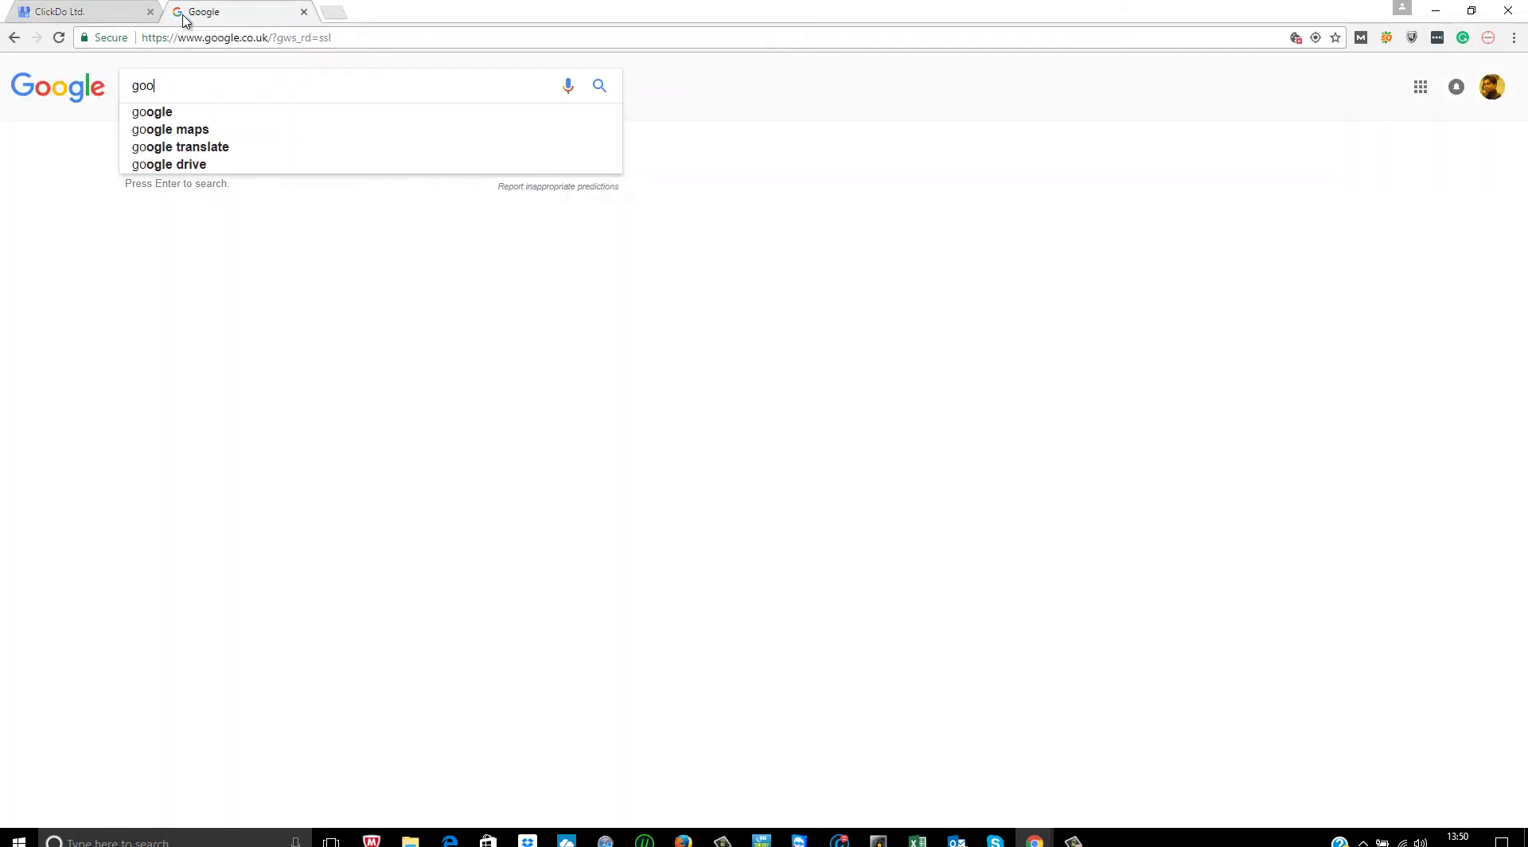
# - Search Google for 'google my business posts' in a new tab
pyautogui.write('gle my busines')
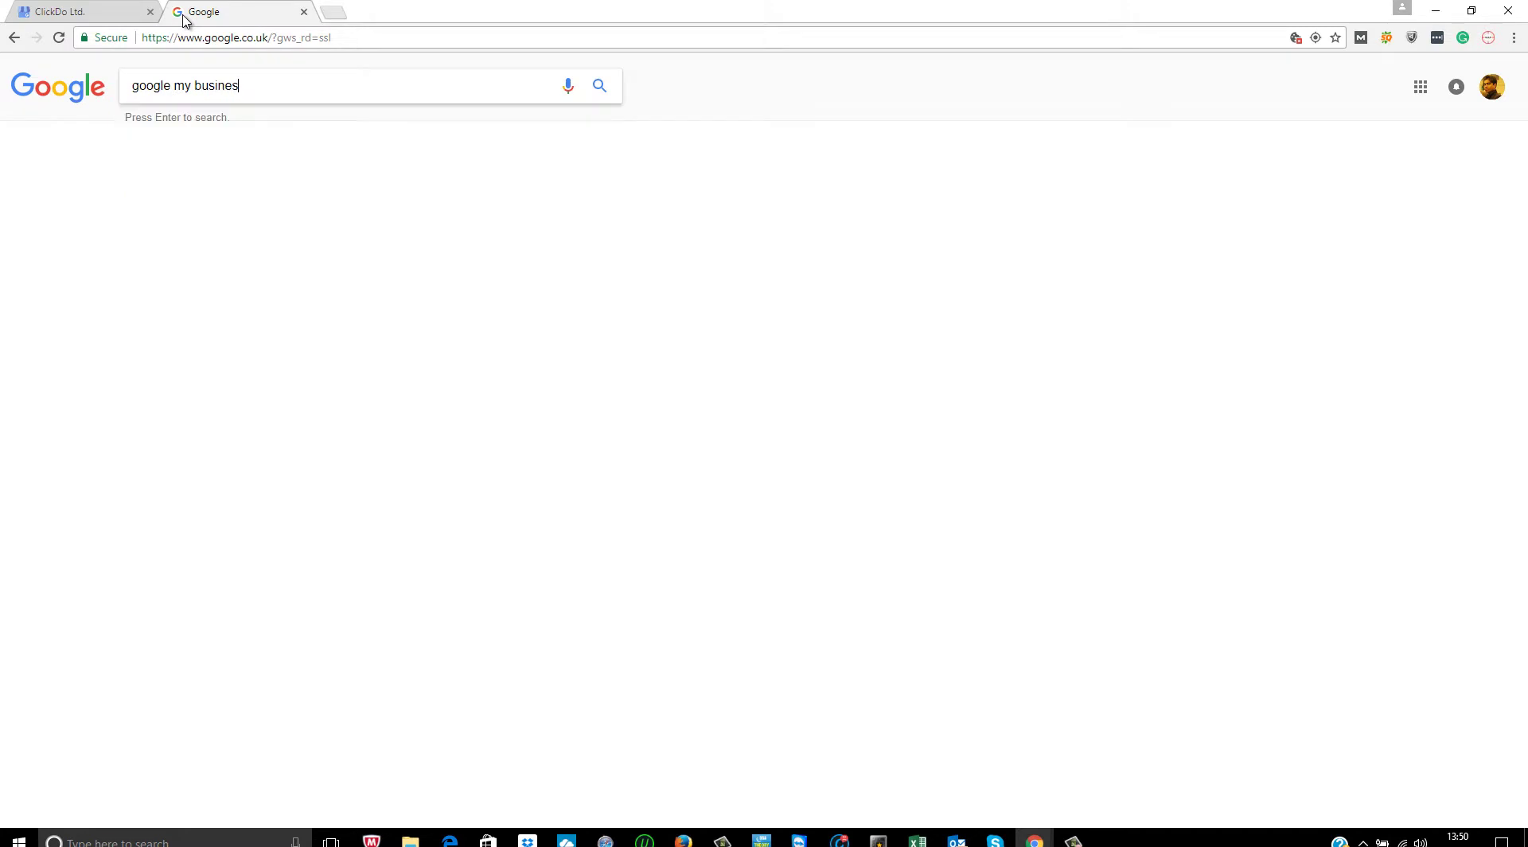
pyautogui.write('s pos')
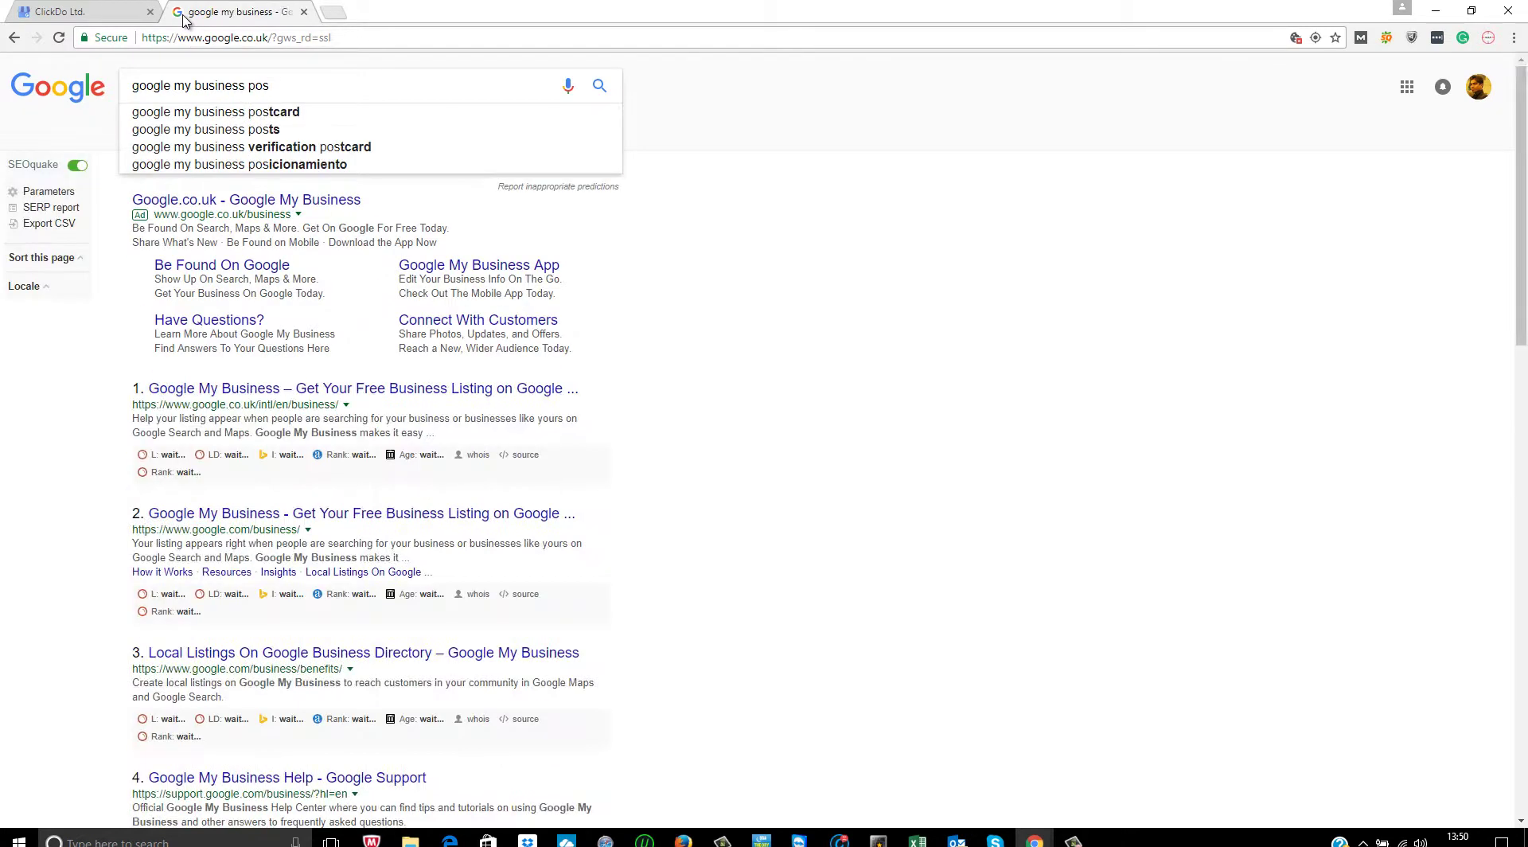
pyautogui.press('Down')
pyautogui.press('Down')
pyautogui.press('Down')
pyautogui.press('Up')
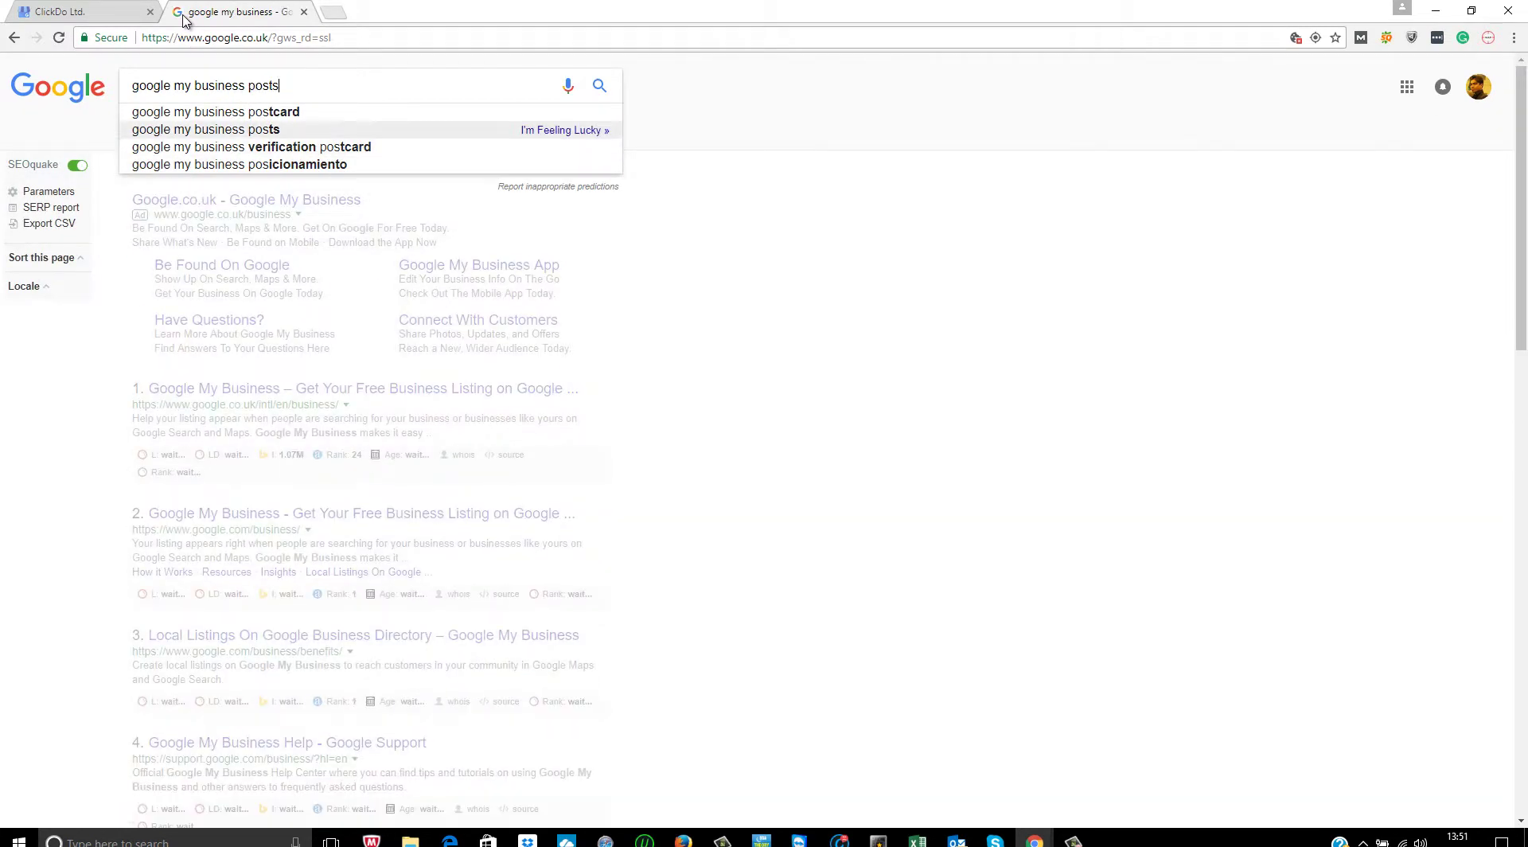
pyautogui.press('Return')
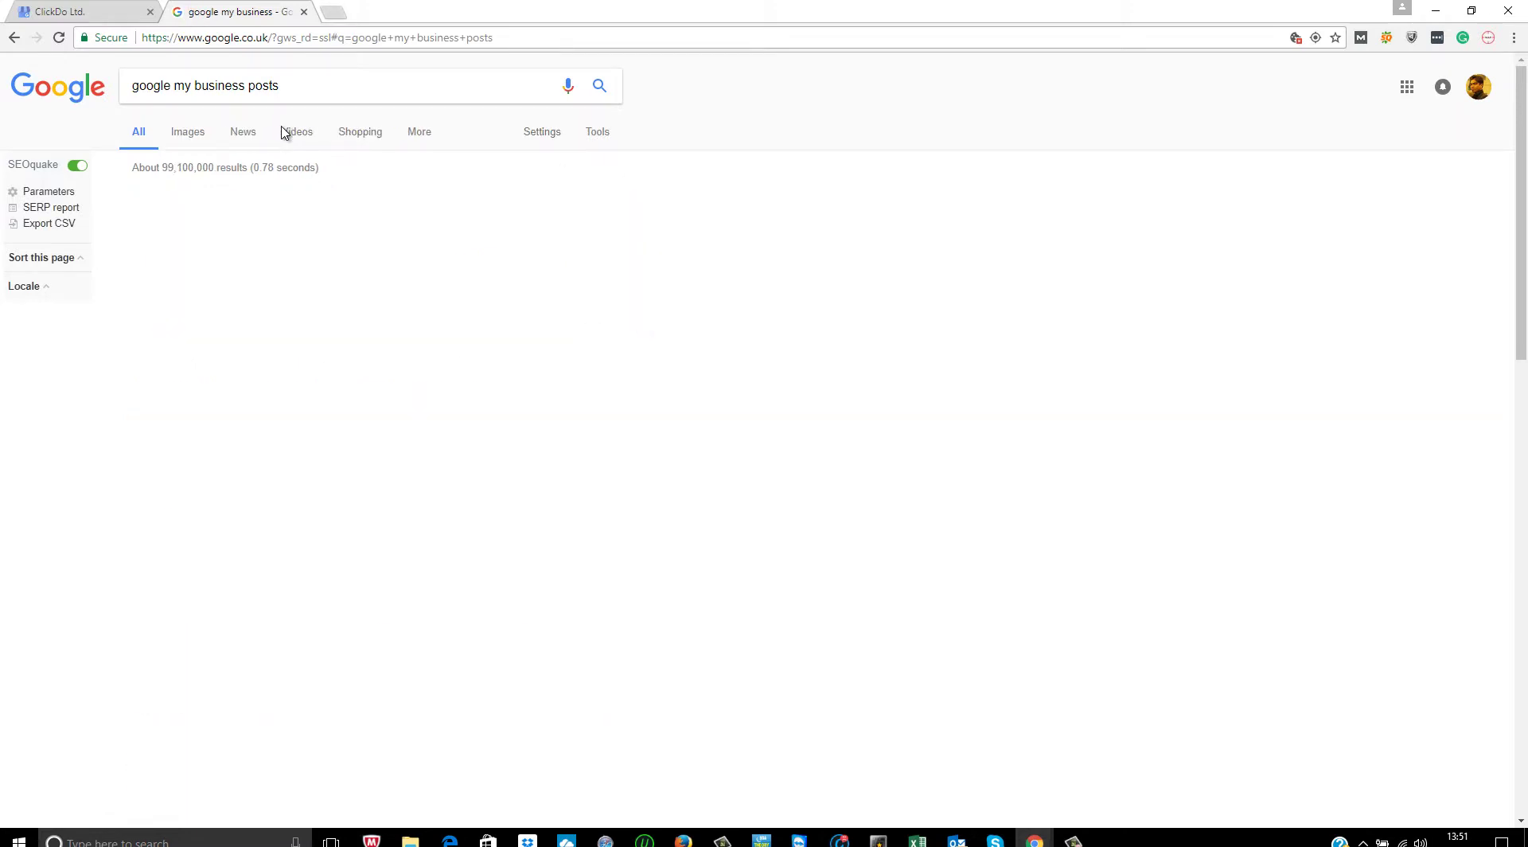
pyautogui.moveTo(288, 135); pyautogui.dragTo(74, 535)
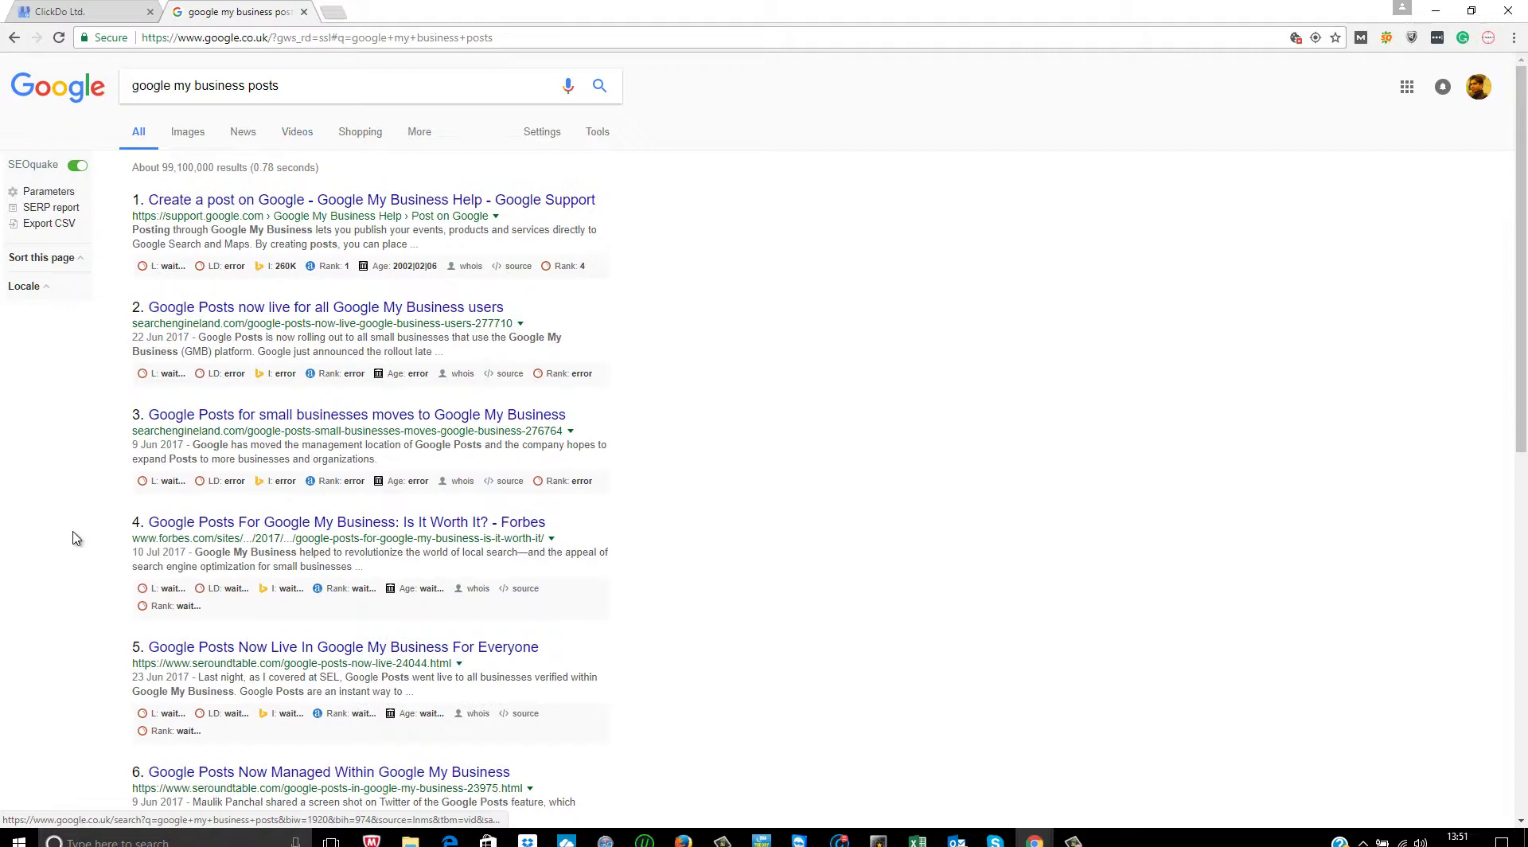
# - In image results, enlarge the Search Engine Journal two-phone Google Posts example
pyautogui.click(189, 133)
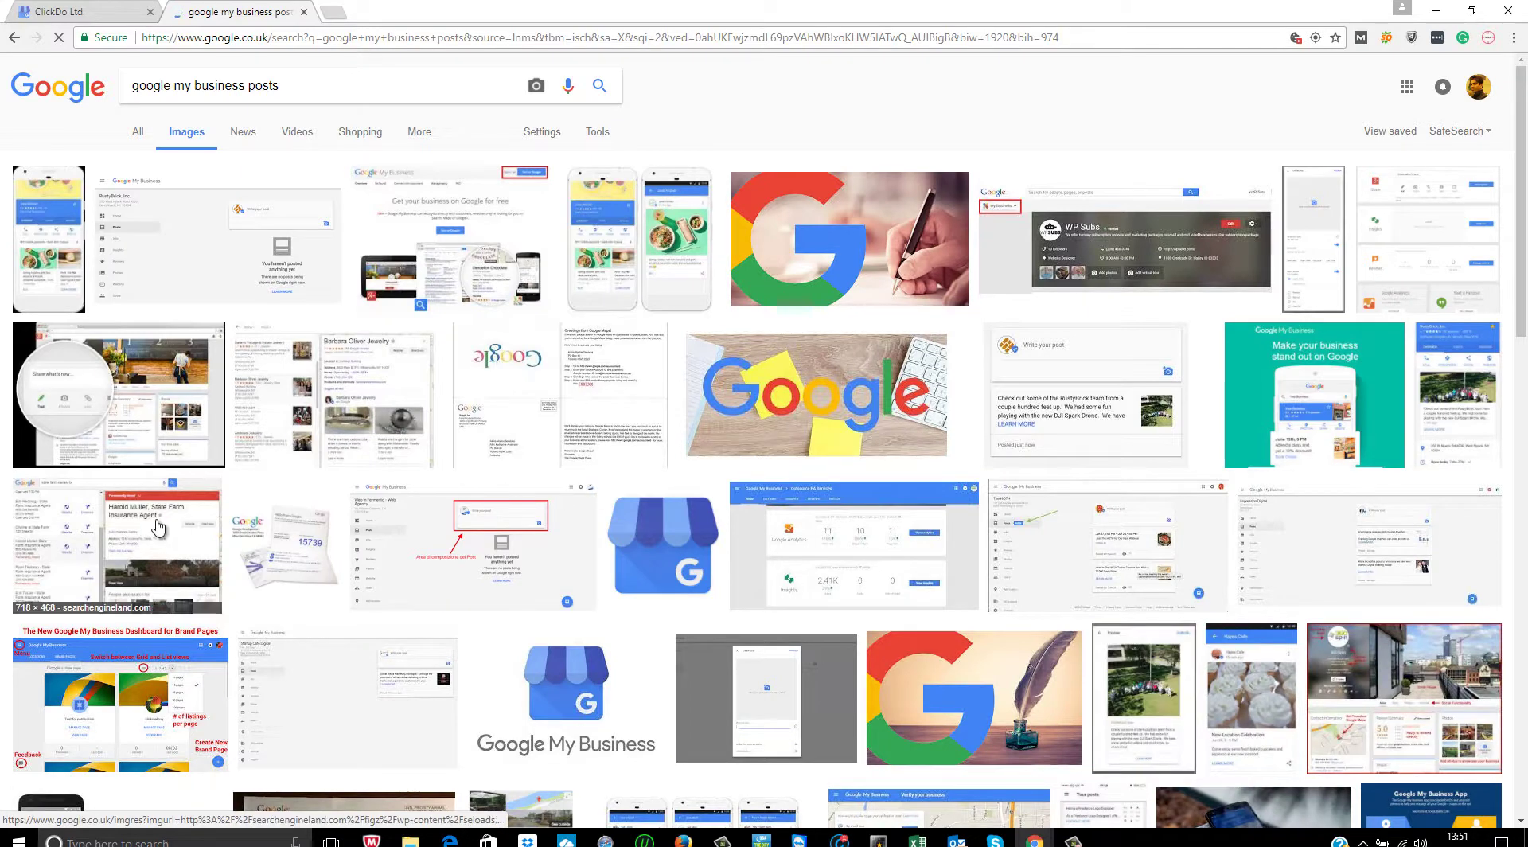
pyautogui.click(70, 225)
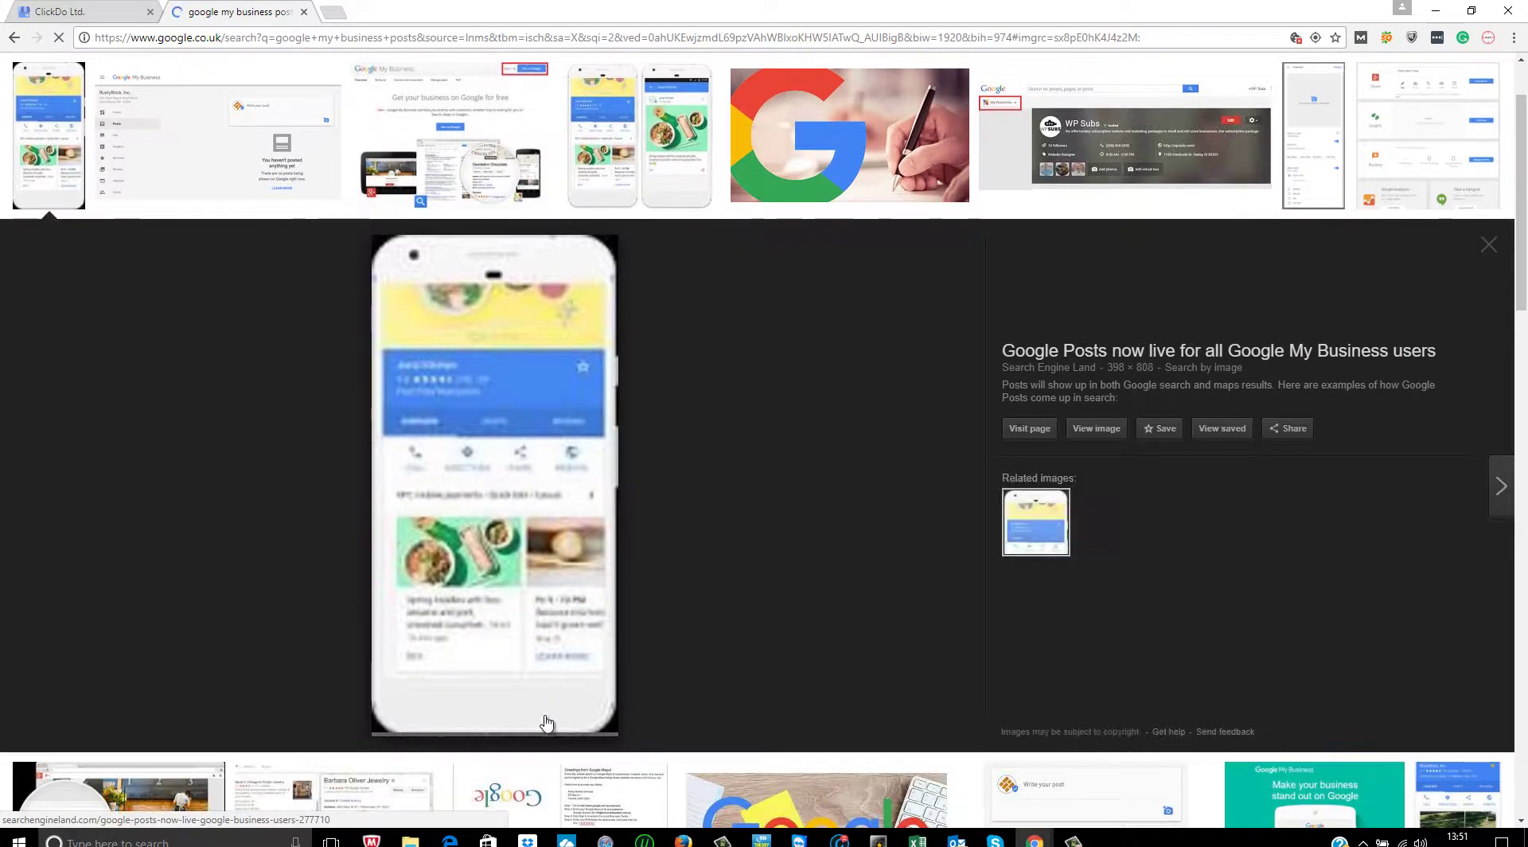
pyautogui.click(1076, 519)
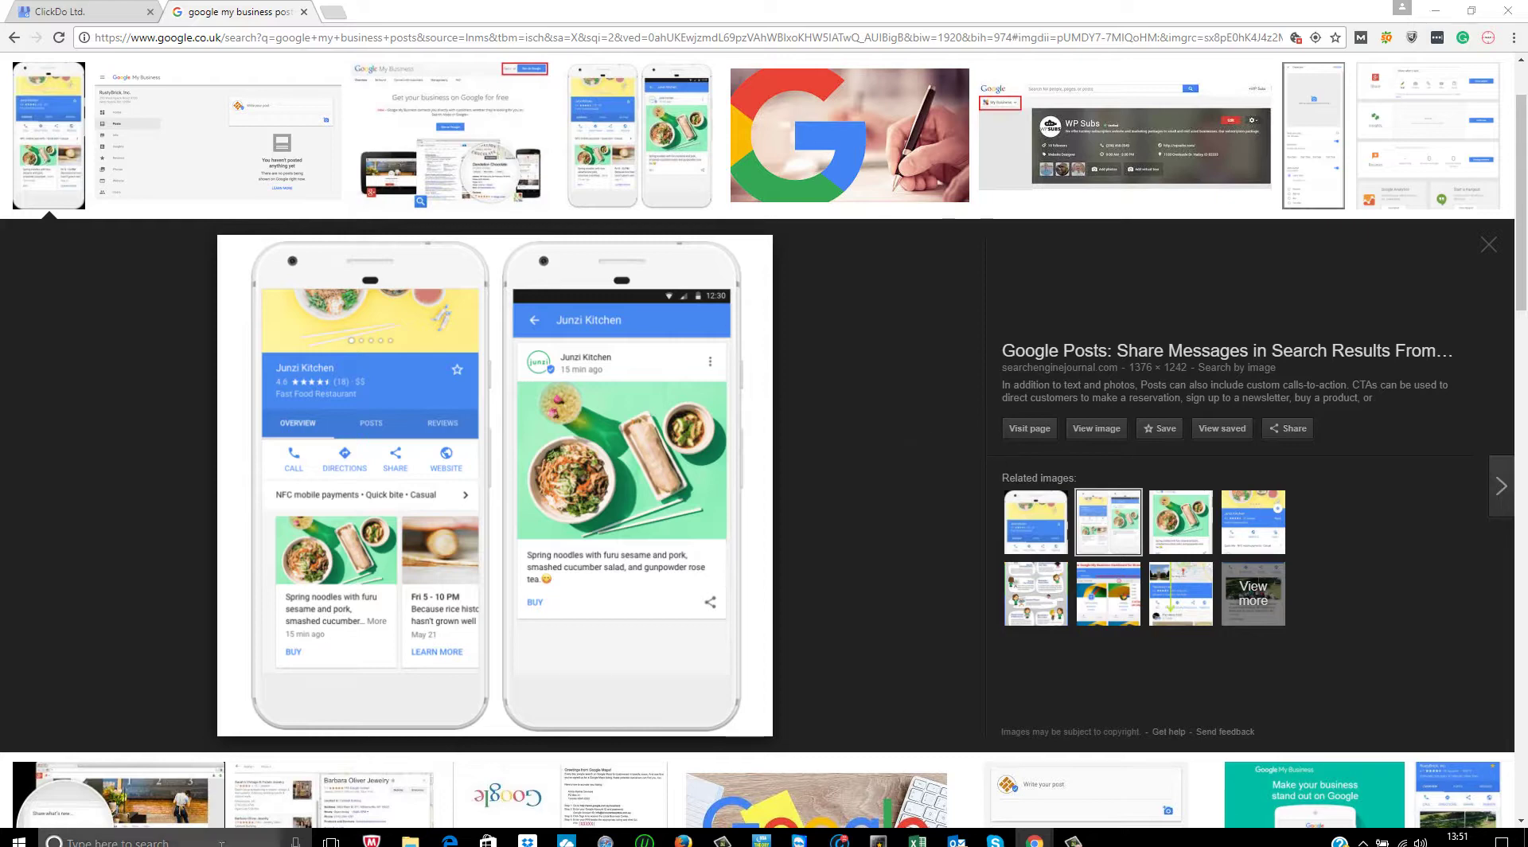
pyautogui.press('super')
# - In Paint, paste the screenshot and crop the two-phone example onto a new blank canvas
pyautogui.write('pain')
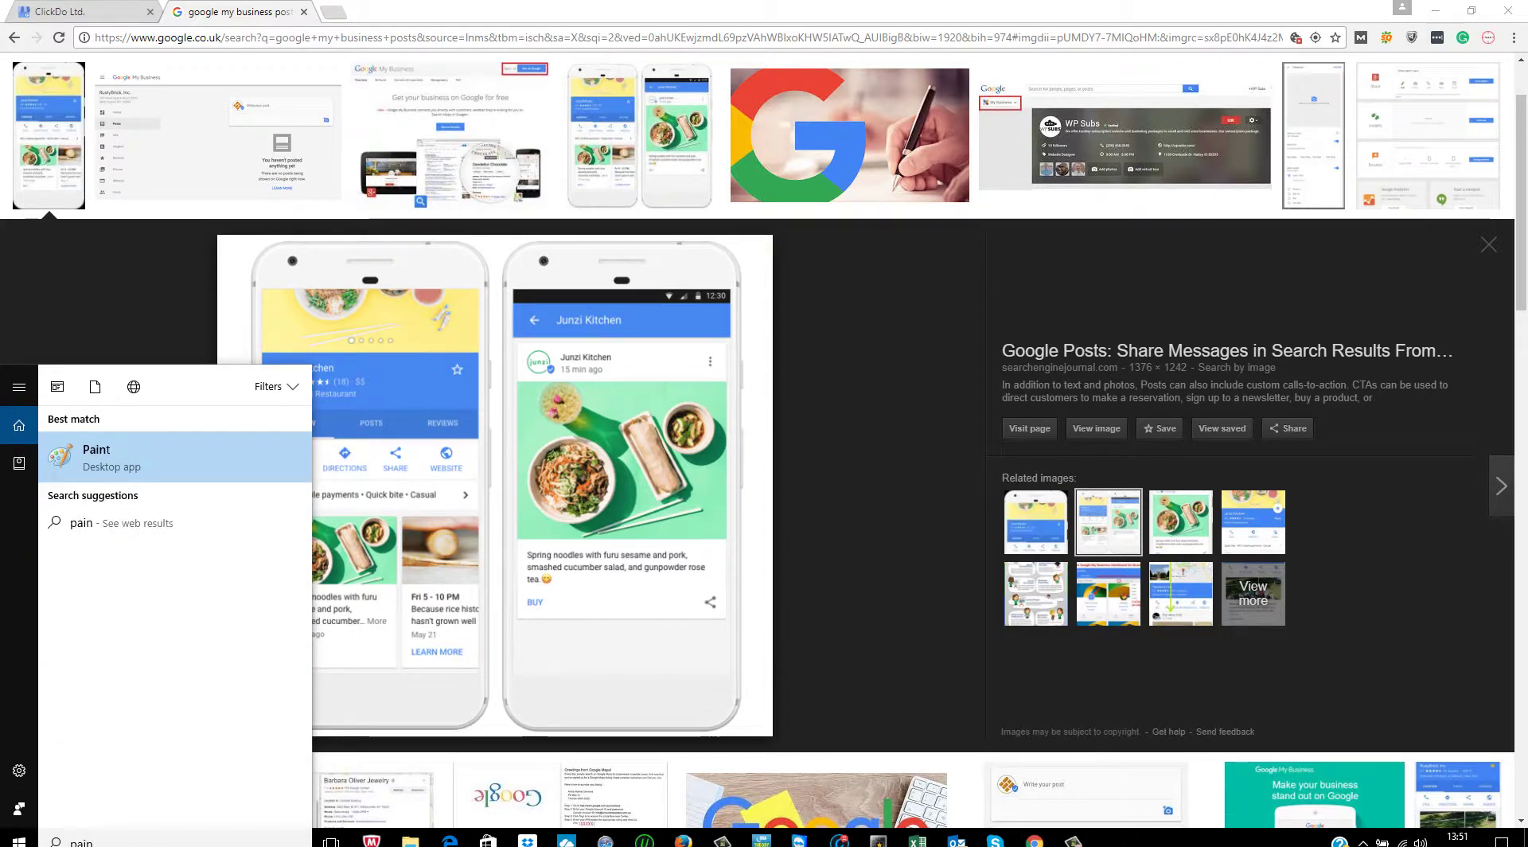
pyautogui.press('Return')
pyautogui.hotkey('ctrl', 'v')
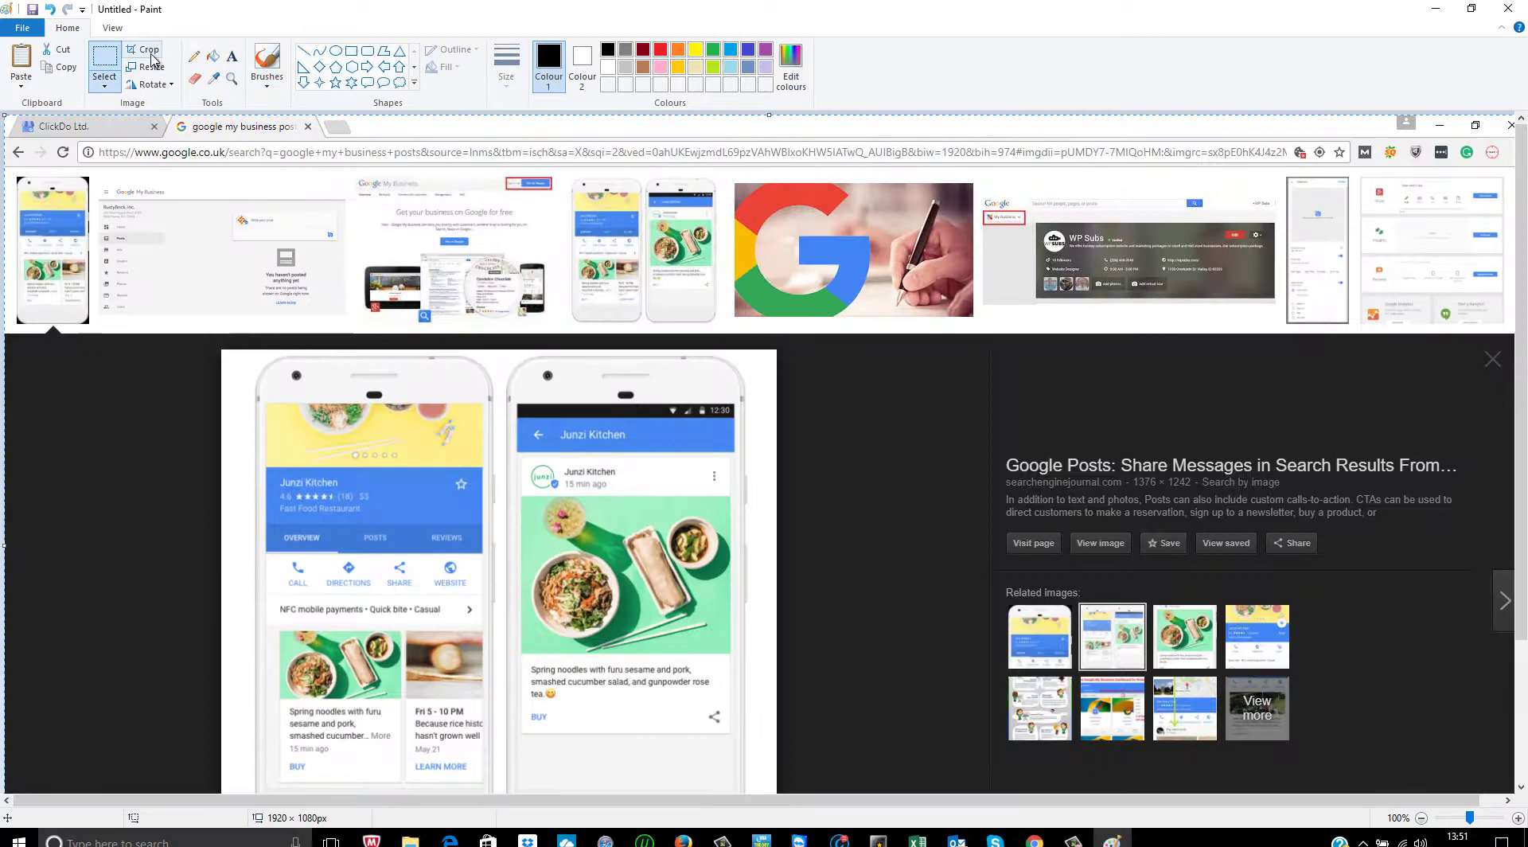
pyautogui.scroll(-2, 248, 206)
pyautogui.moveTo(231, 166)
pyautogui.mouseDown()
pyautogui.moveTo(658, 430)
pyautogui.moveTo(760, 662)
pyautogui.mouseUp()
pyautogui.hotkey('ctrl', 'x')
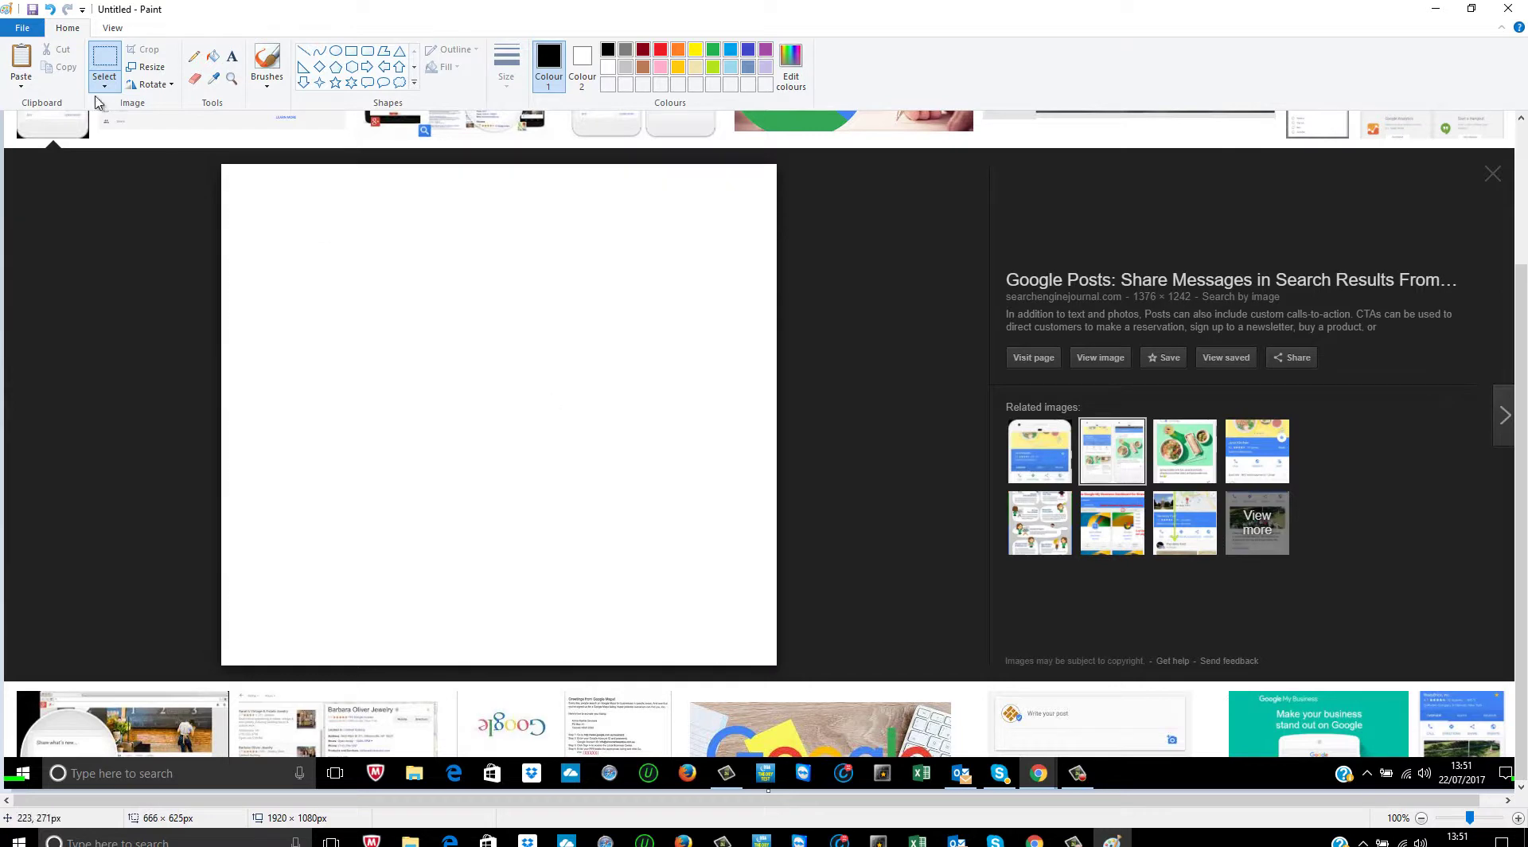
pyautogui.click(22, 28)
pyautogui.click(72, 58)
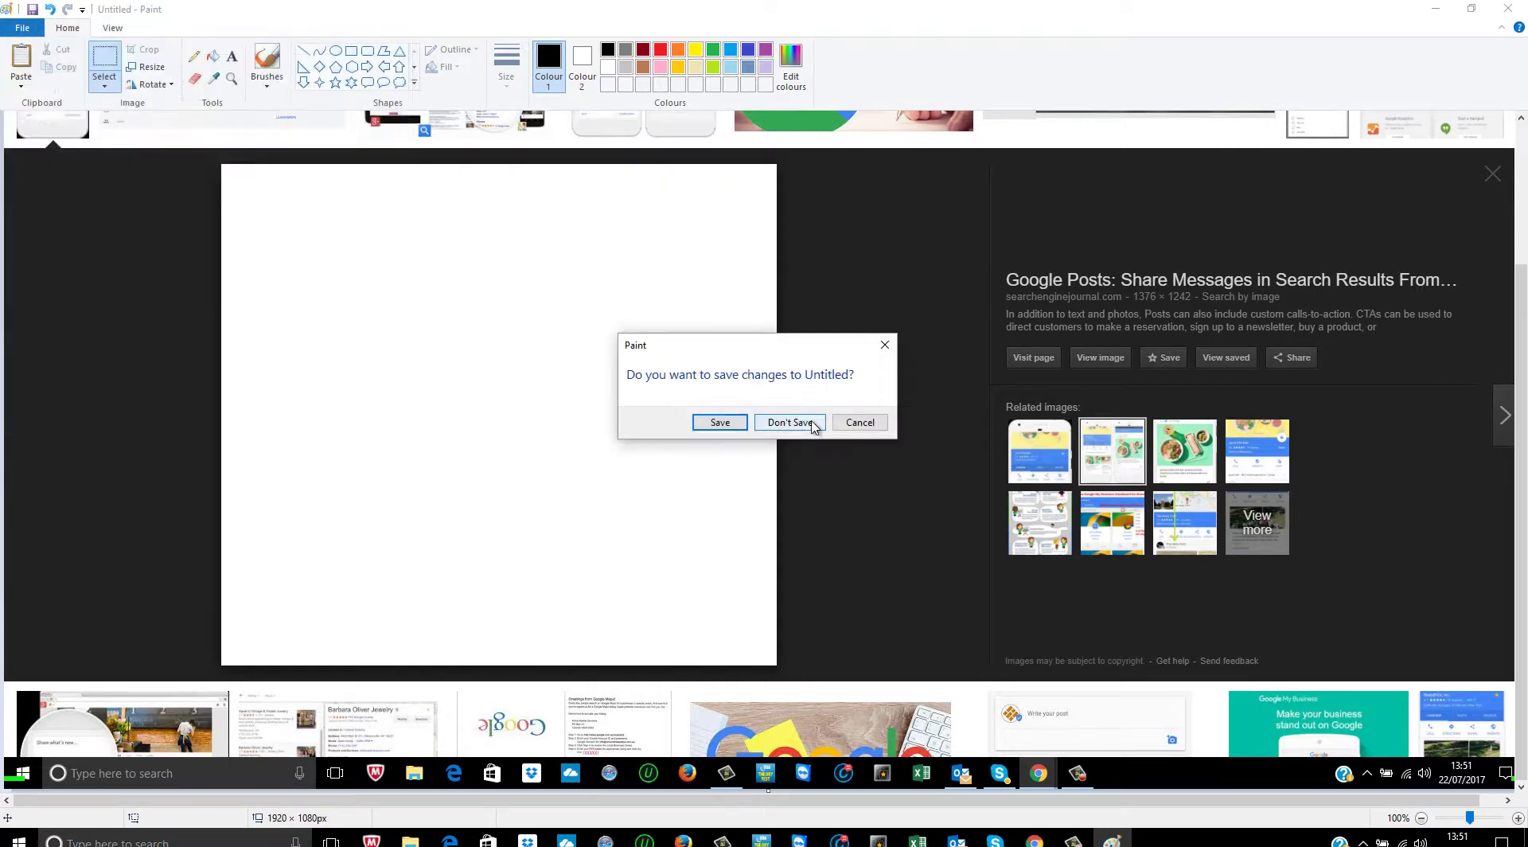
pyautogui.click(788, 422)
pyautogui.hotkey('ctrl', 'v')
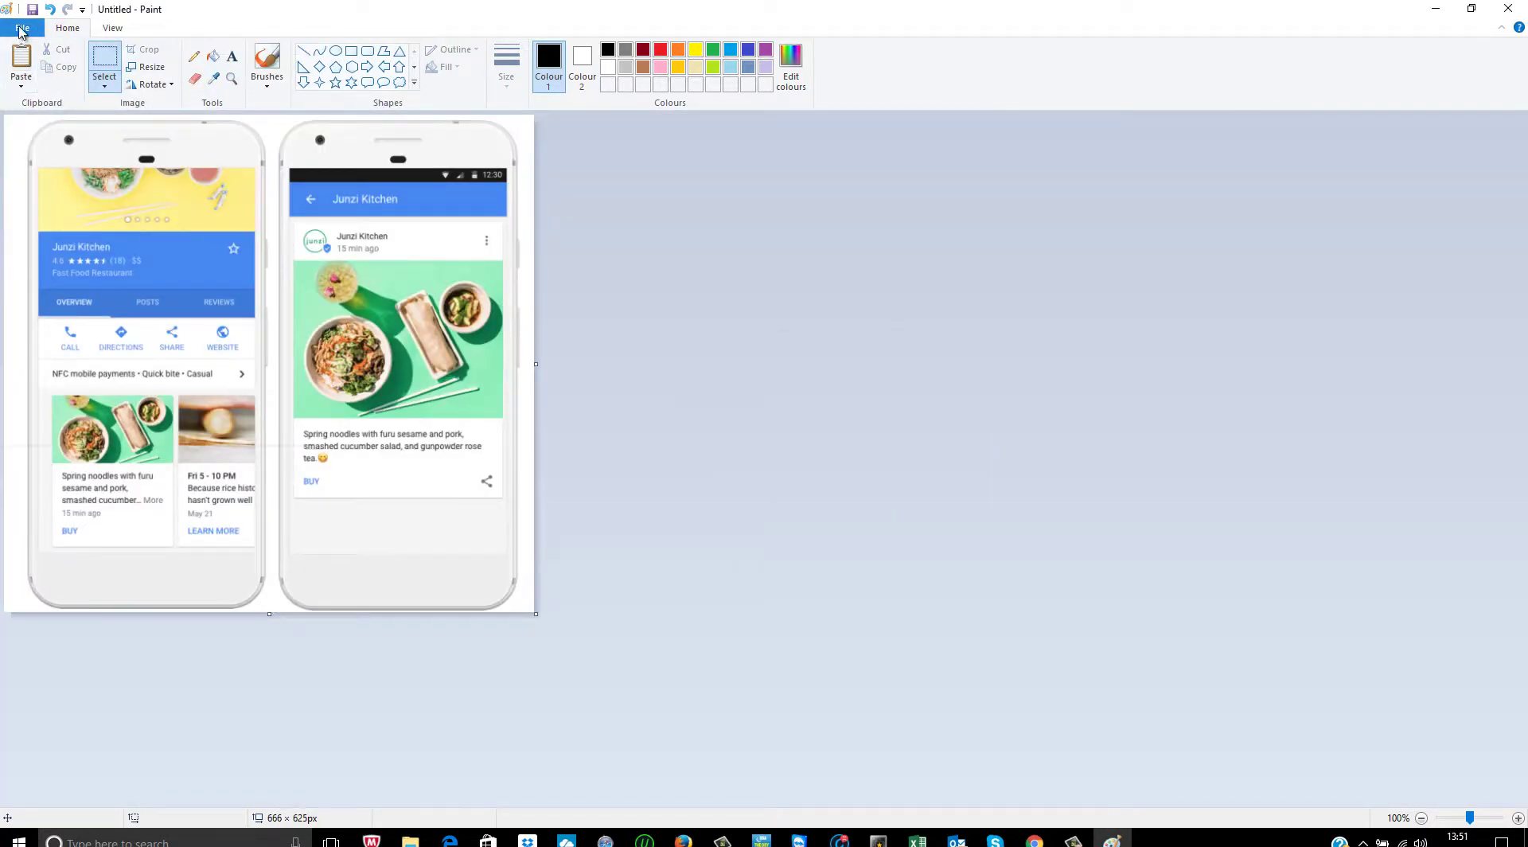
# - Save the image to the Desktop as the JPEG 'Google my business blogs posts'
pyautogui.click(22, 28)
pyautogui.moveTo(146, 155)
pyautogui.click(243, 128)
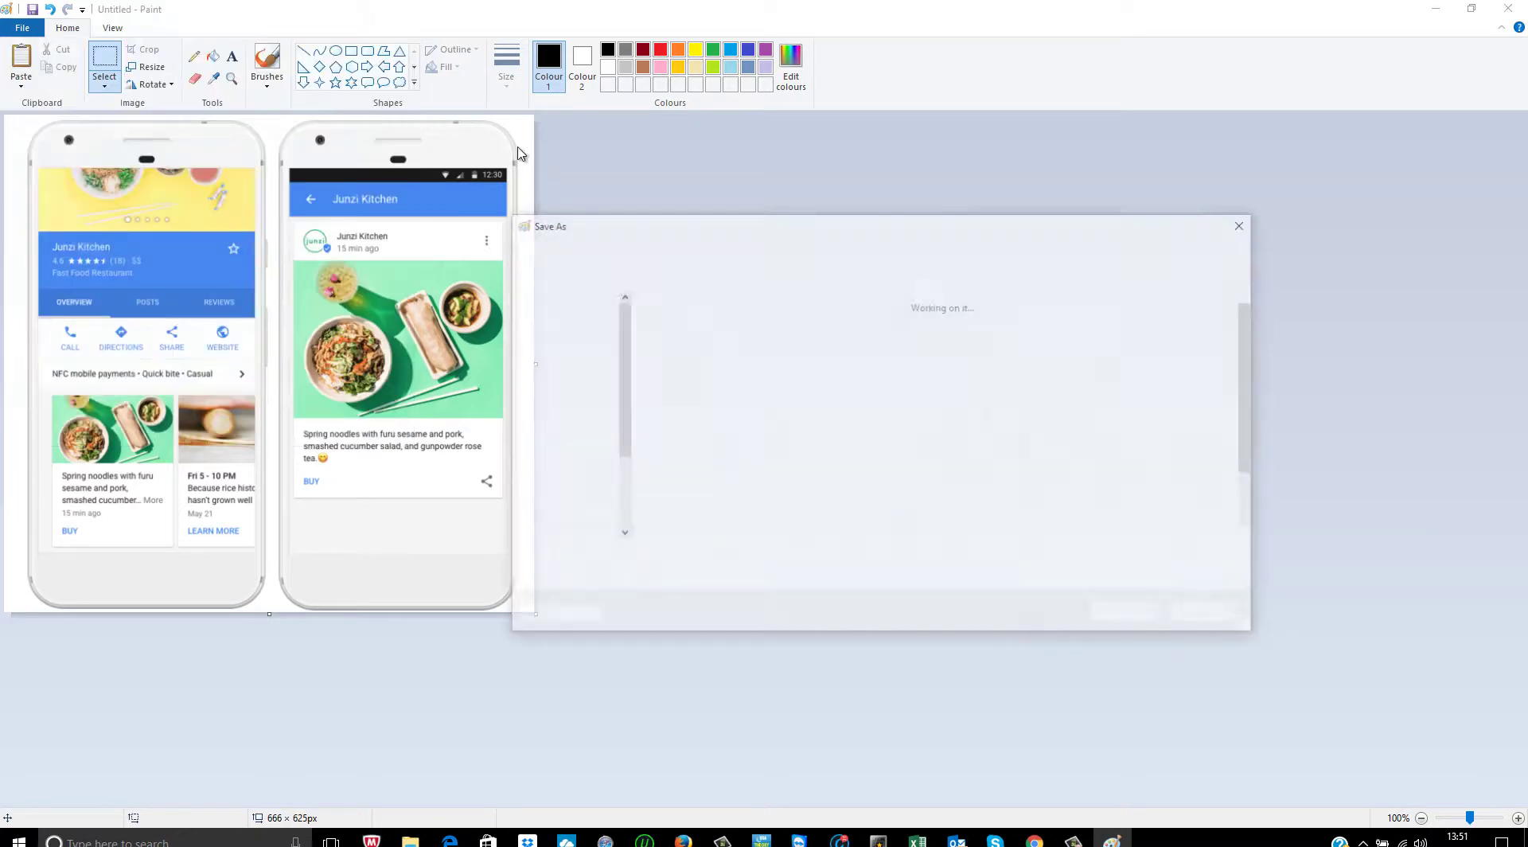
pyautogui.write('Google')
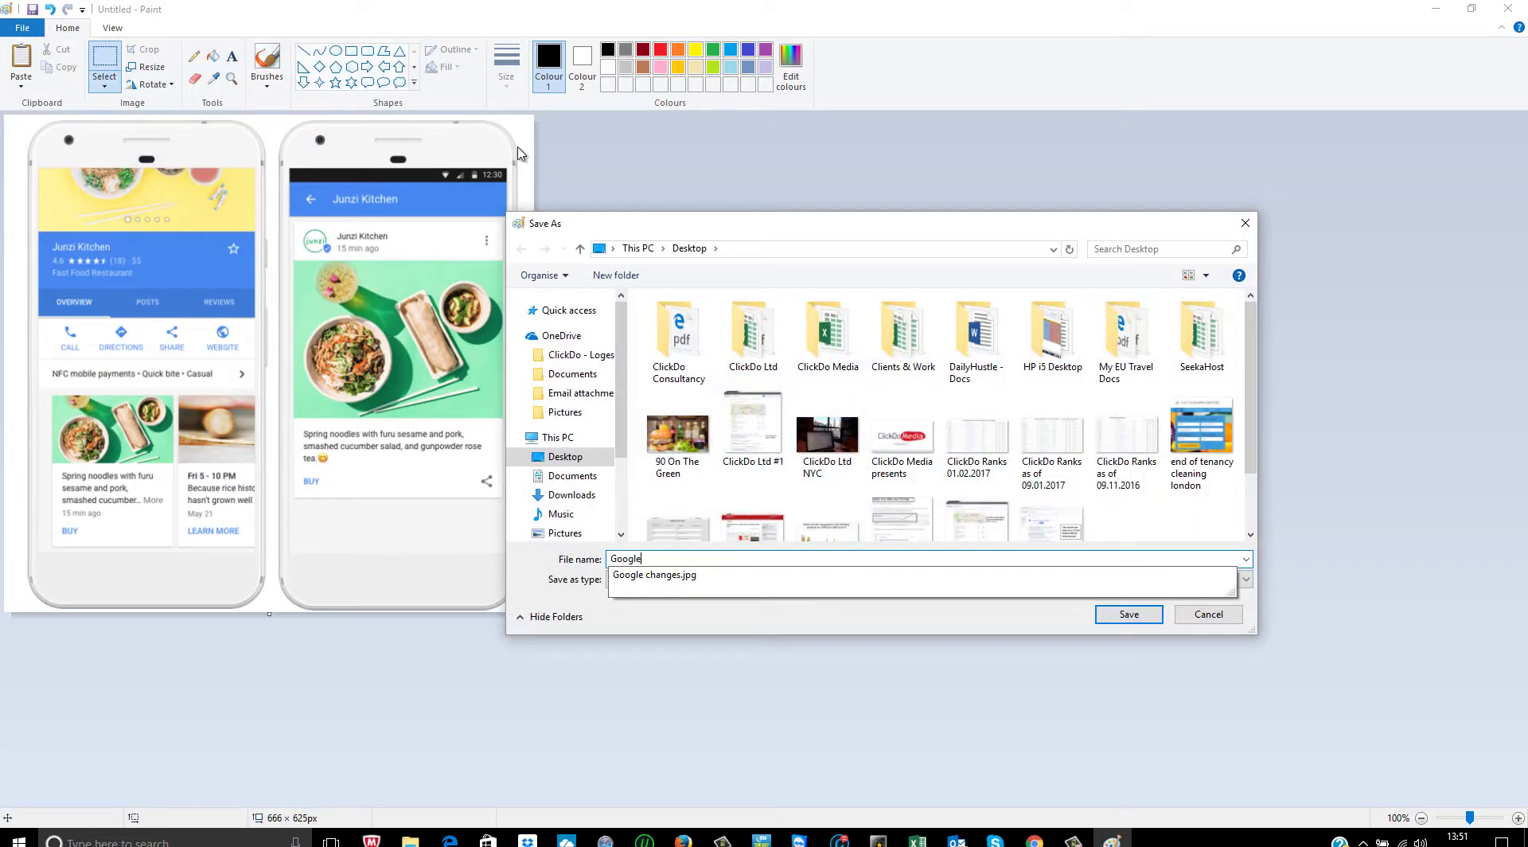
pyautogui.write(' my business ')
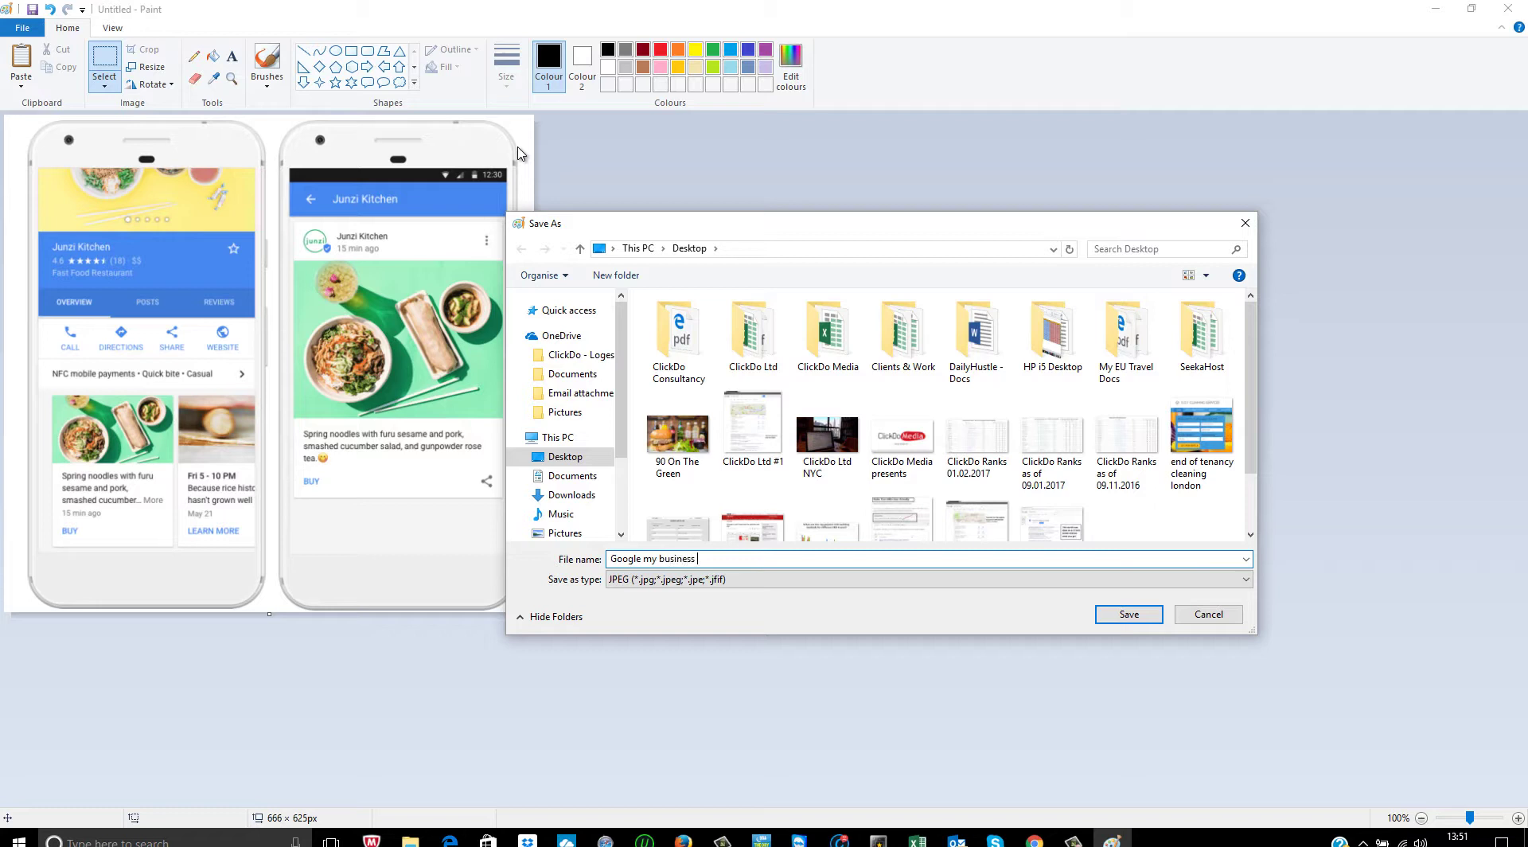
pyautogui.write('blogs posts')
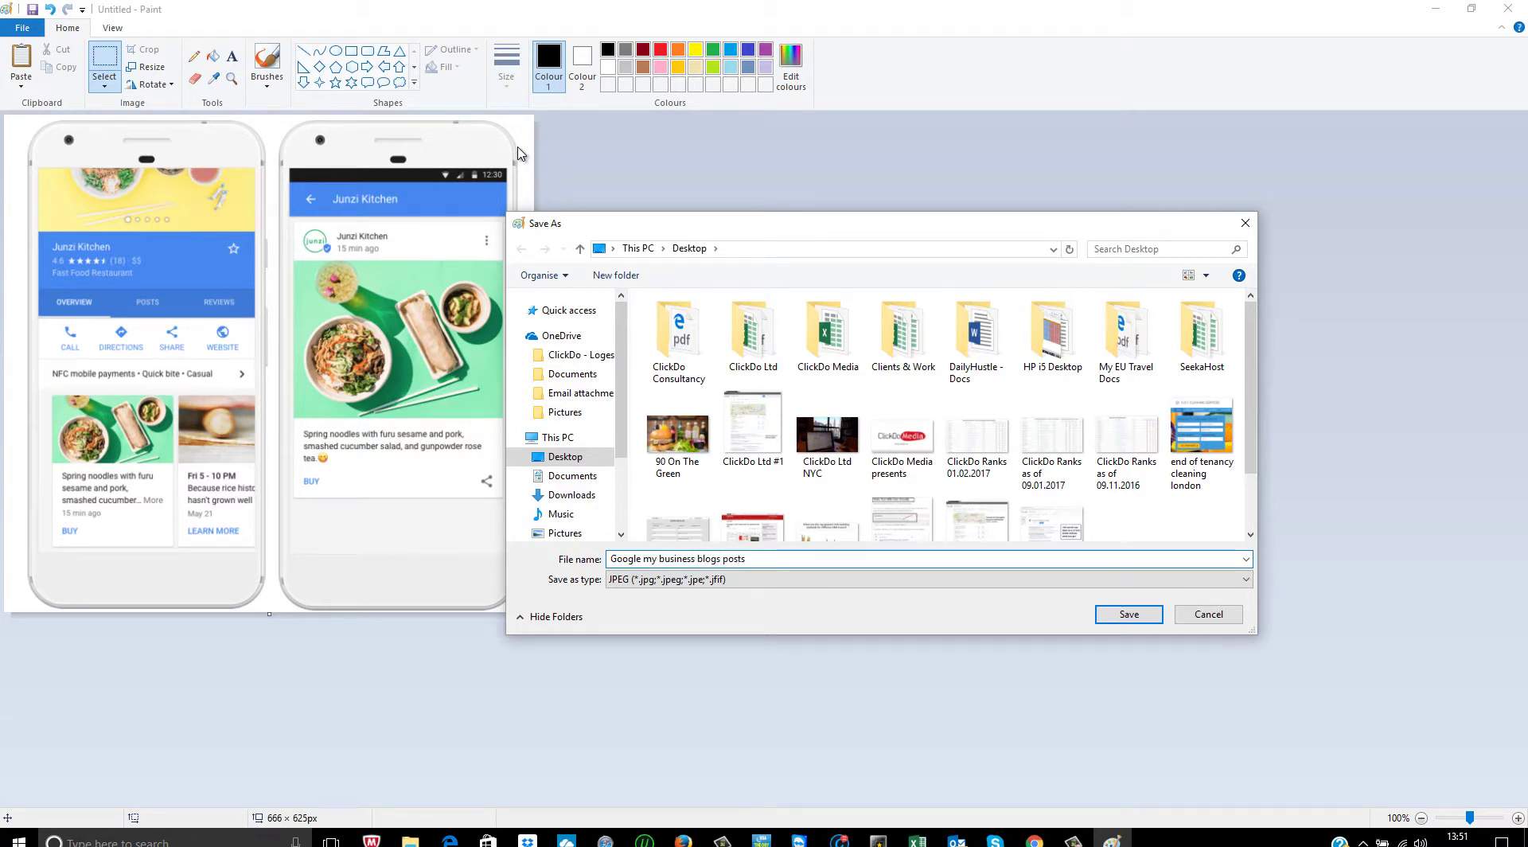
pyautogui.press('Return')
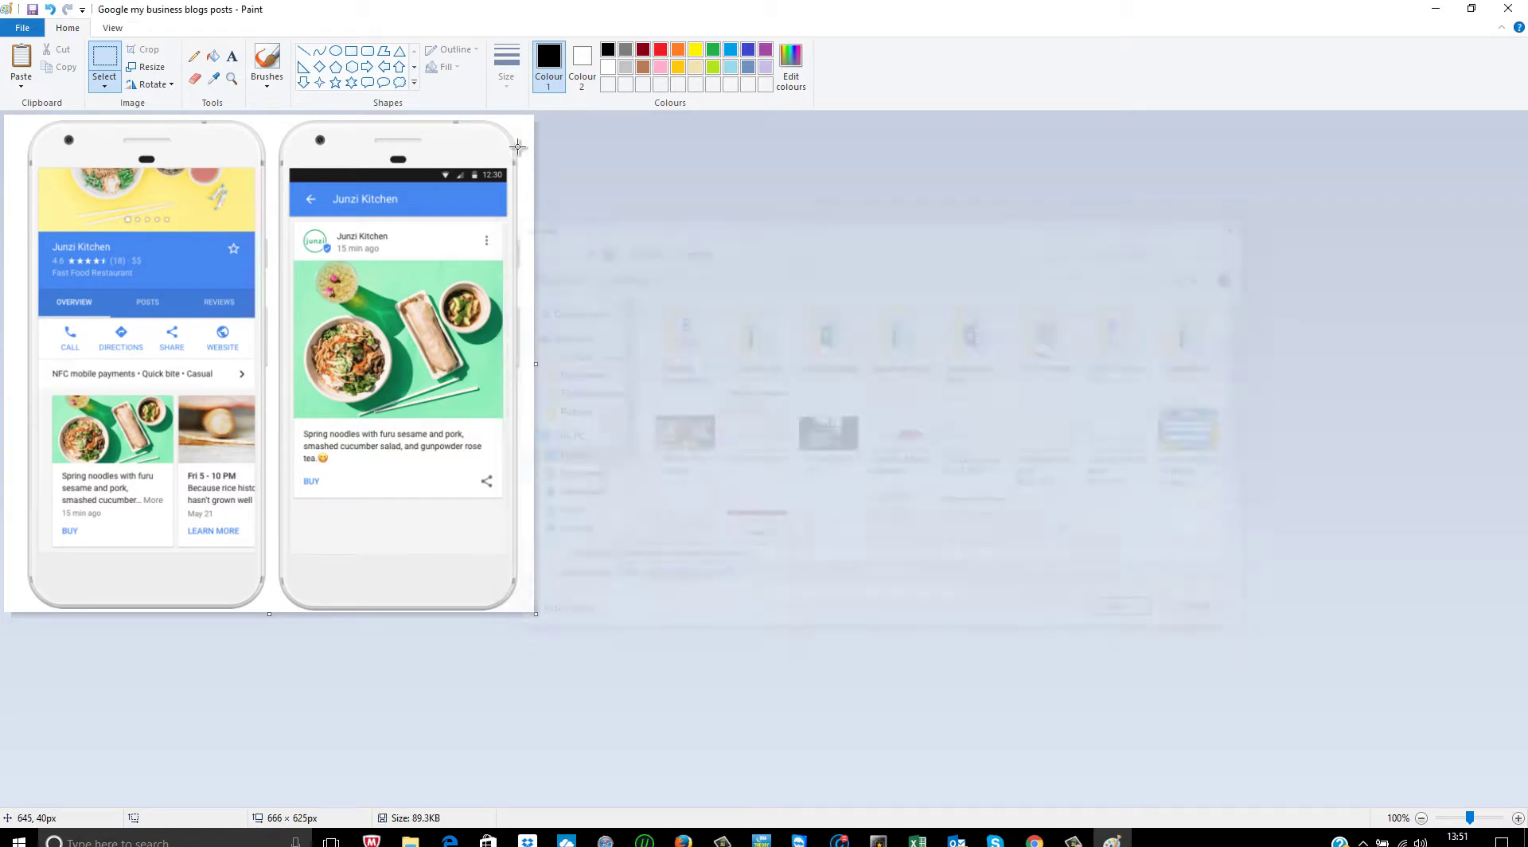
# - Close Paint and upload 'Google my business blogs posts.jpg' from the Desktop as the post's photo
pyautogui.click(1499, 10)
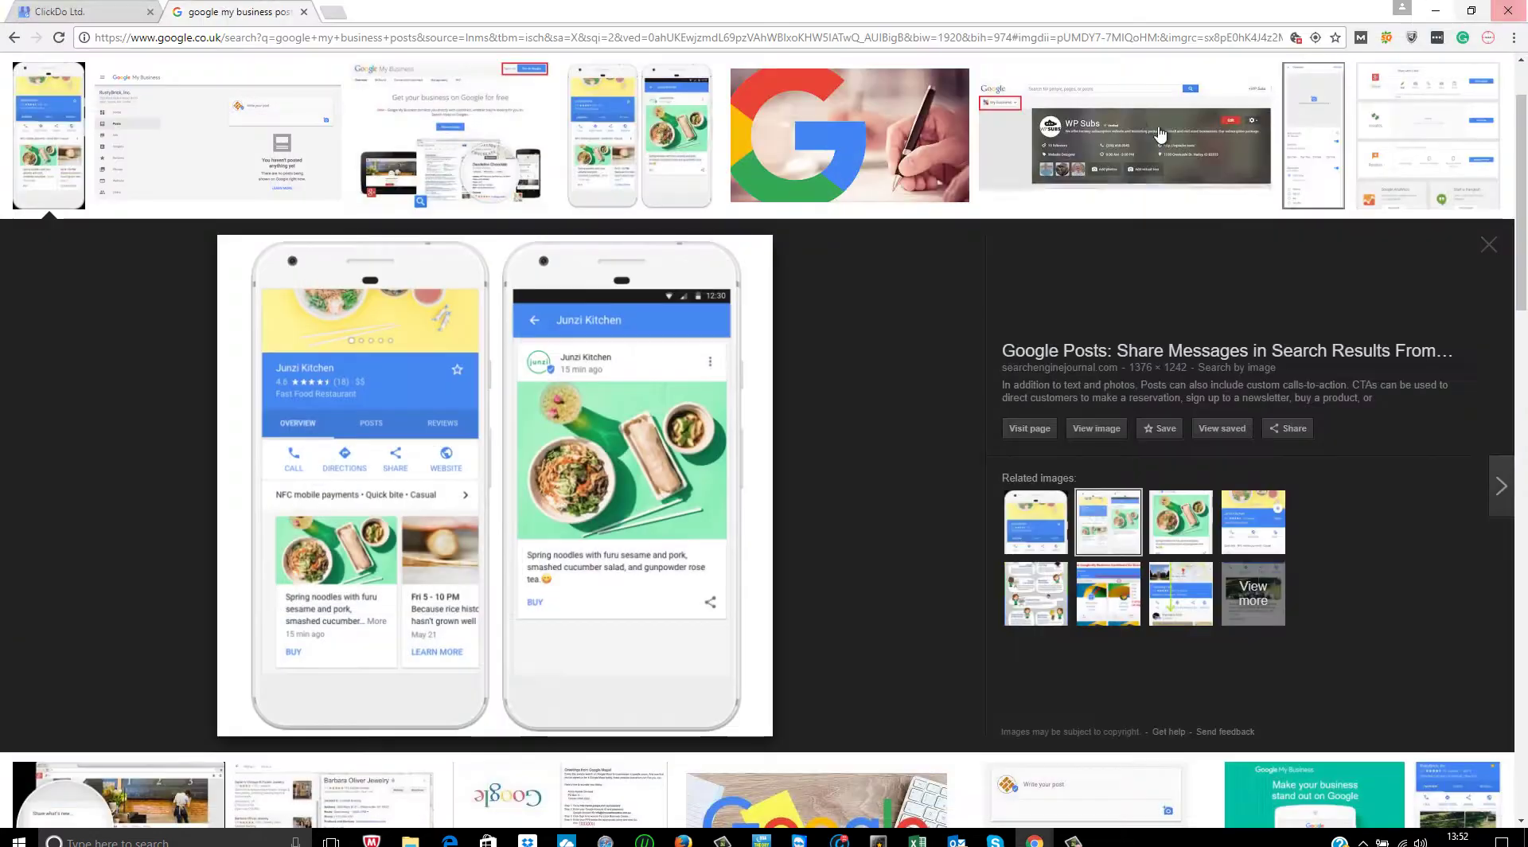
pyautogui.hotkey('ctrl', 'shift', 'Tab')
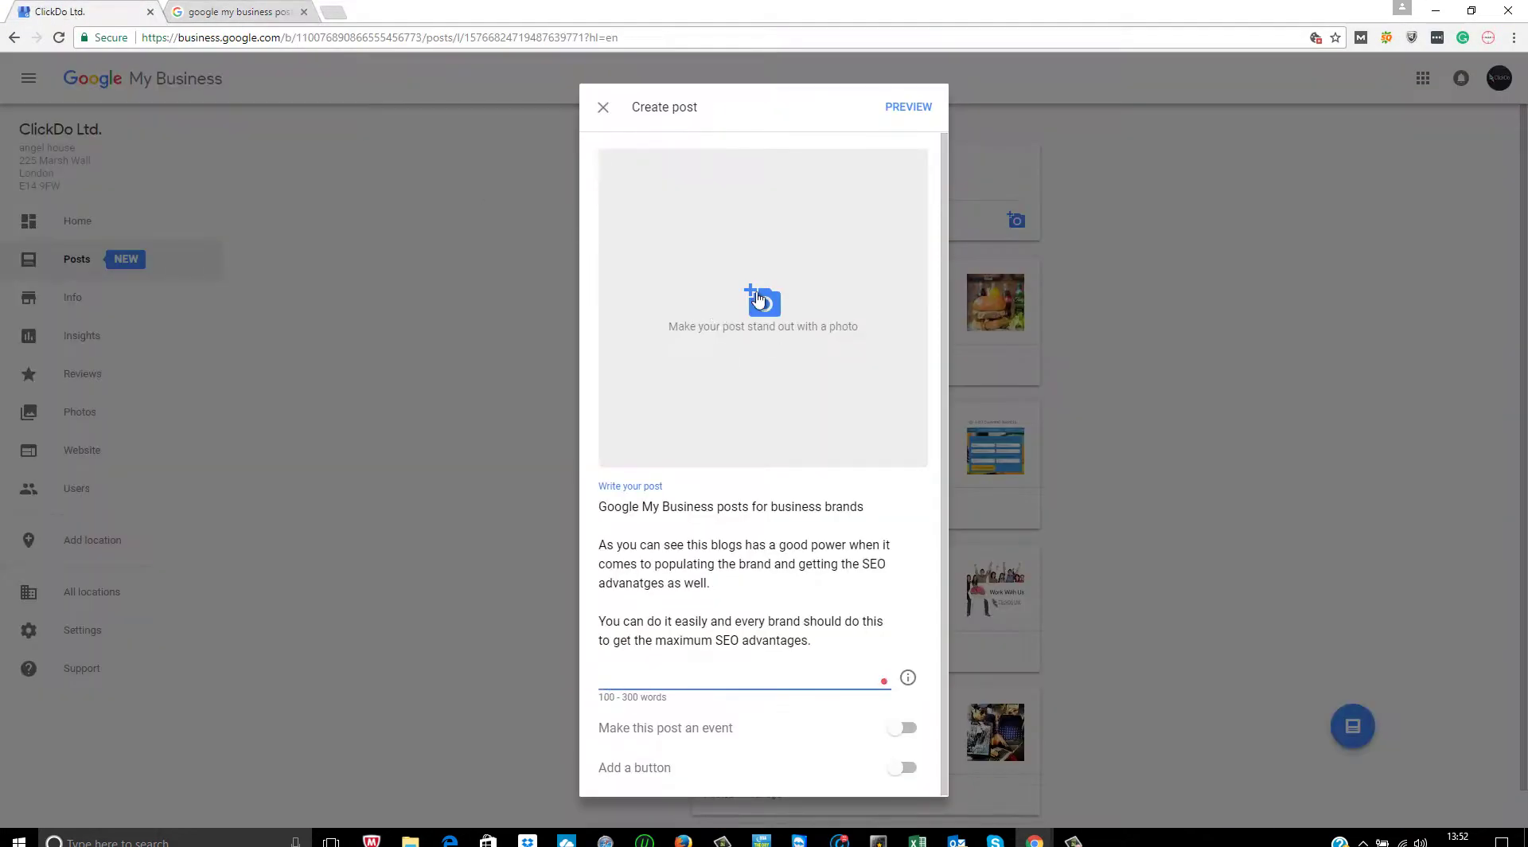
pyautogui.click(762, 301)
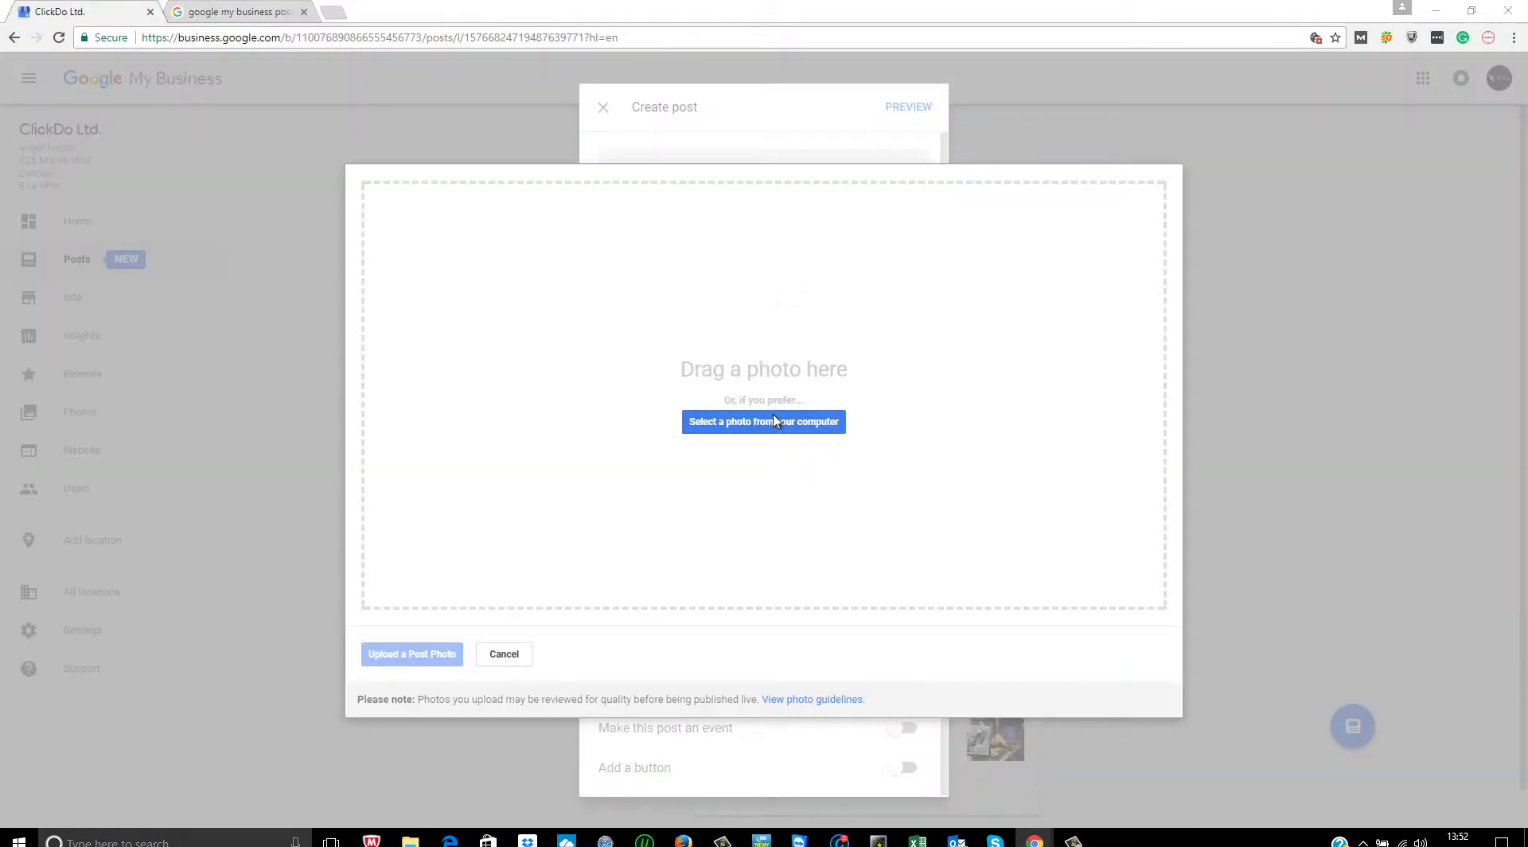
pyautogui.click(773, 421)
pyautogui.click(214, 530)
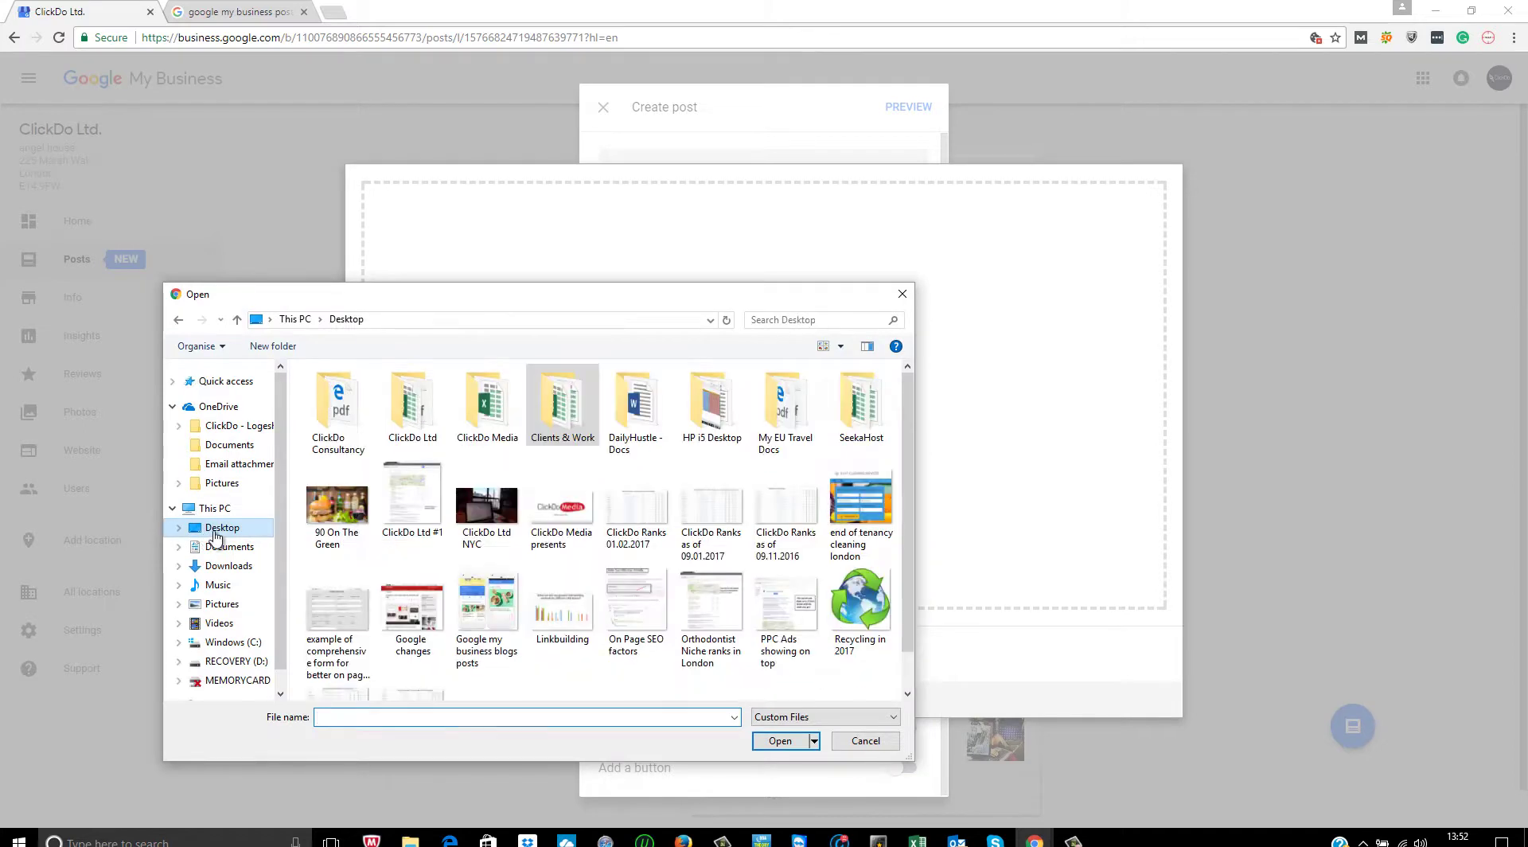
pyautogui.doubleClick(509, 613)
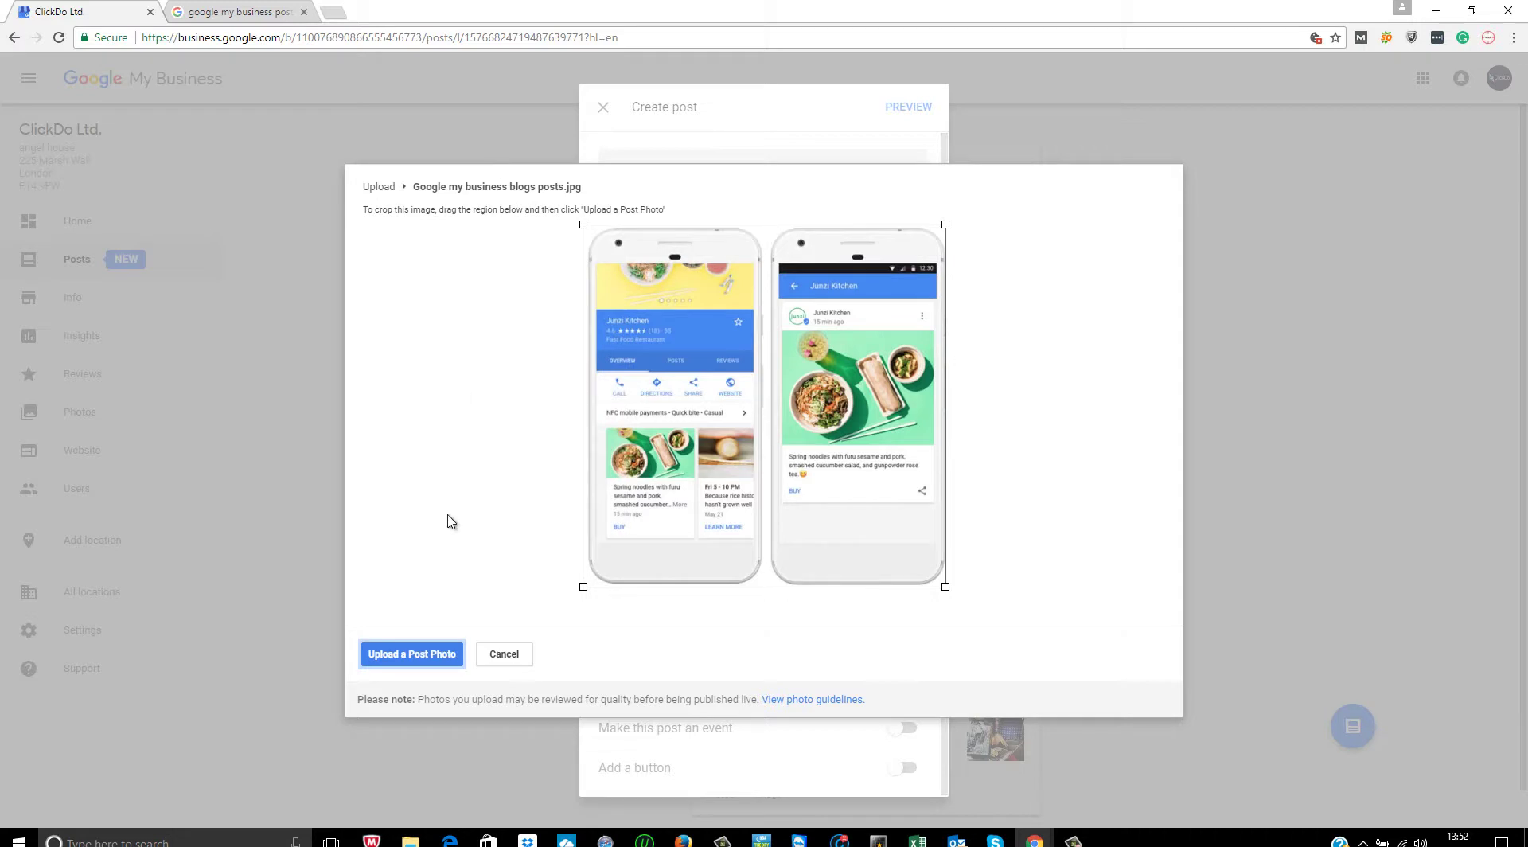
pyautogui.click(414, 650)
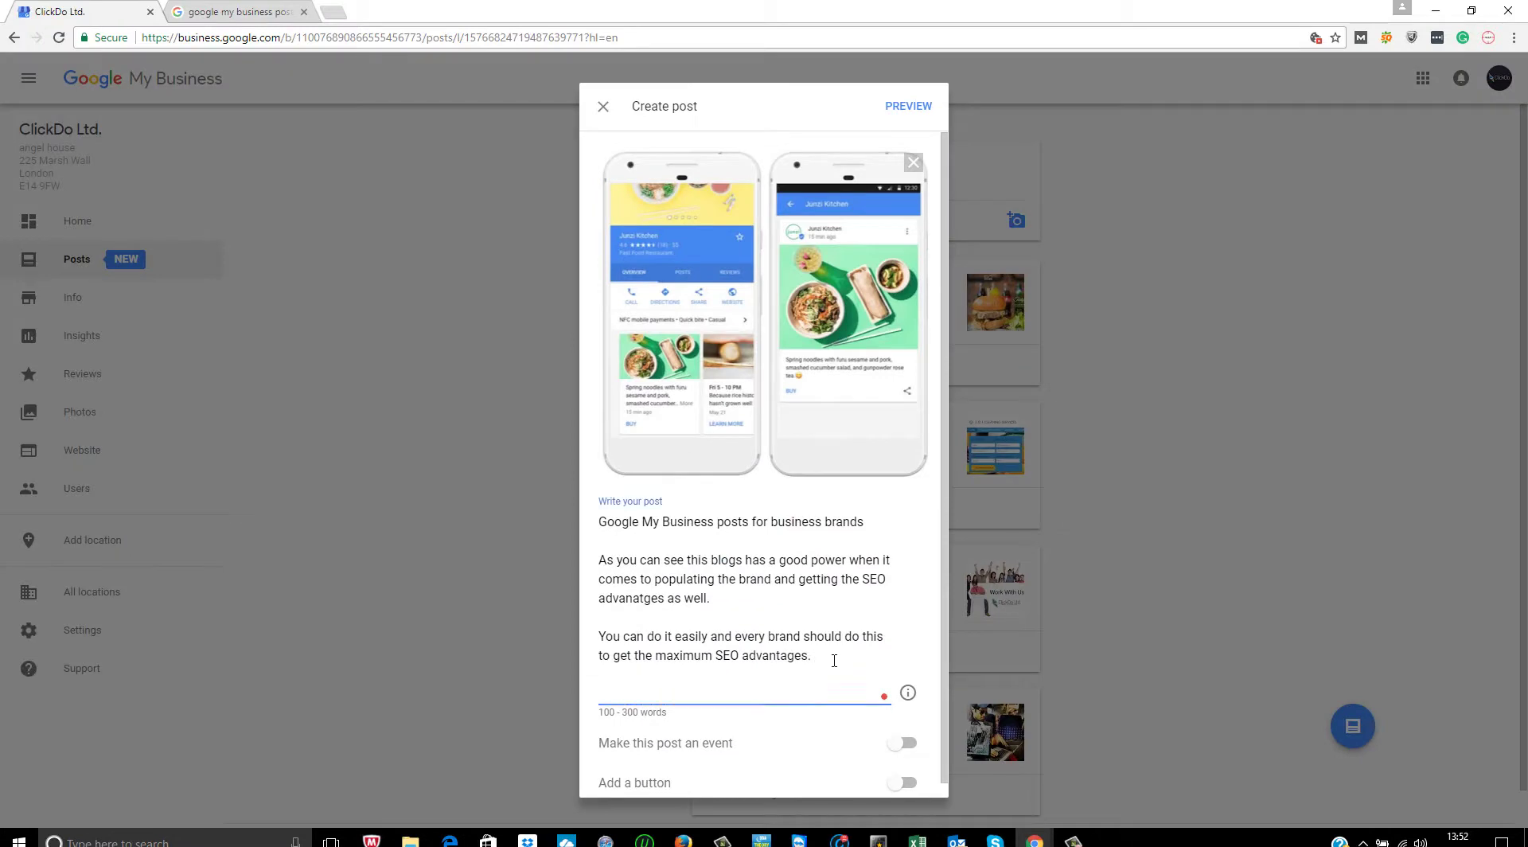
# - Add a paragraph noting the posts appear nicely when searching 'ClickDo' on Google, giving SEO advantages
pyautogui.press('Return')
pyautogui.press('Return')
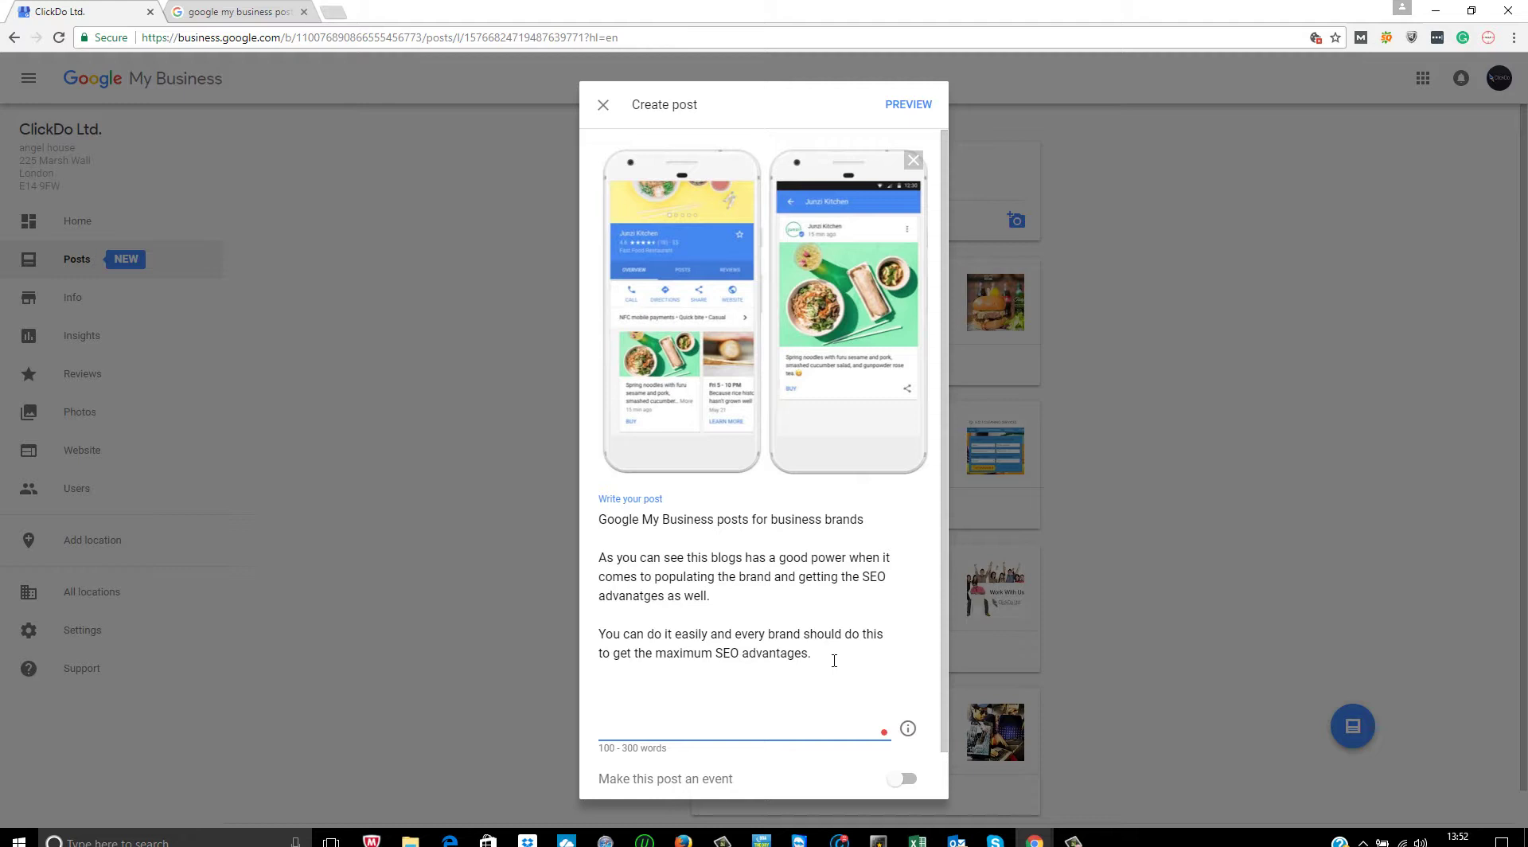
pyautogui.write('As you can see by searching for "Cl')
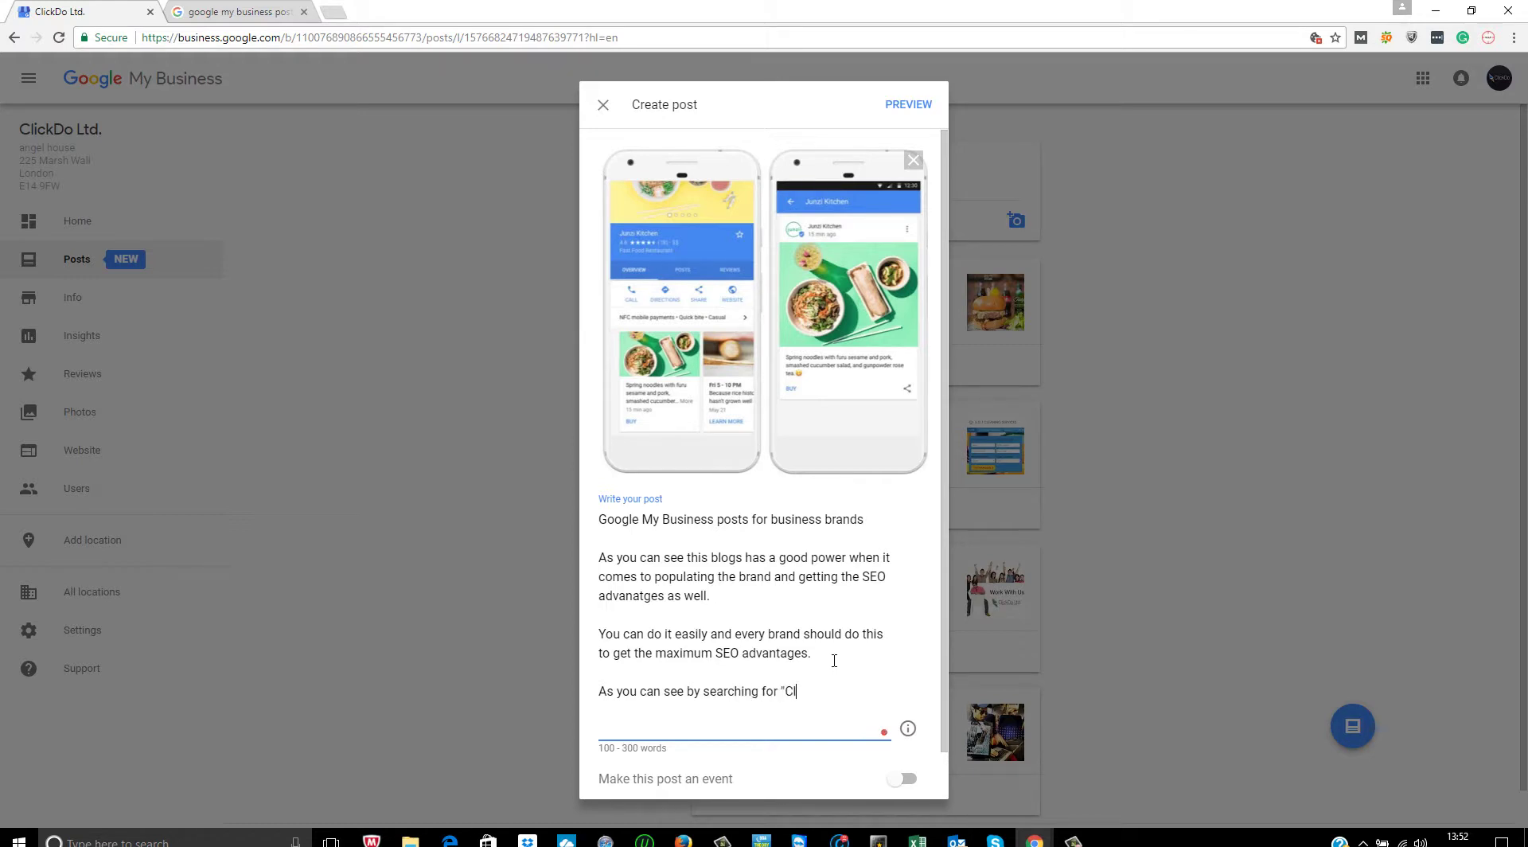
pyautogui.write('ickDo" on Google')
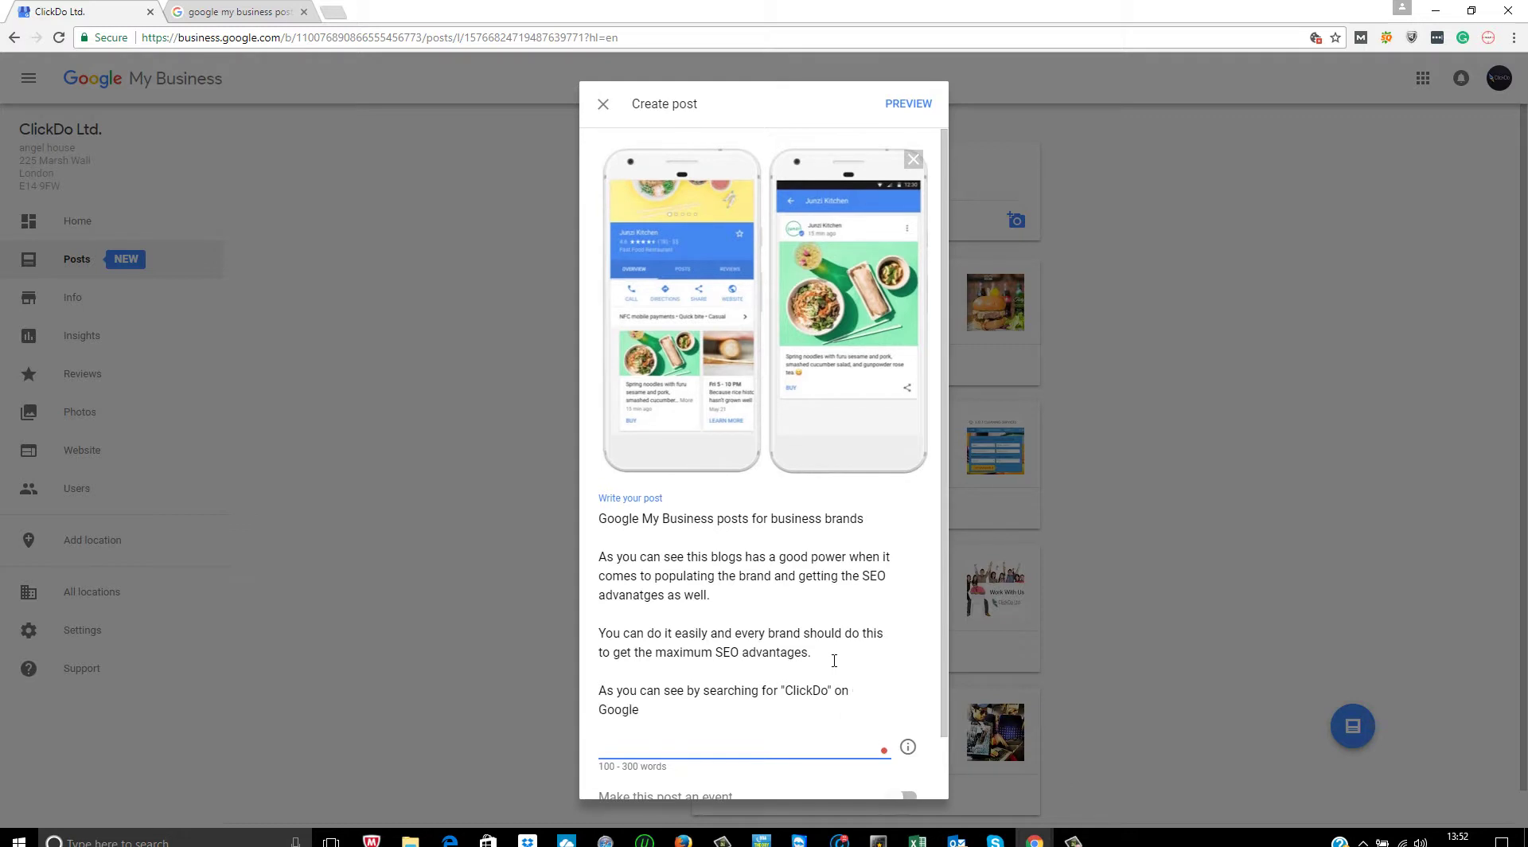
pyautogui.write(', the posts appears nicely. And ')
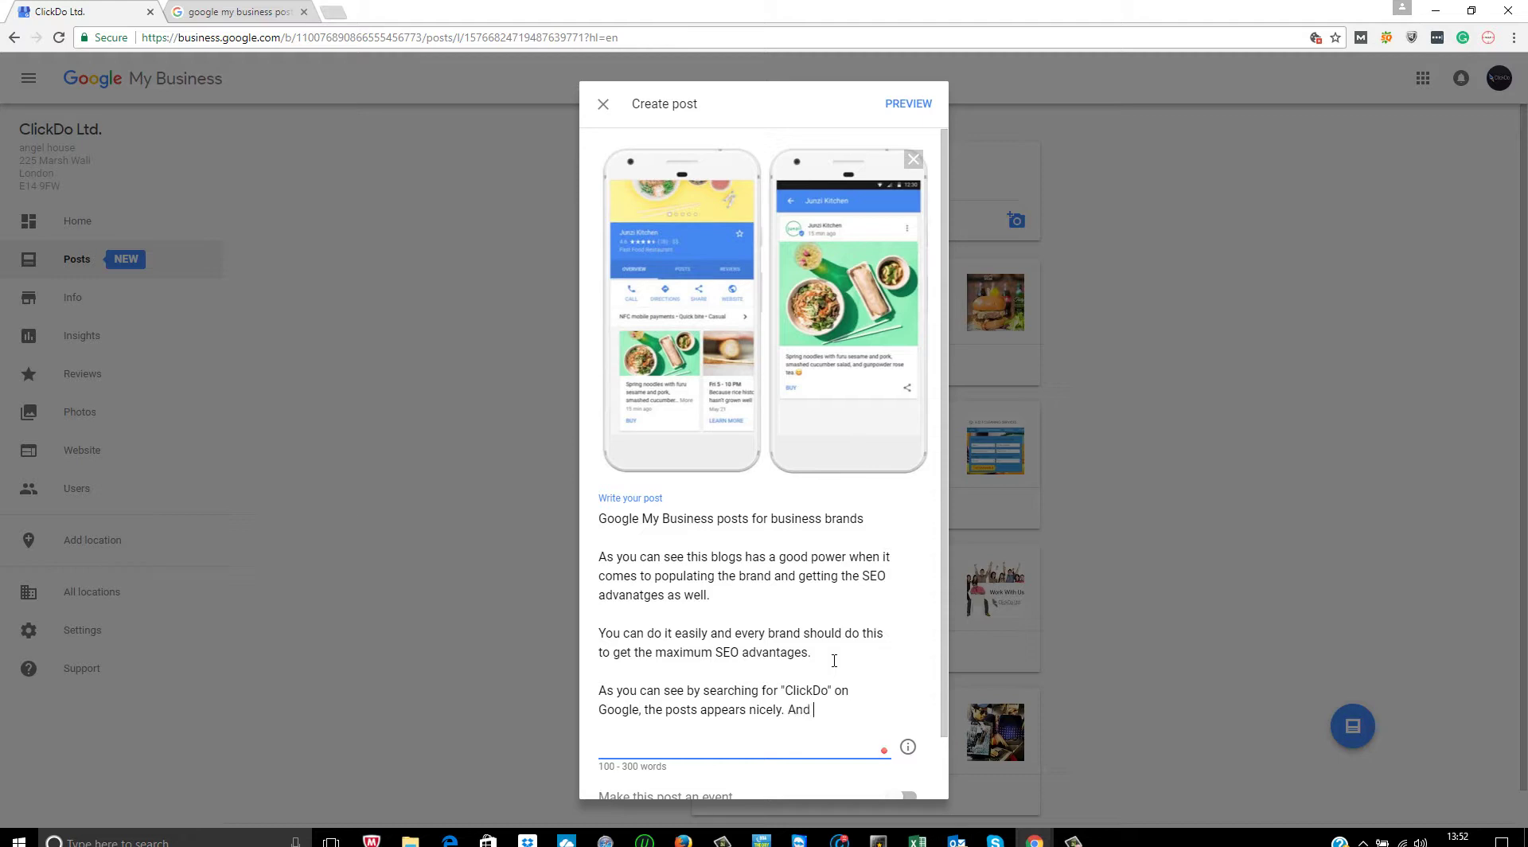
pyautogui.write("it's very ear")
pyautogui.press('BackSpace')
pyautogui.write('sy to do a')
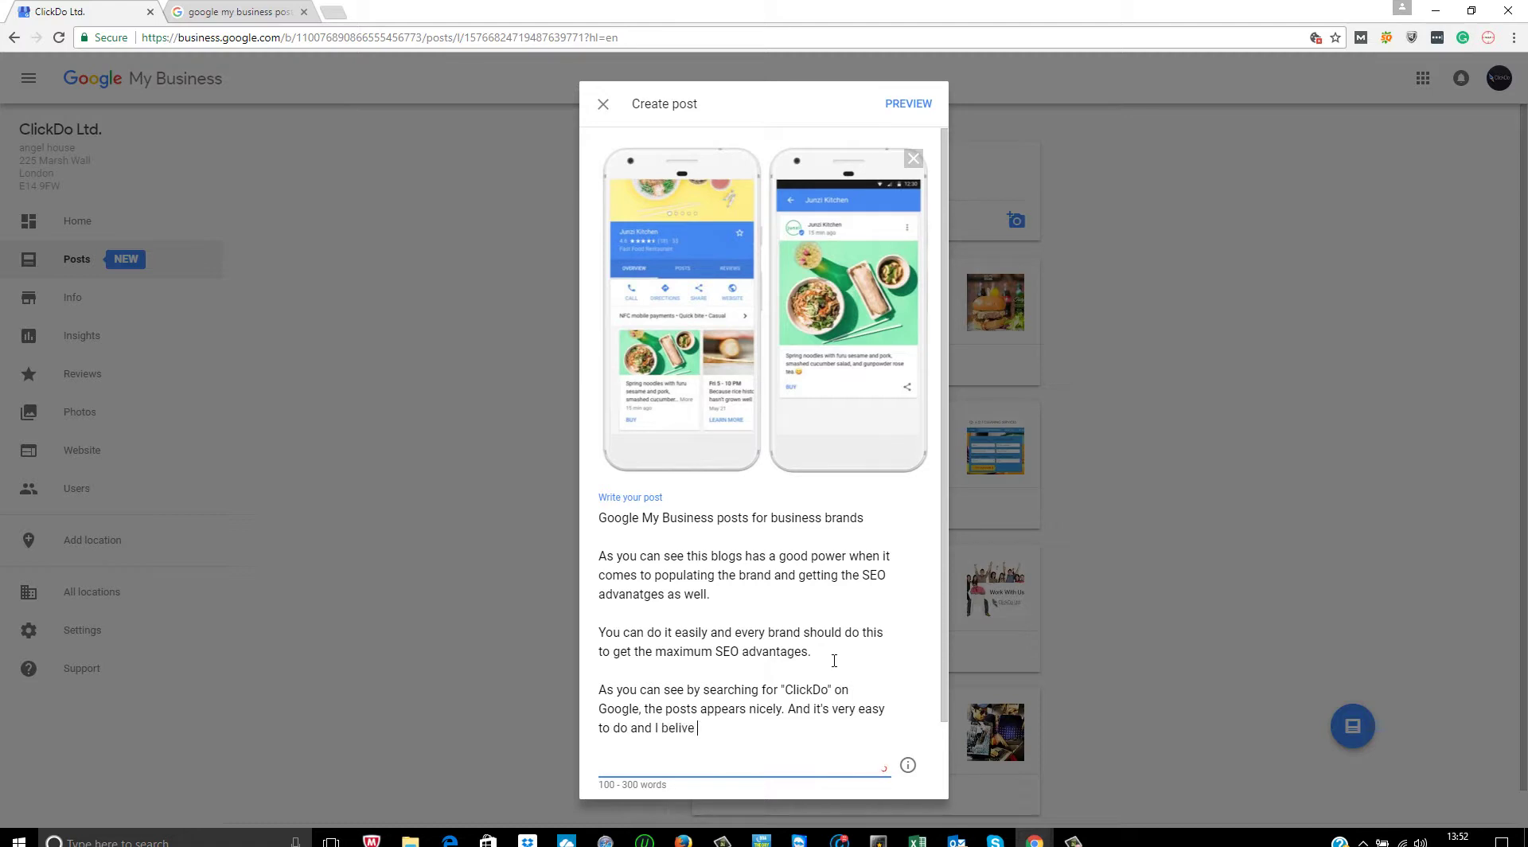
pyautogui.write('nd I believe this give some good seo advantgaes fo')
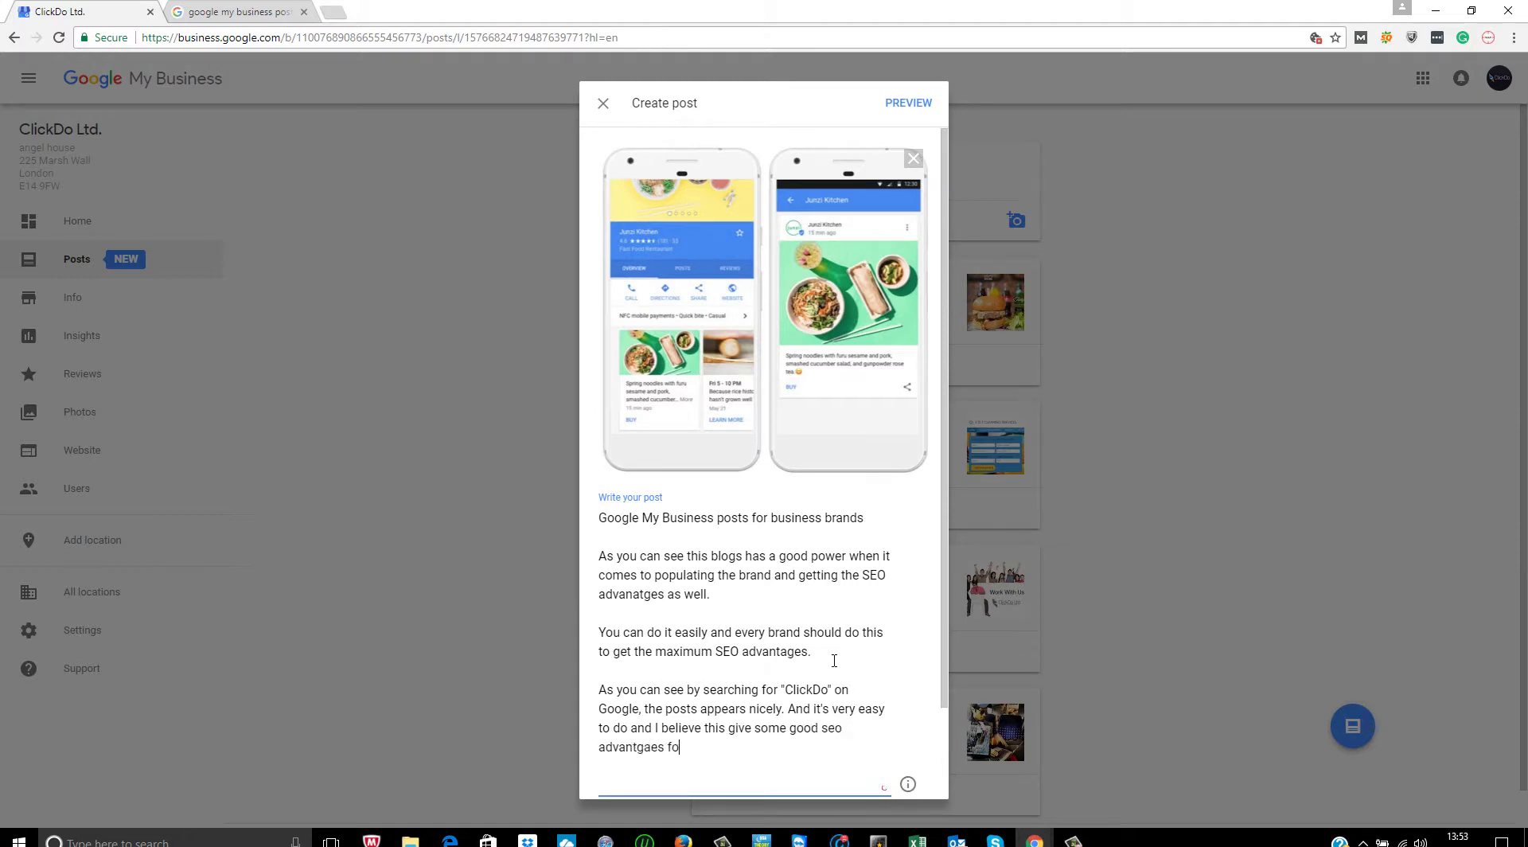
pyautogui.press('BackSpace')
pyautogui.press('BackSpace')
pyautogui.press('BackSpace')
pyautogui.write('ages.')
# - Add a paragraph about the call-to-action button below, fixing the 'teh' typo
pyautogui.press('Return')
pyautogui.press('Return')
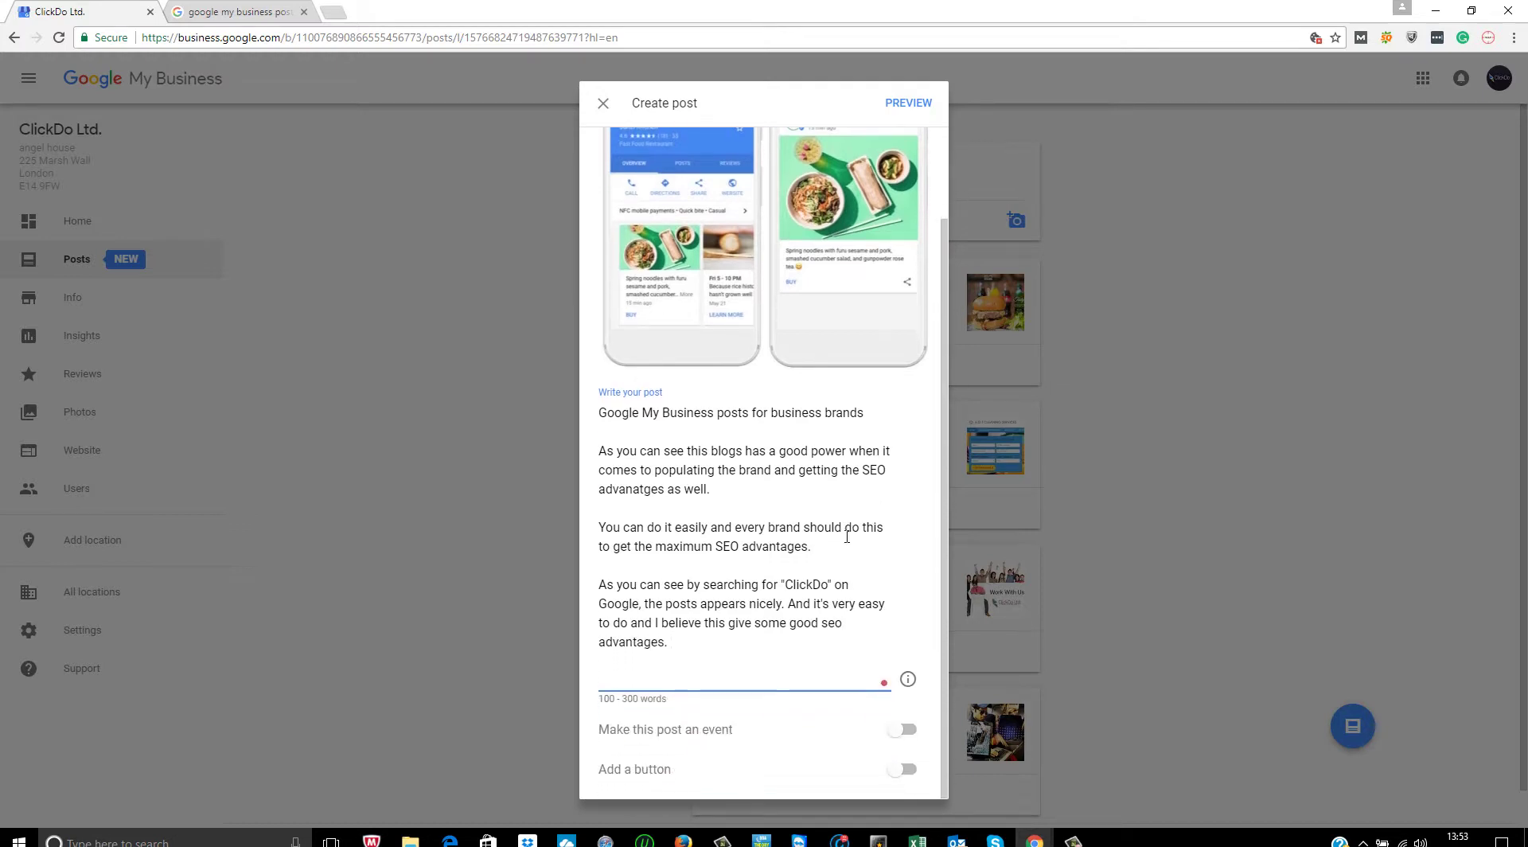
pyautogui.write('And')
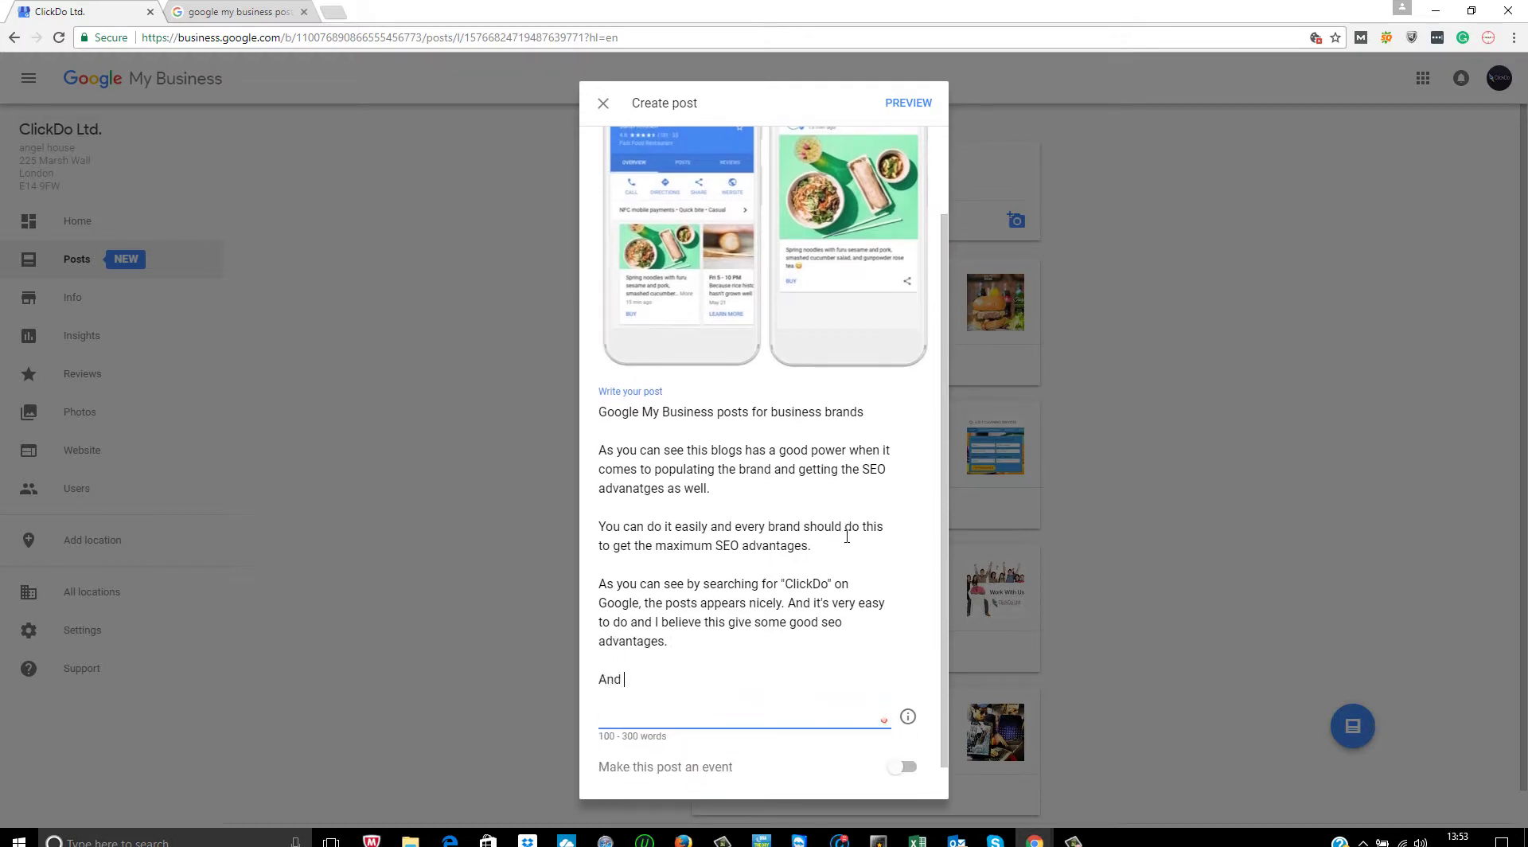
pyautogui.write(' furtehr more')
pyautogui.write('more you ca')
pyautogui.write('n give a ')
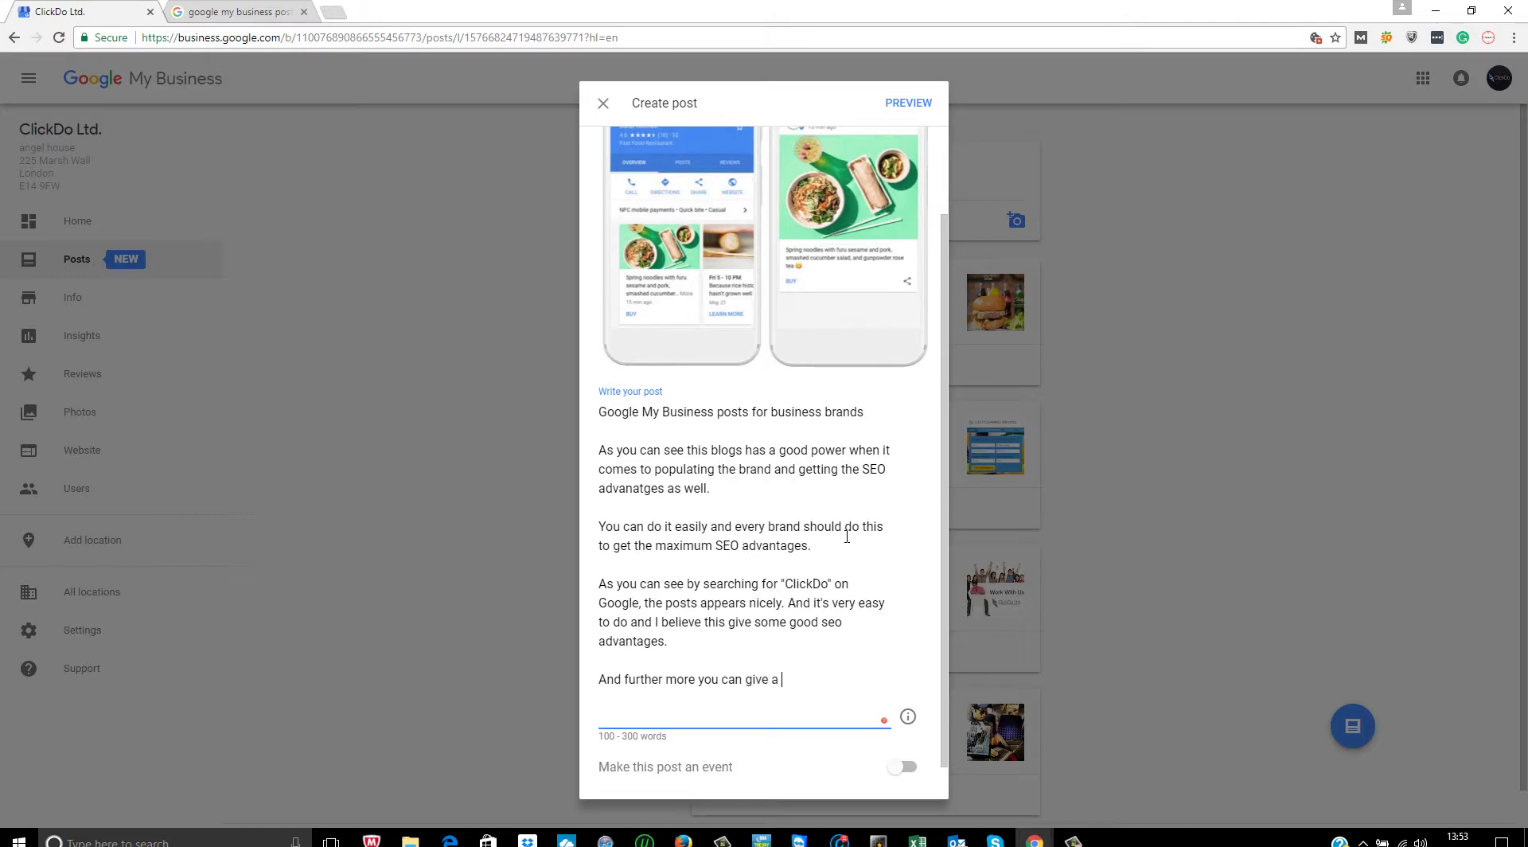
pyautogui.write('call to action button ')
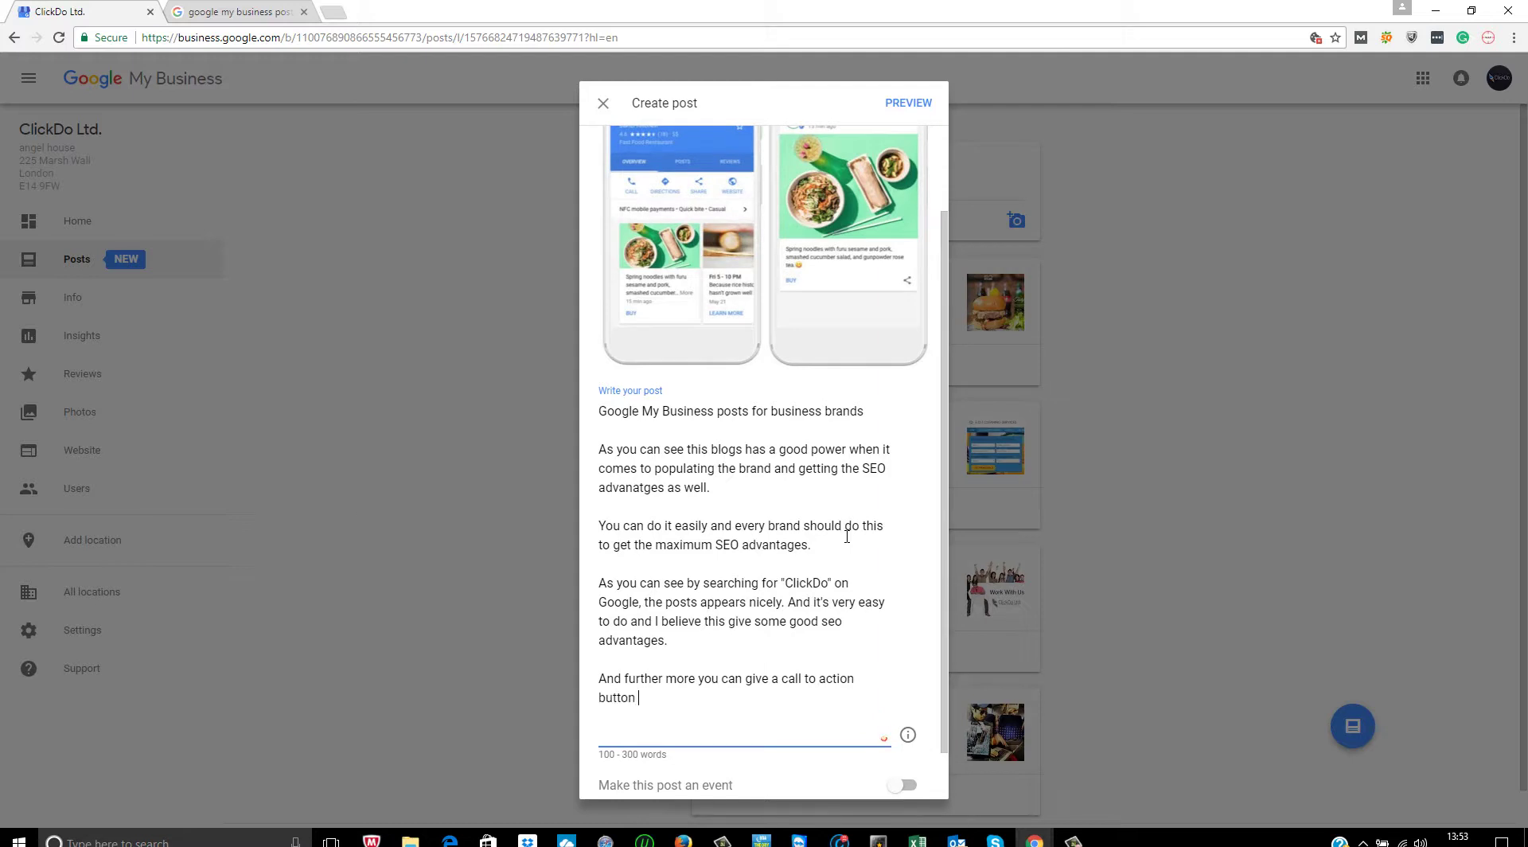
pyautogui.write('on teh below')
pyautogui.click(668, 697)
pyautogui.press('BackSpace')
pyautogui.write('elow which is great')
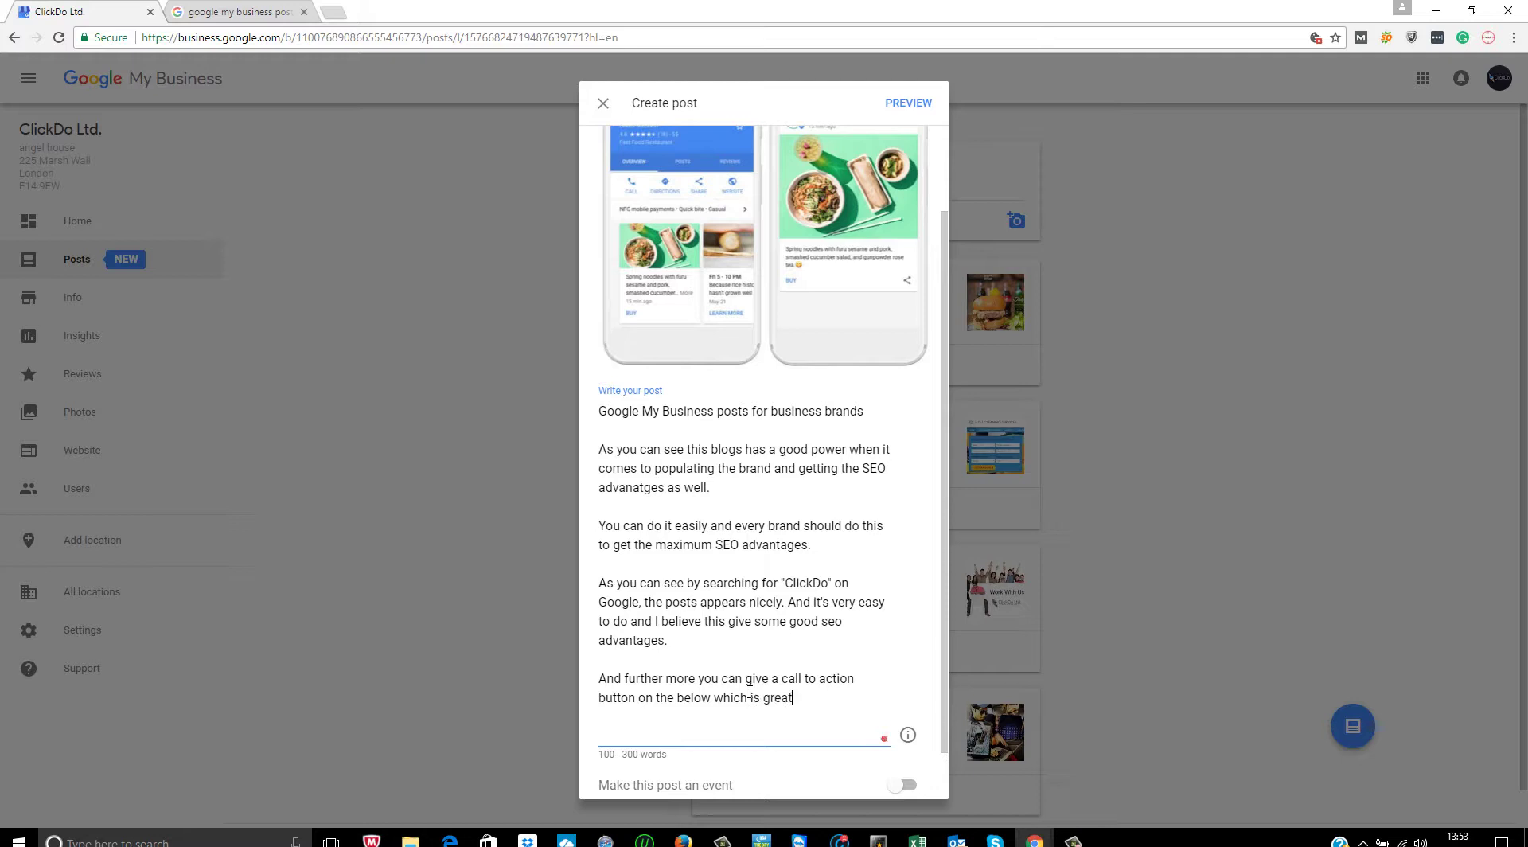
pyautogui.write('.')
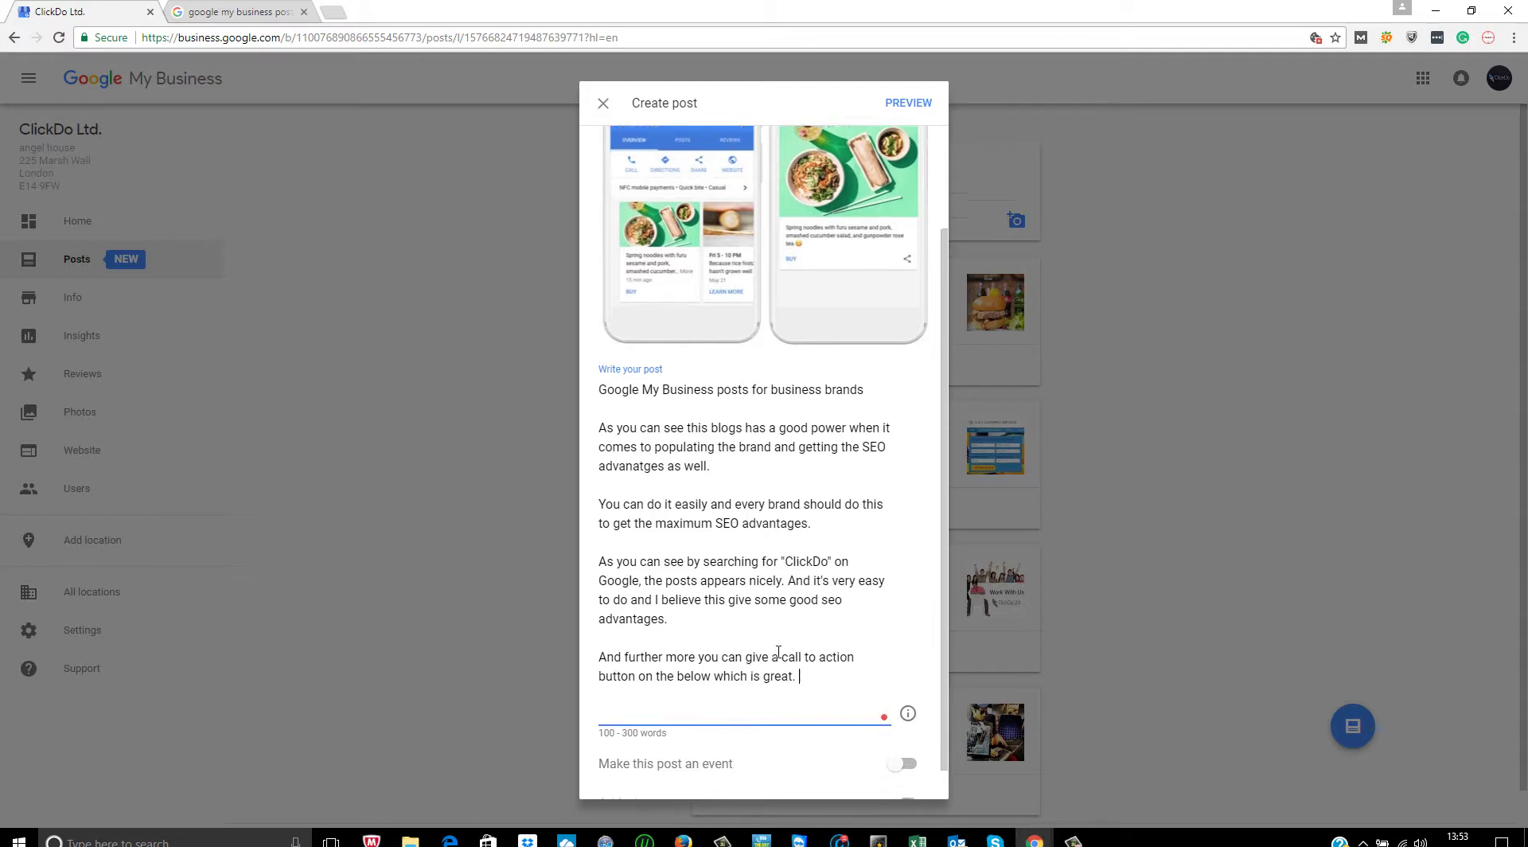
# - Turn on Add a button with Learn more selected
pyautogui.scroll(-1, 776, 661)
pyautogui.click(911, 776)
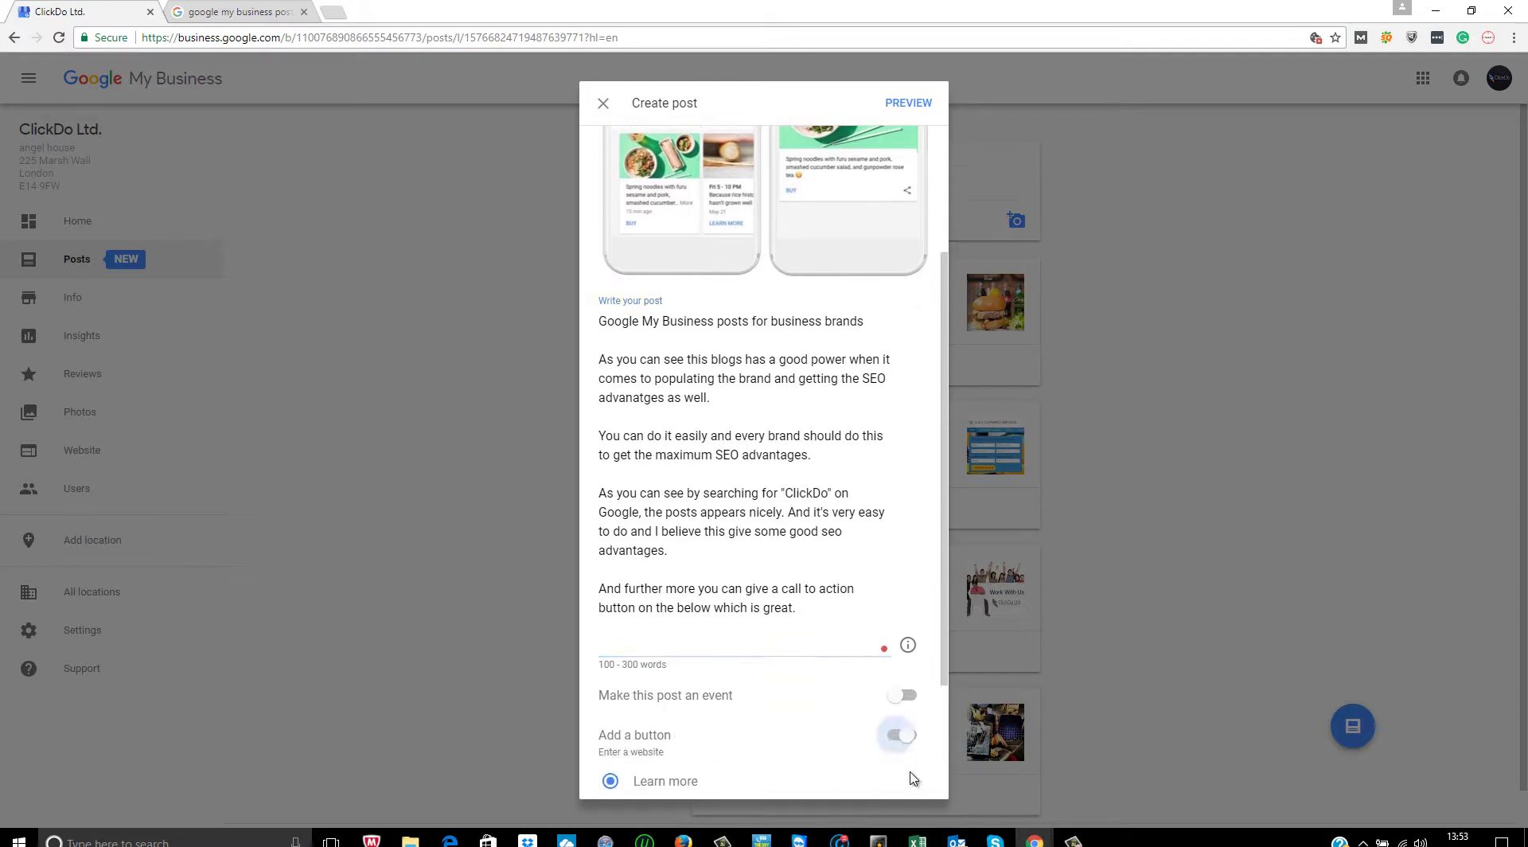
pyautogui.scroll(-3, 911, 717)
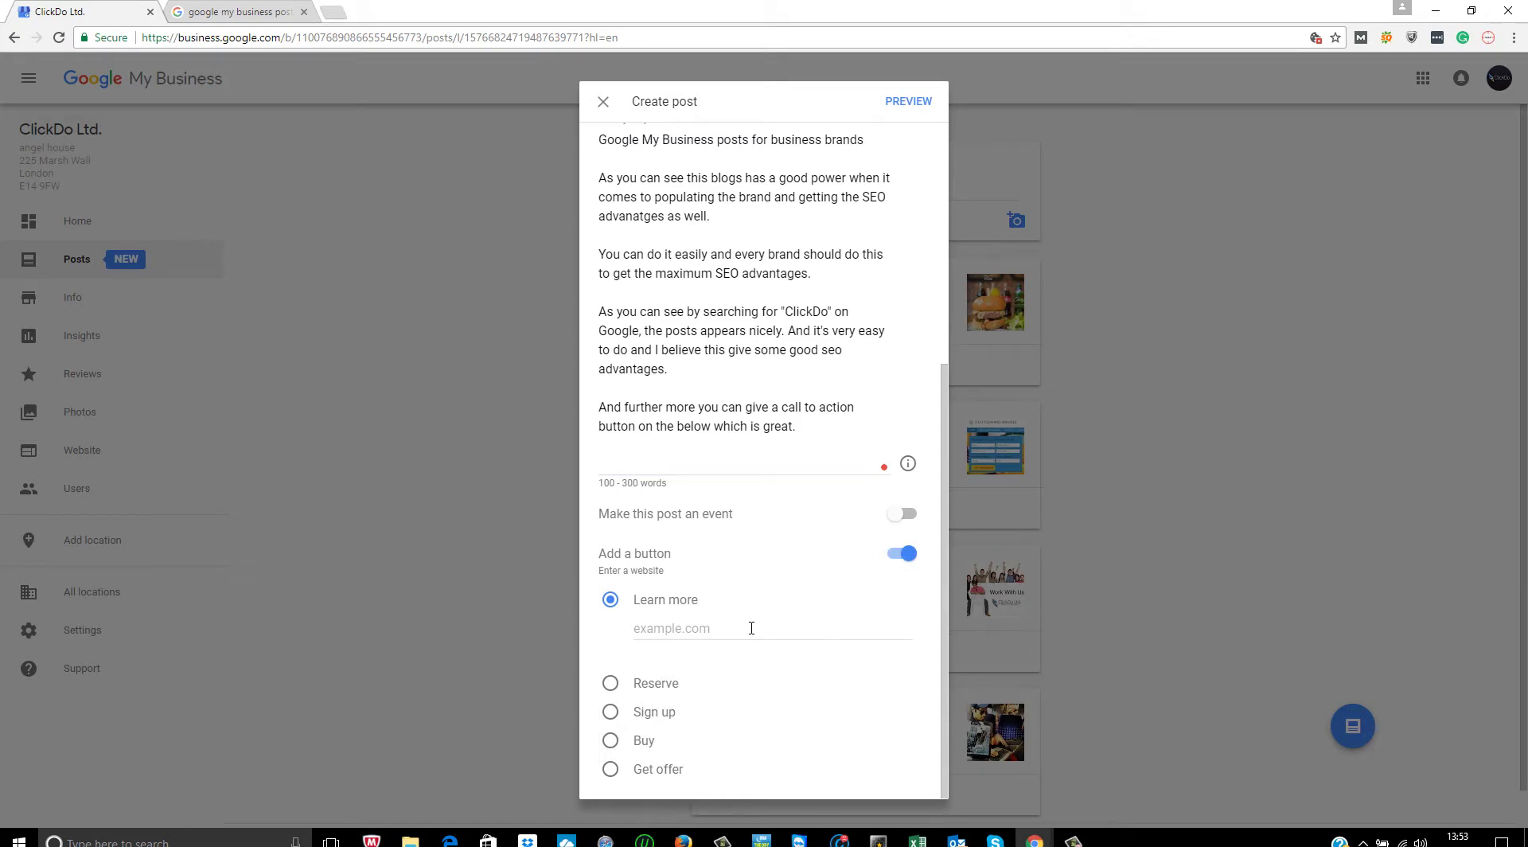
# - Point the Learn more button to the 'Create a post on Google' help page URL
pyautogui.click(260, 13)
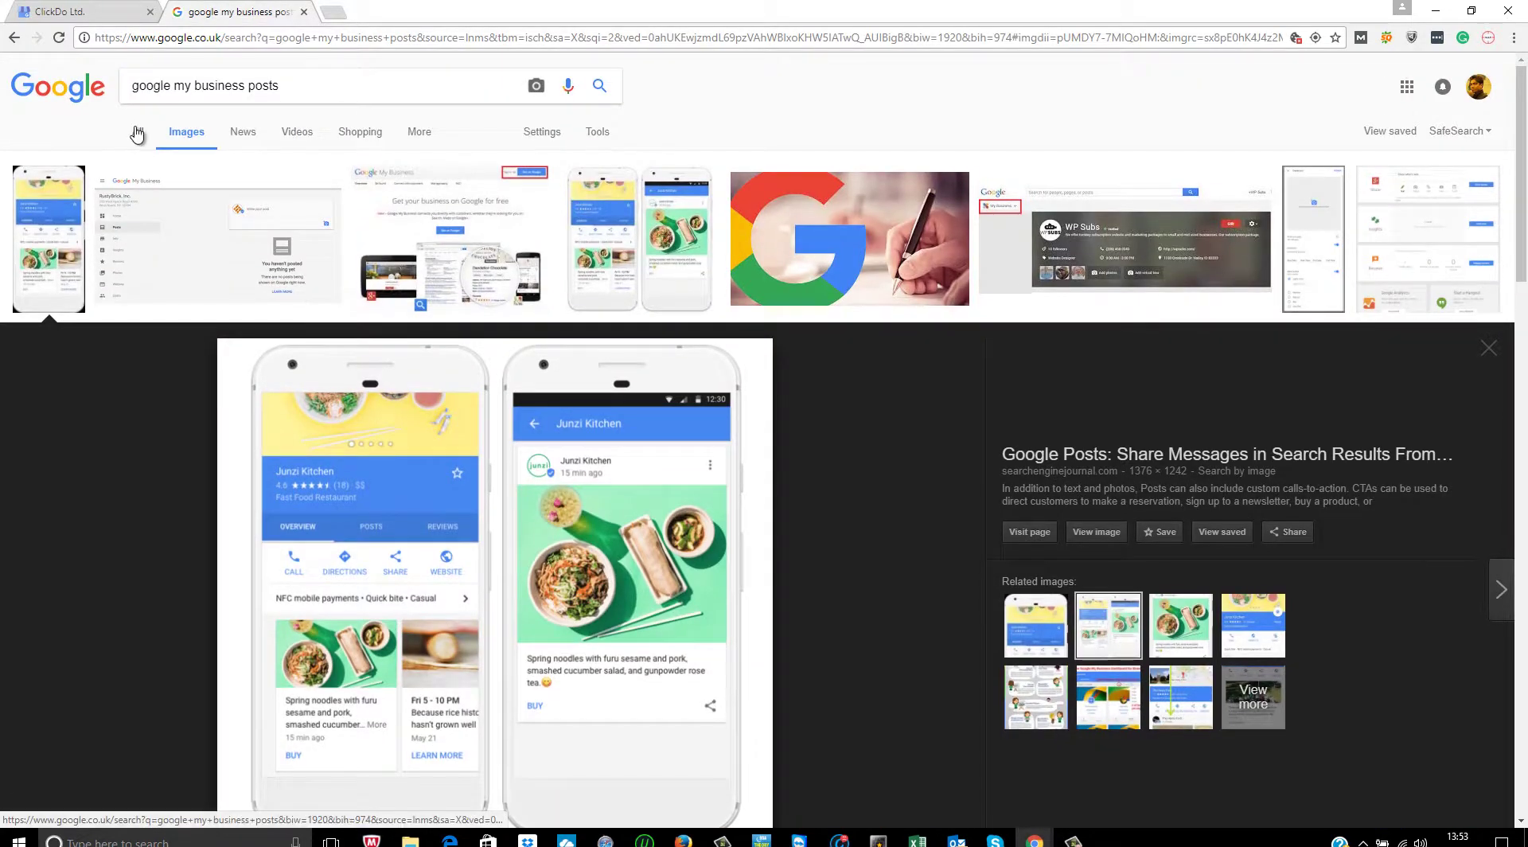
pyautogui.click(138, 132)
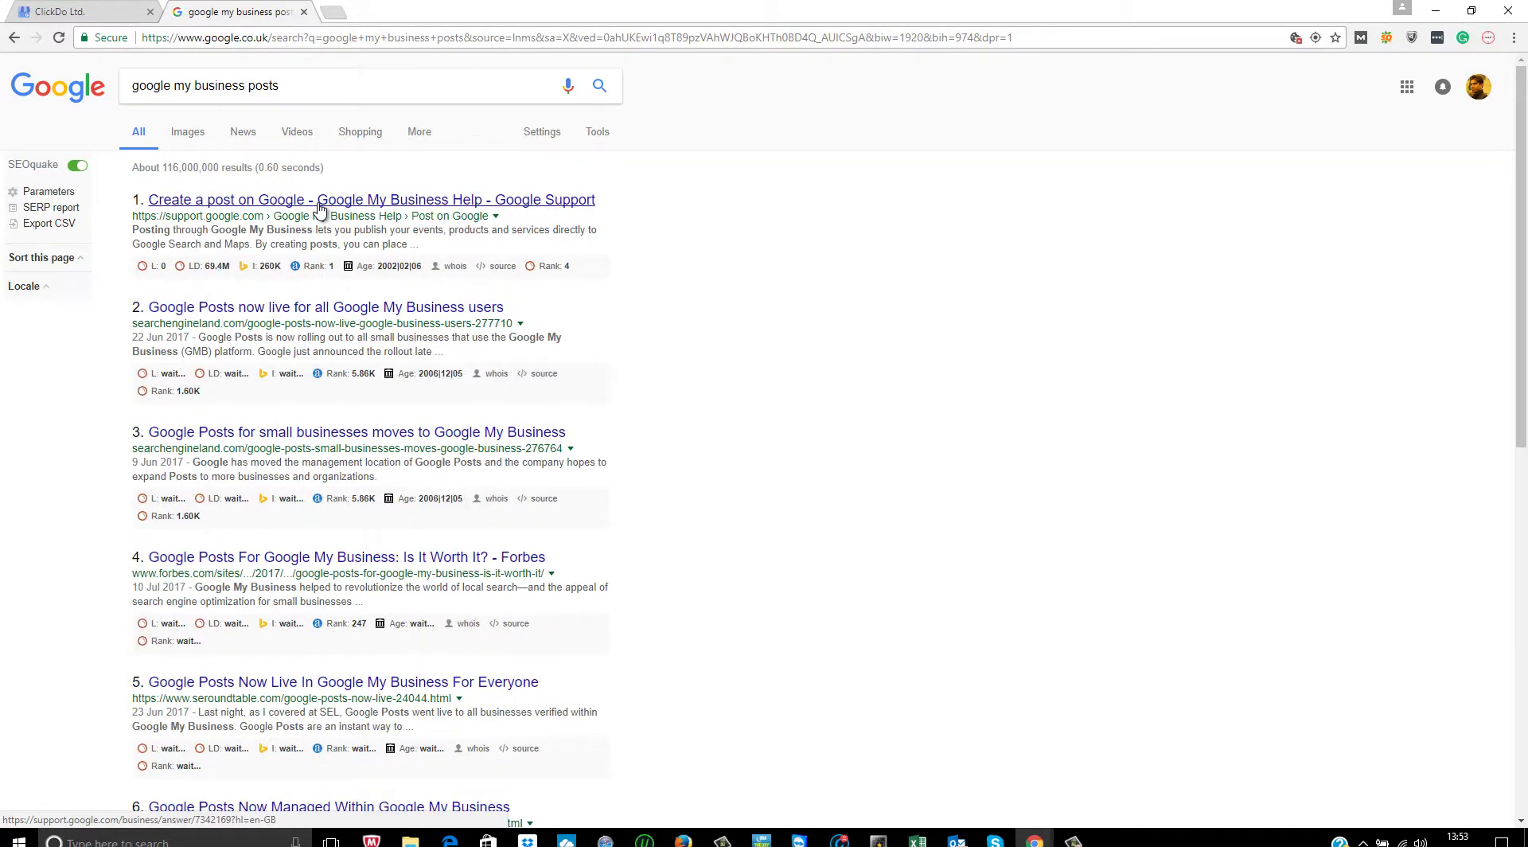
pyautogui.click(319, 205)
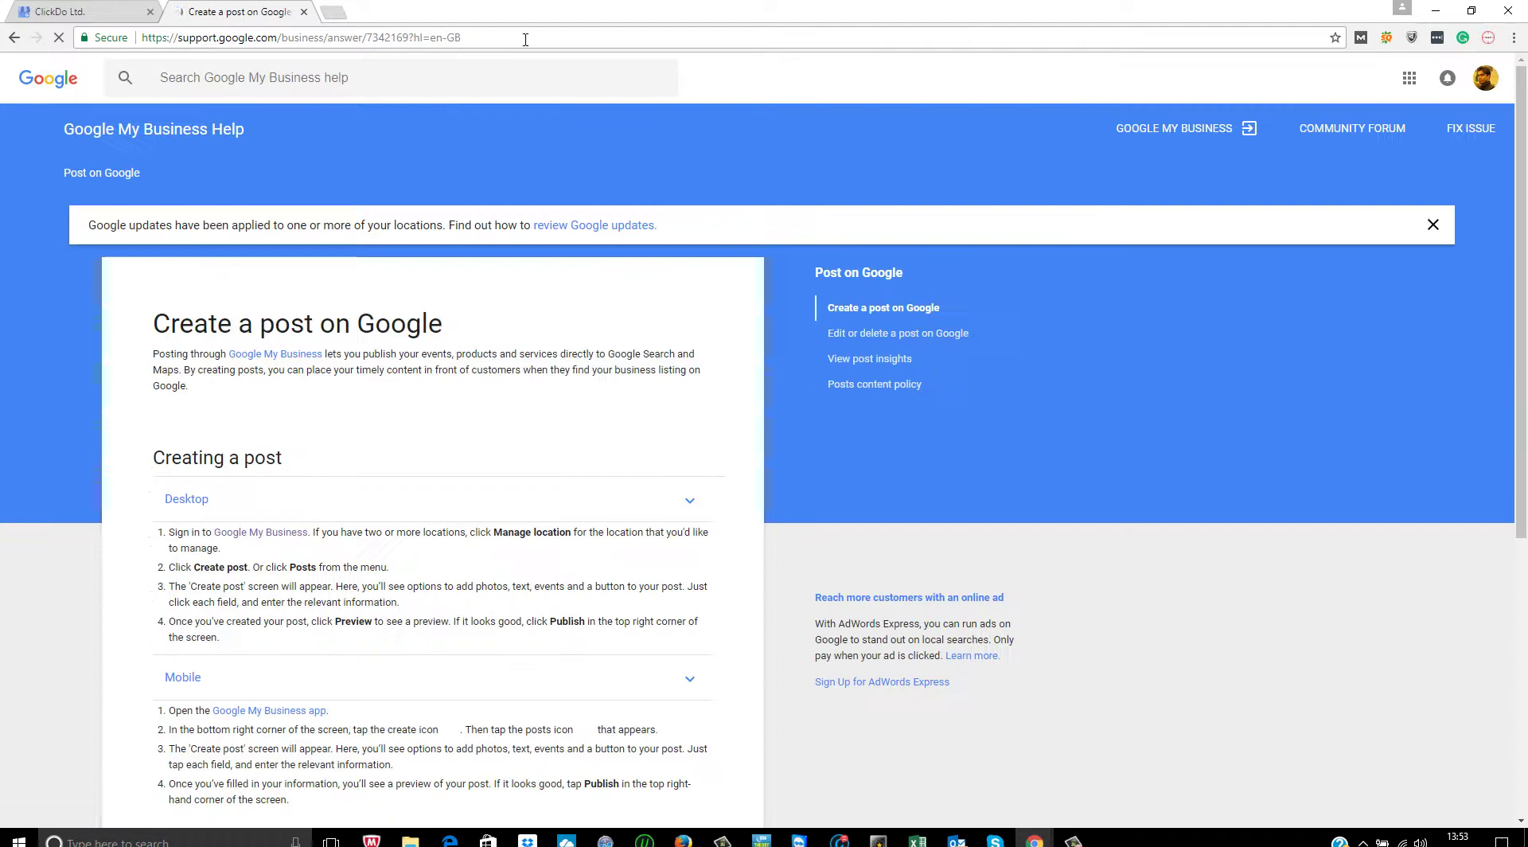
pyautogui.click(433, 38)
pyautogui.click(63, 11)
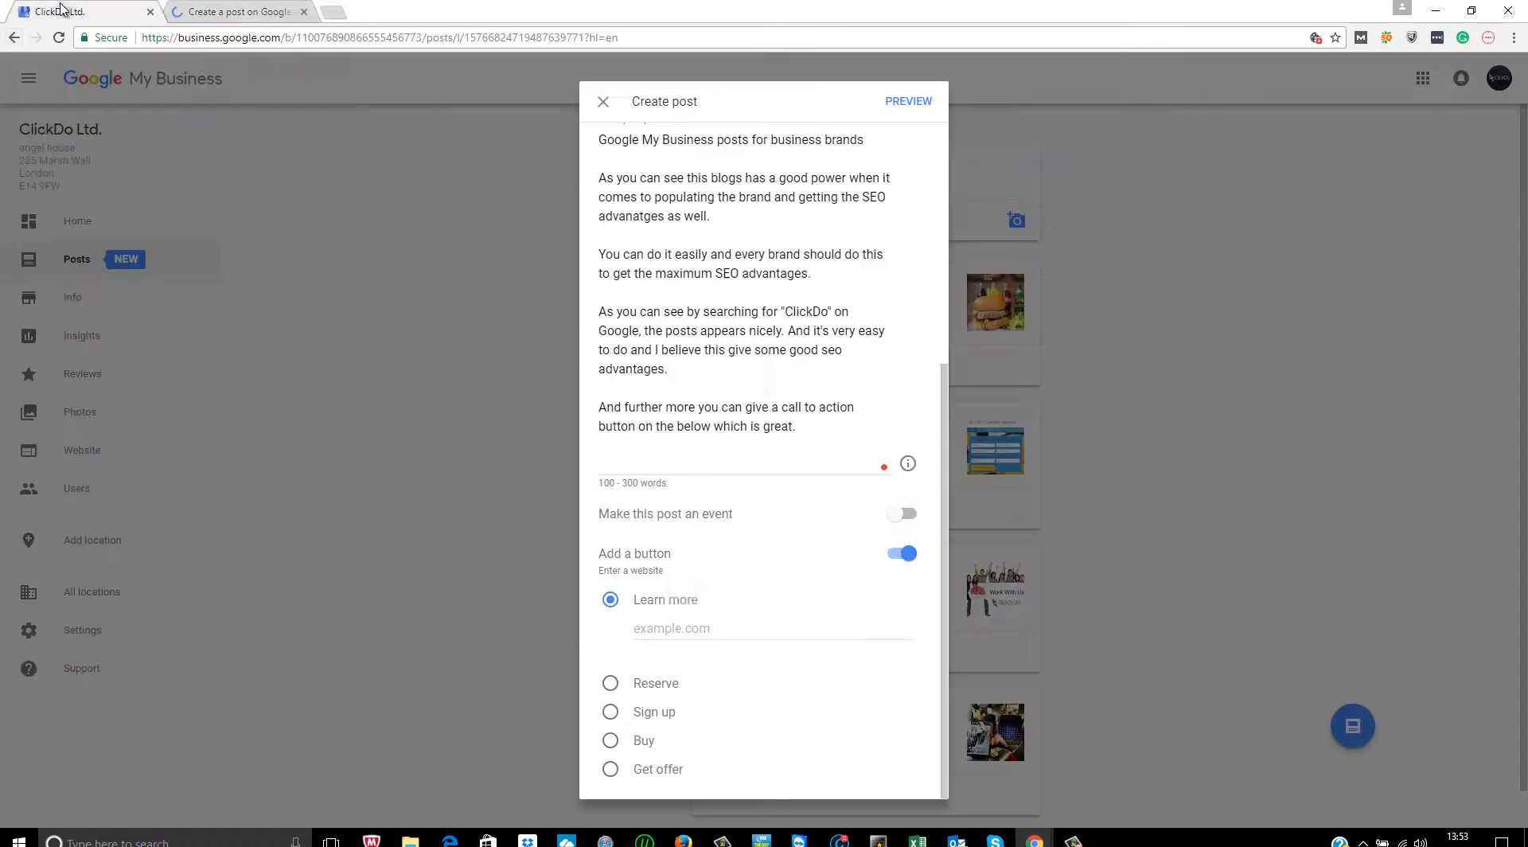
pyautogui.click(729, 630)
pyautogui.hotkey('ctrl', 'v')
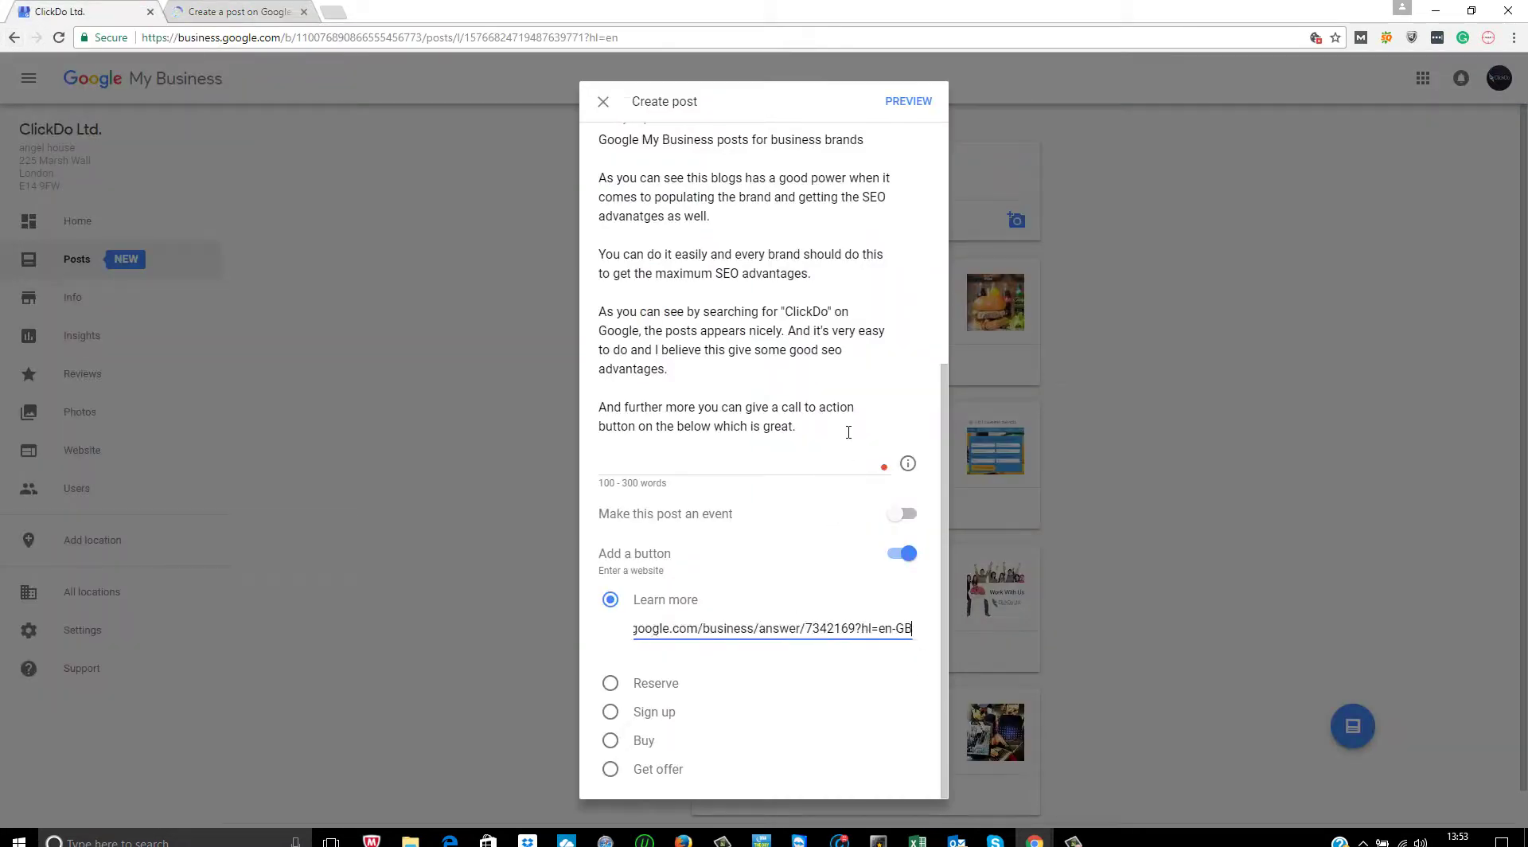
pyautogui.click(848, 432)
# - Add the line 'Read more below and you can see how to do it.' and the first Search Engine Land link
pyautogui.press('Return')
pyautogui.write('Read ')
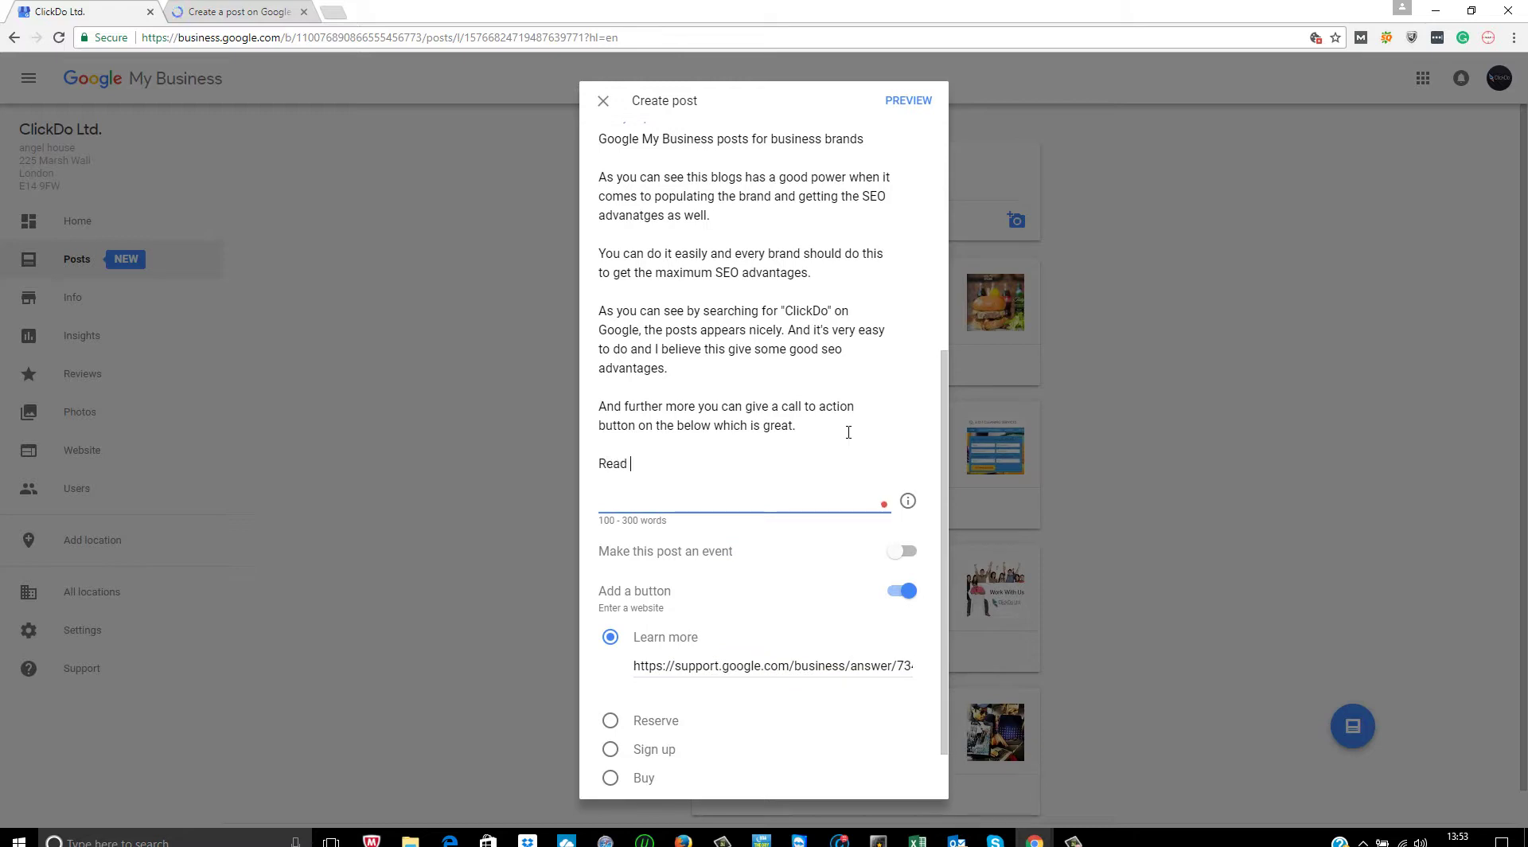
pyautogui.write('more below and you can se')
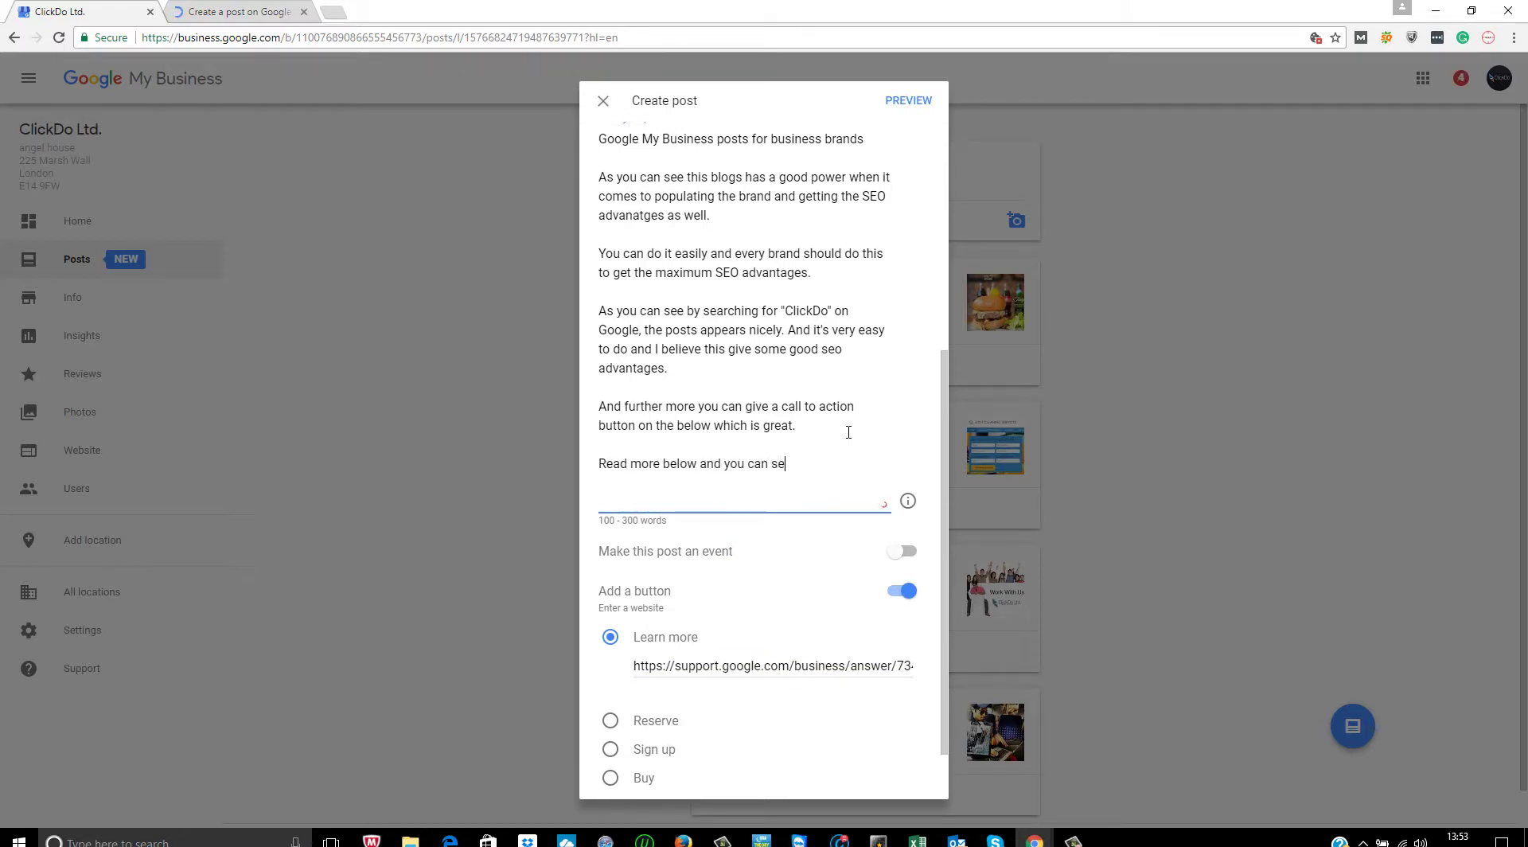
pyautogui.write('e how to do it.')
pyautogui.click(230, 11)
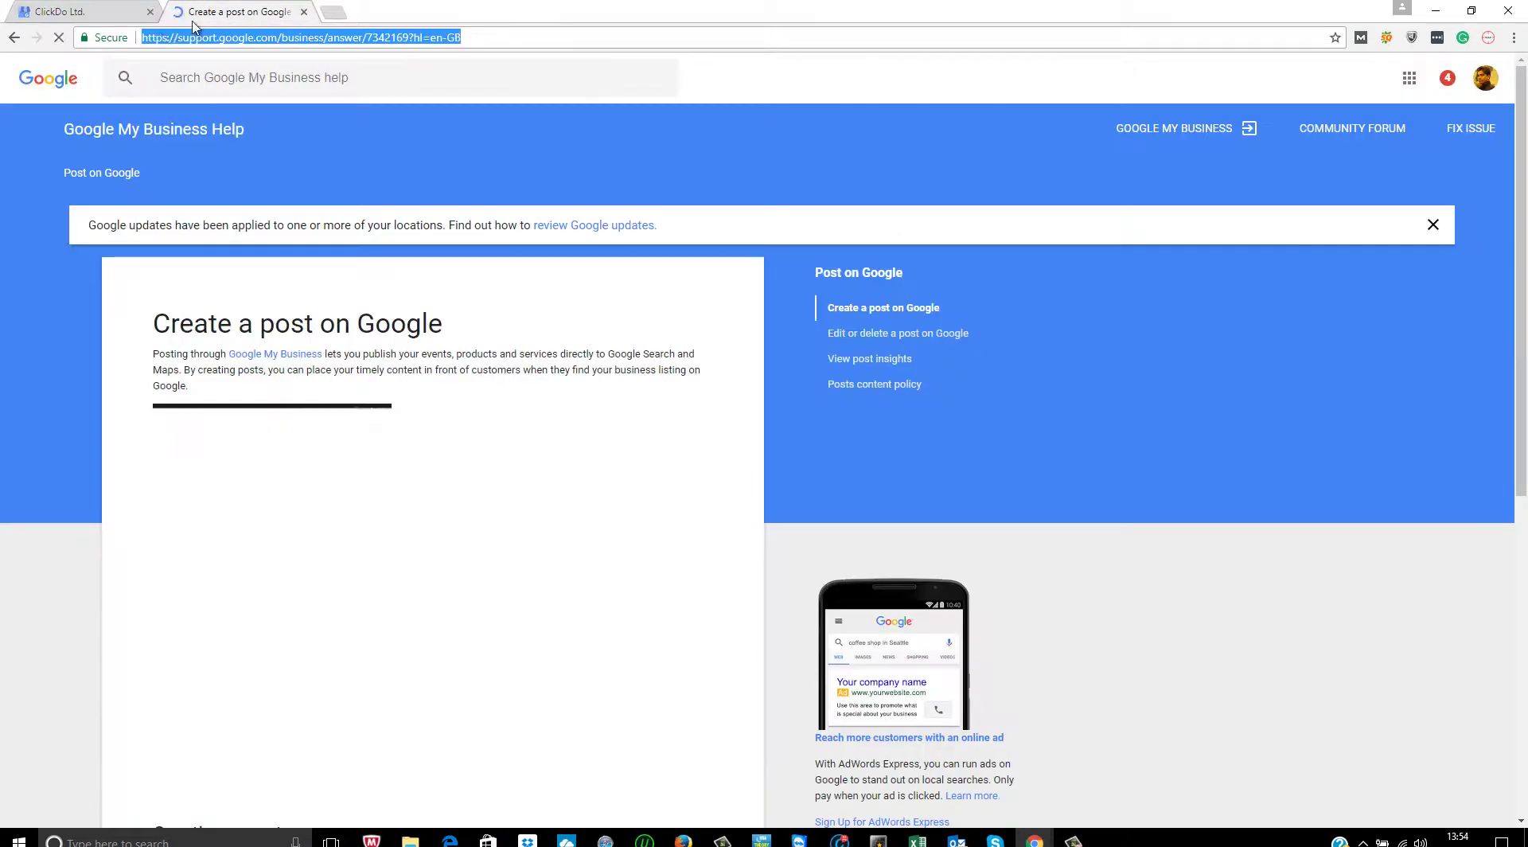
pyautogui.click(15, 38)
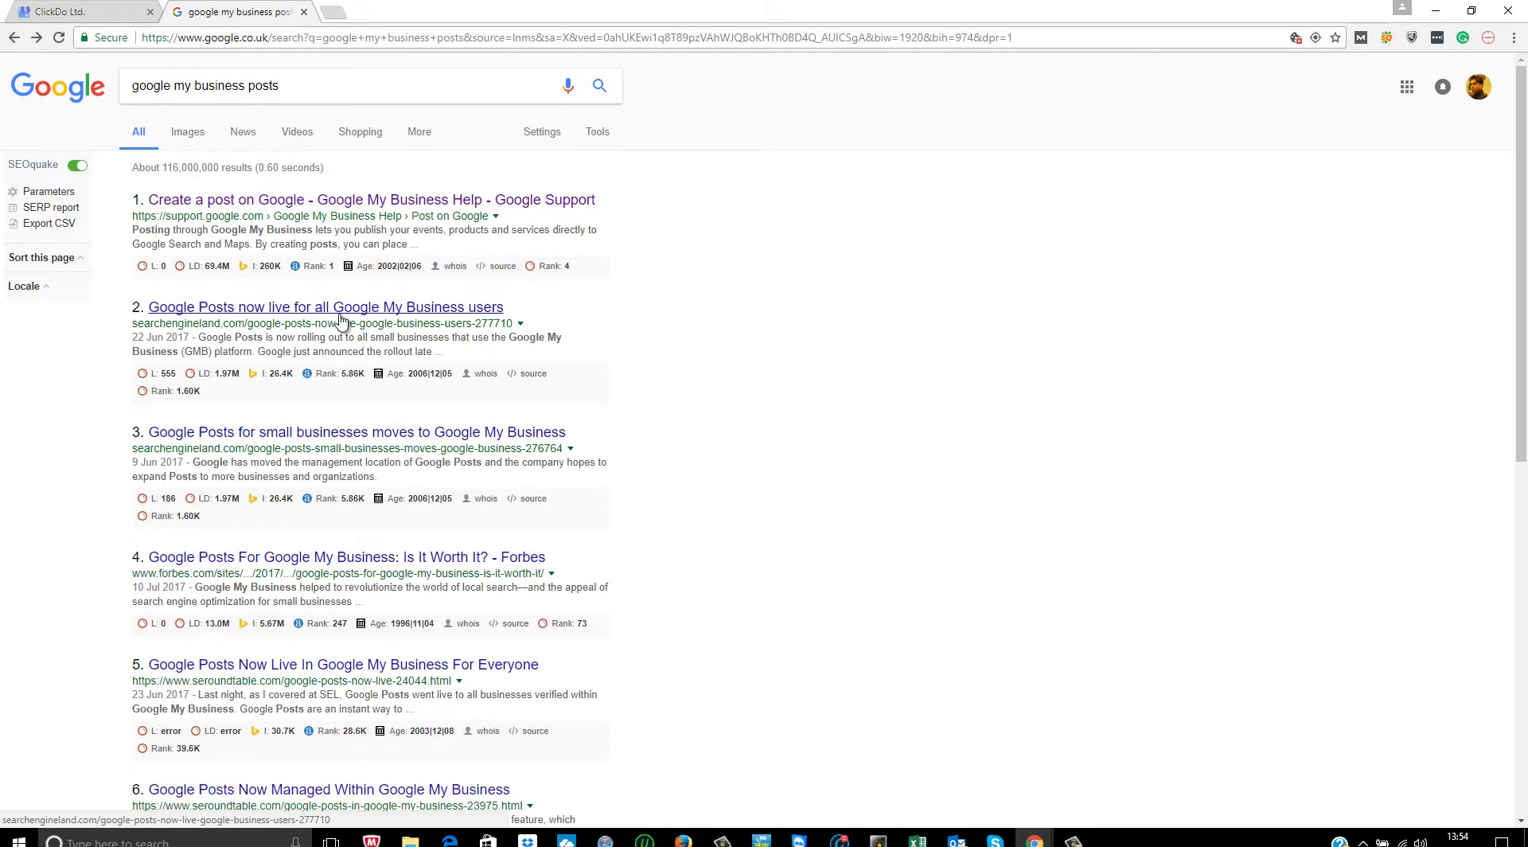
pyautogui.rightClick(340, 315)
pyautogui.click(390, 366)
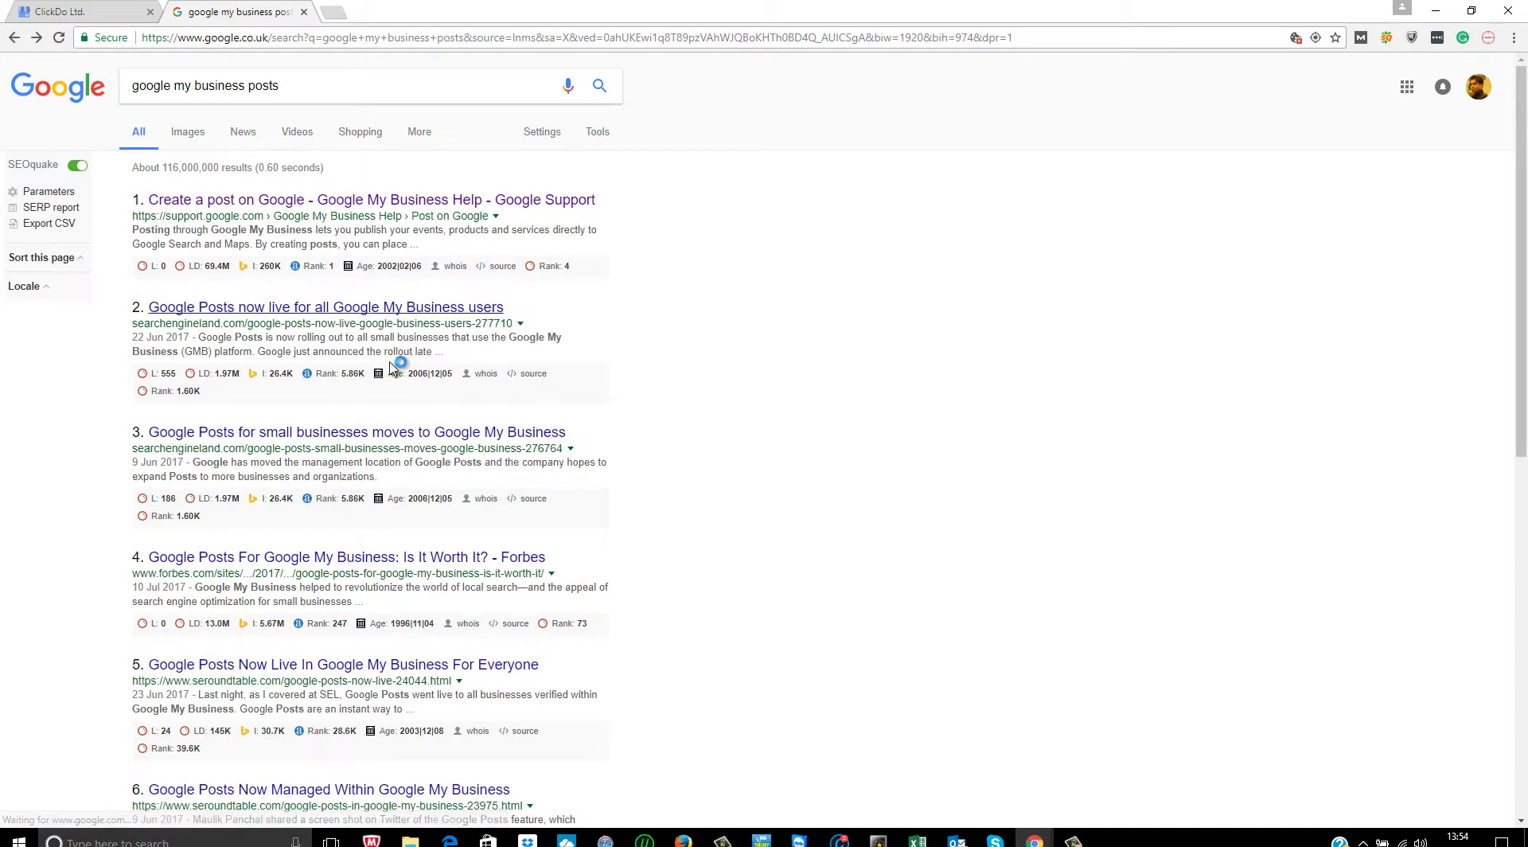
pyautogui.rightClick(434, 432)
pyautogui.click(477, 443)
pyautogui.click(430, 12)
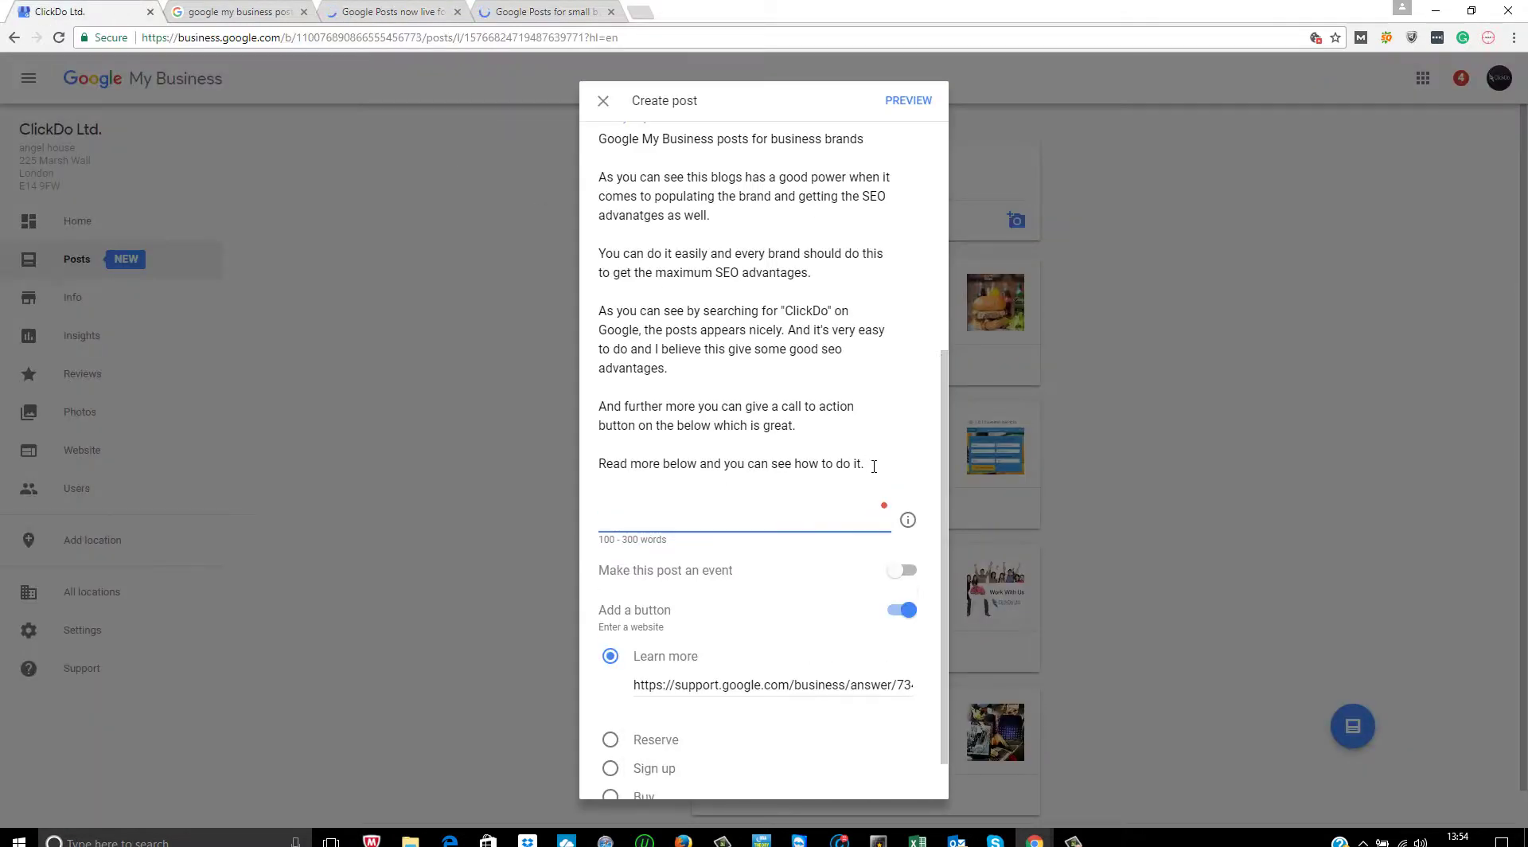
pyautogui.write('http://searchengineland.com/google-posts-now-live-google-business-users-277710')
pyautogui.press('Return')
pyautogui.press('Return')
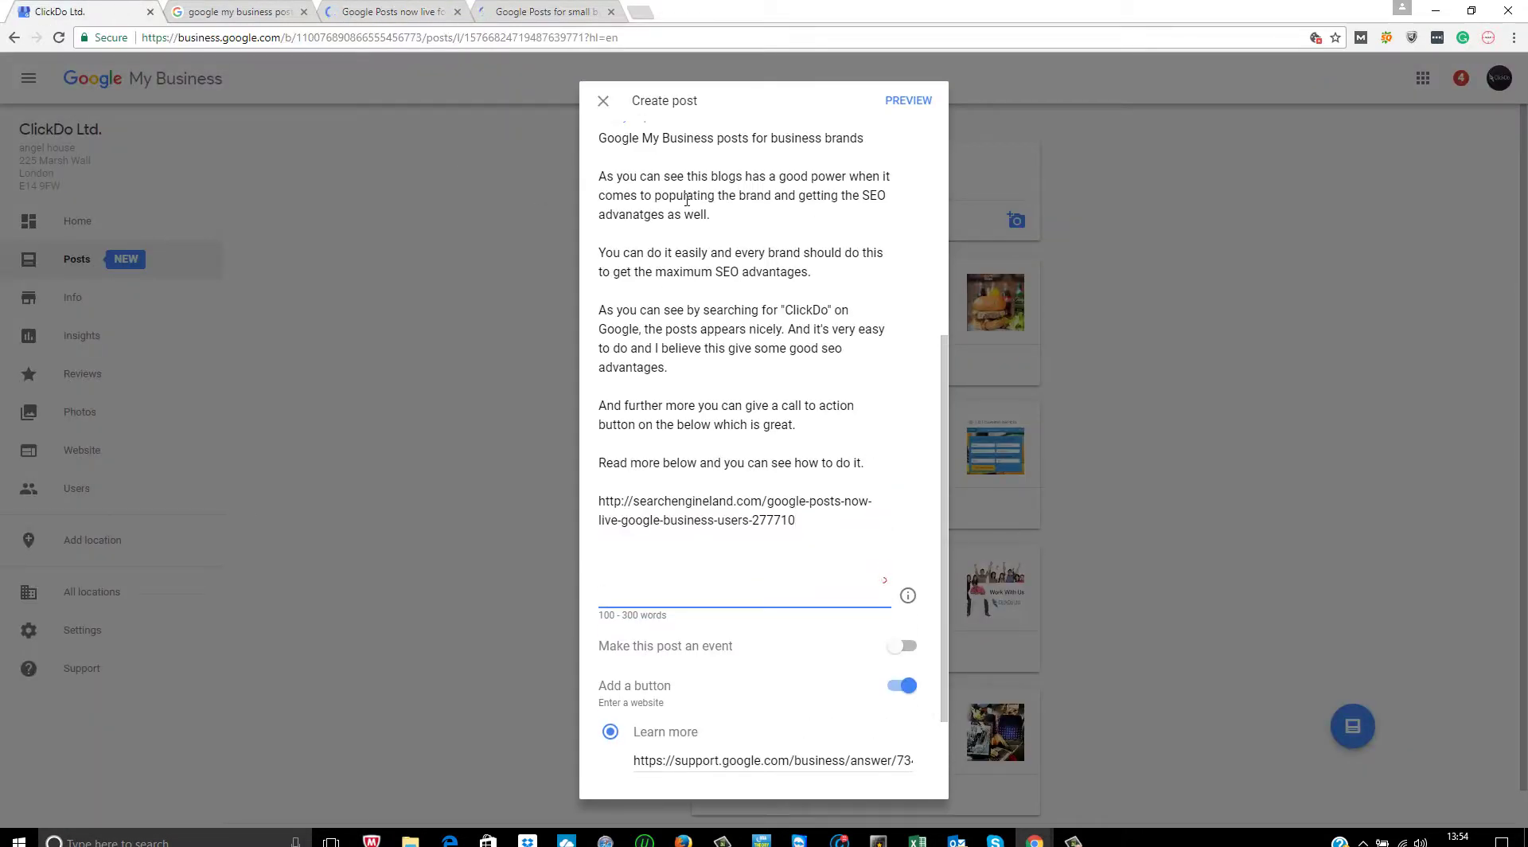
# - Paste the second Search Engine Land article link on a new line below the first
pyautogui.click(456, 12)
pyautogui.click(445, 13)
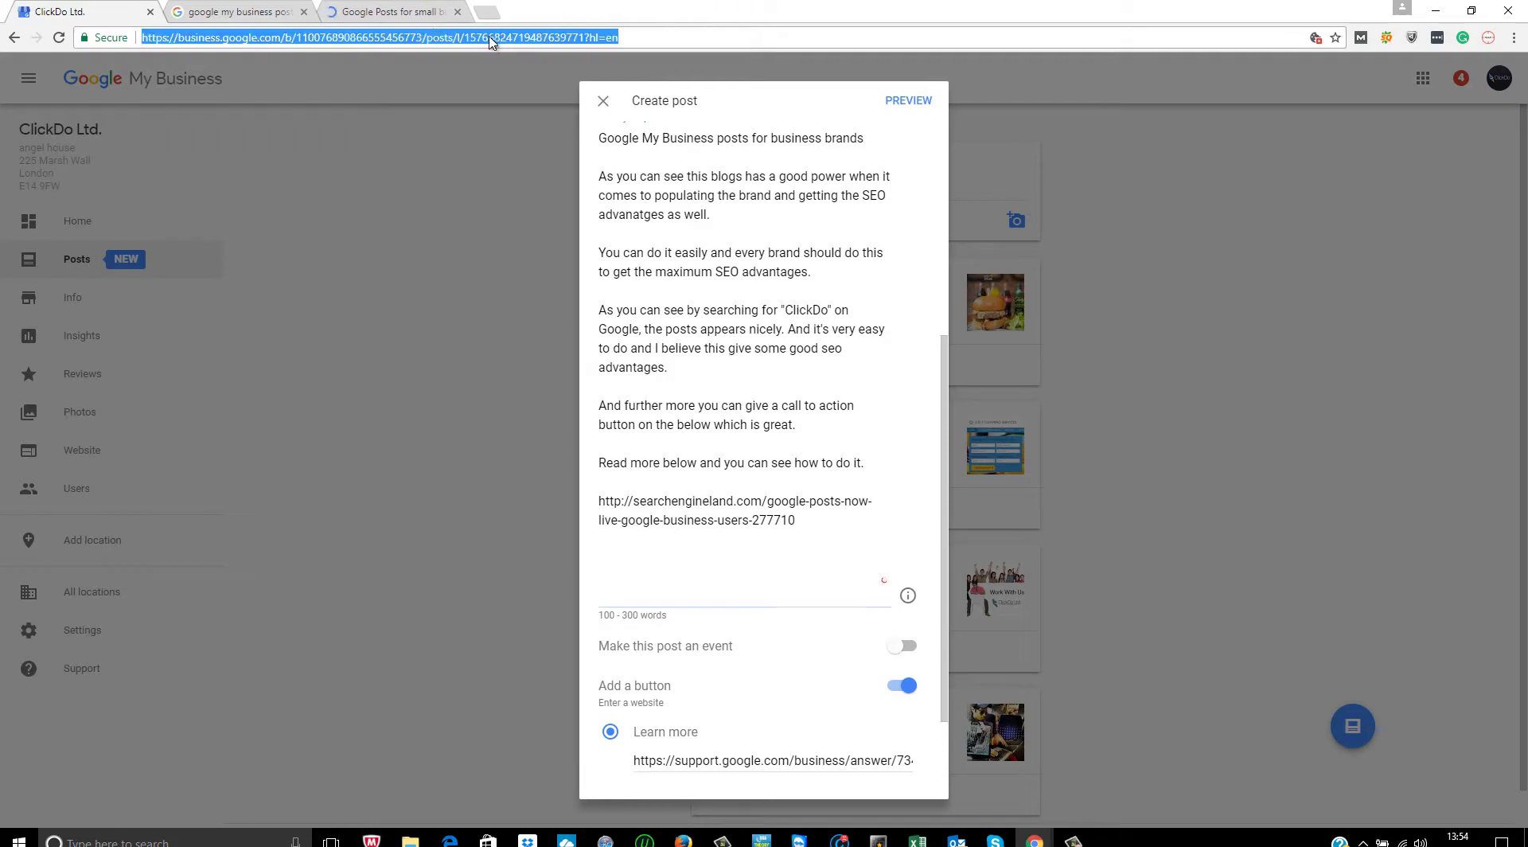
pyautogui.click(451, 30)
pyautogui.hotkey('ctrl', 'c')
pyautogui.press('Delete')
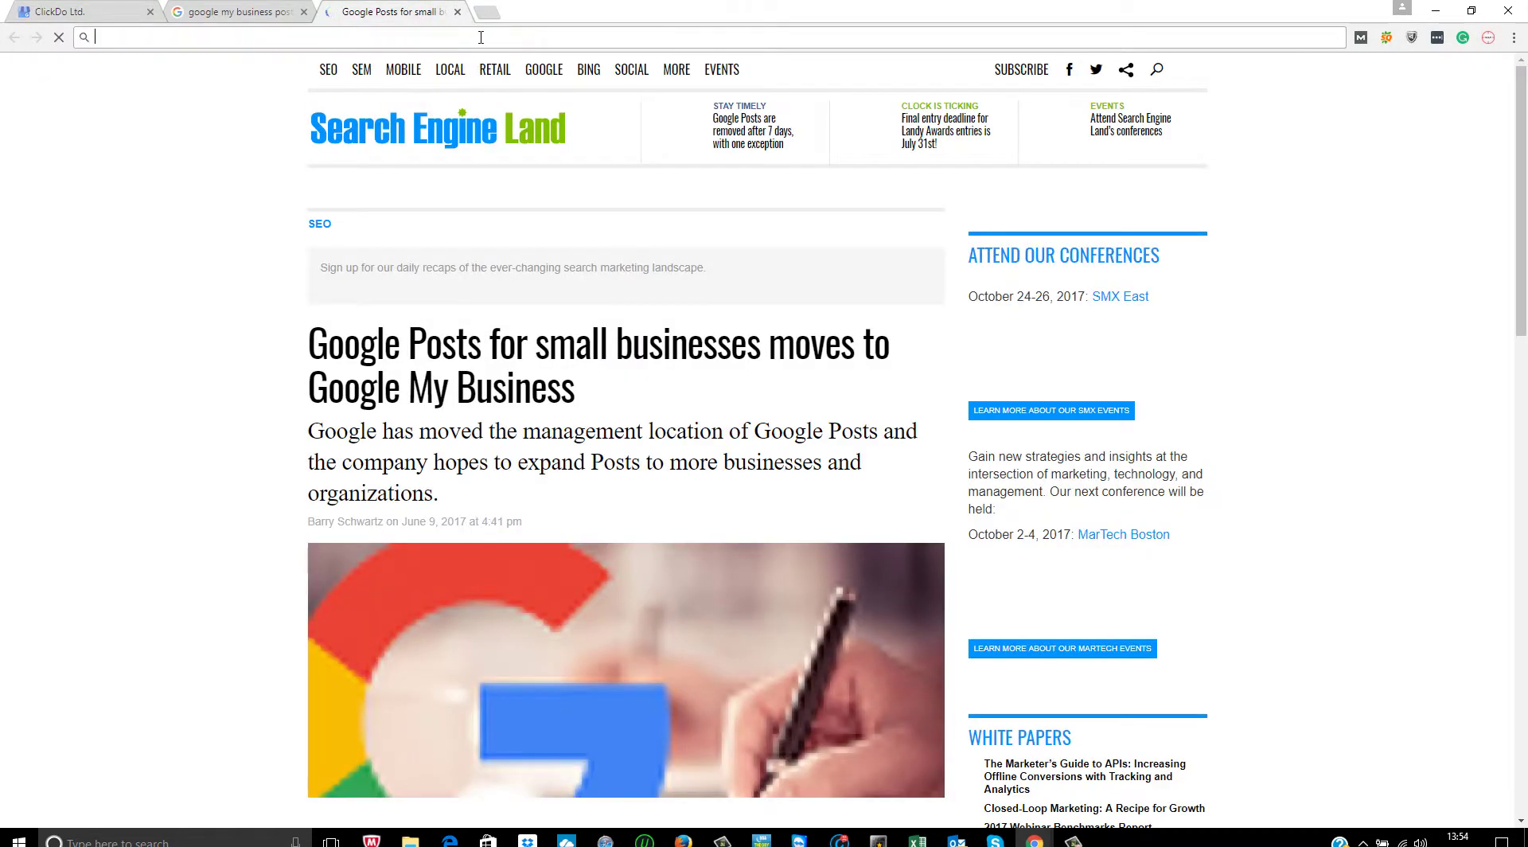
pyautogui.click(457, 12)
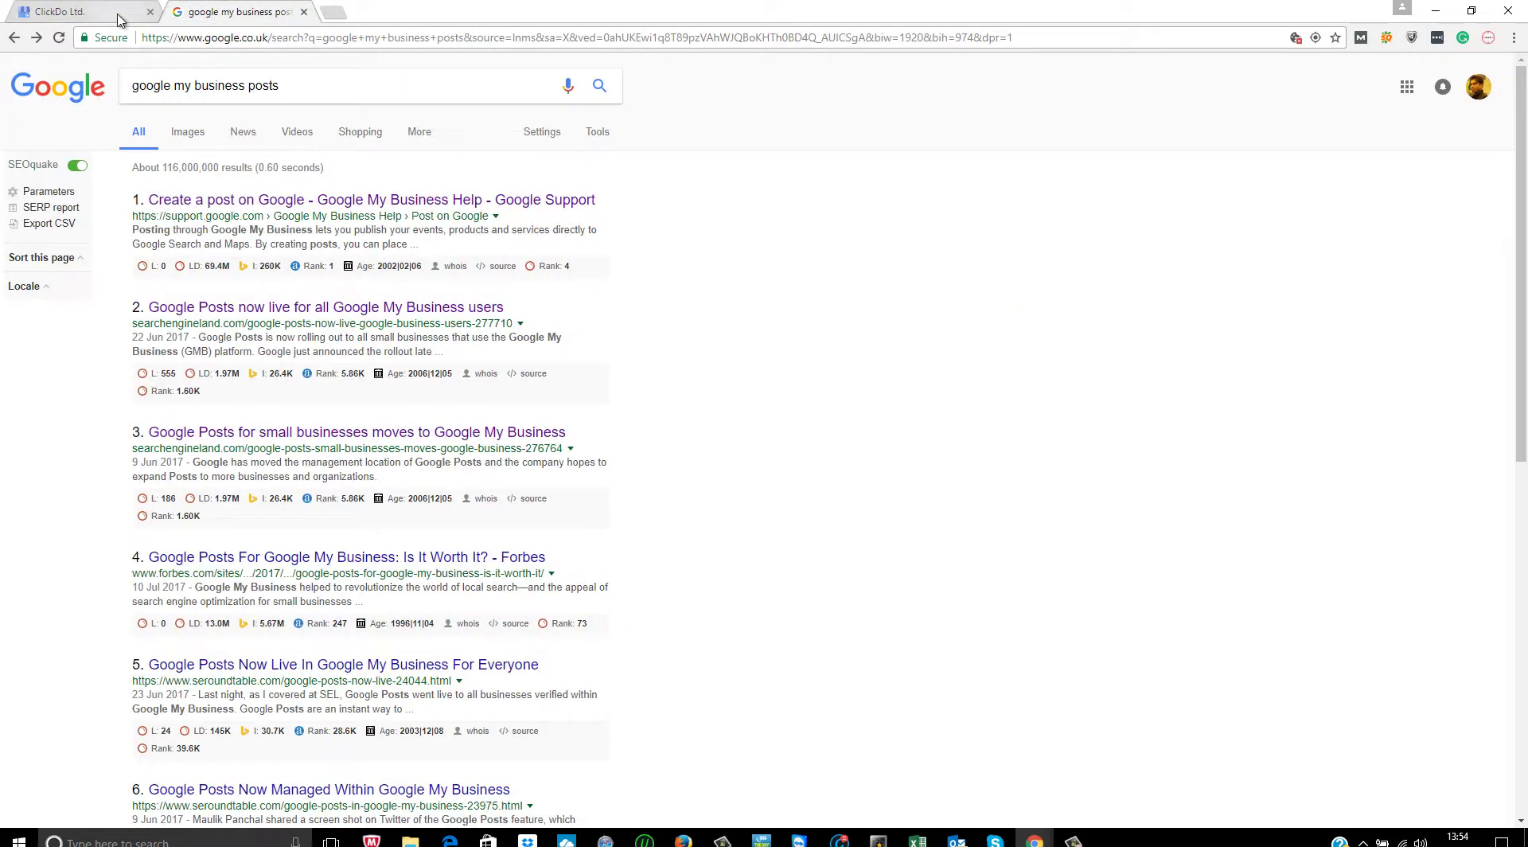
pyautogui.click(60, 11)
pyautogui.click(778, 566)
pyautogui.press('Return')
pyautogui.hotkey('ctrl', 'v')
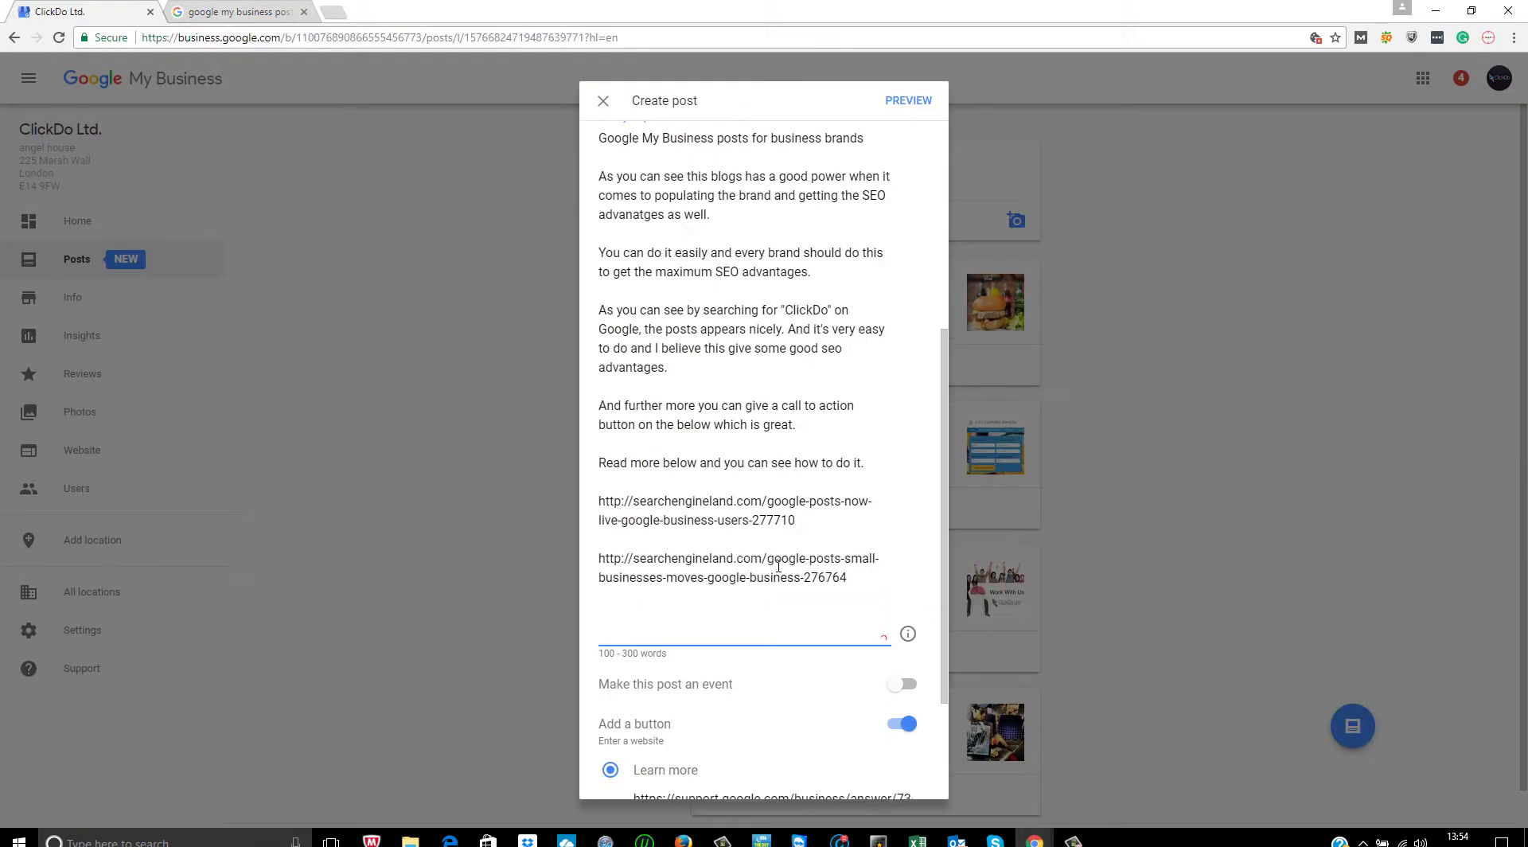
pyautogui.press('Return')
pyautogui.press('Return')
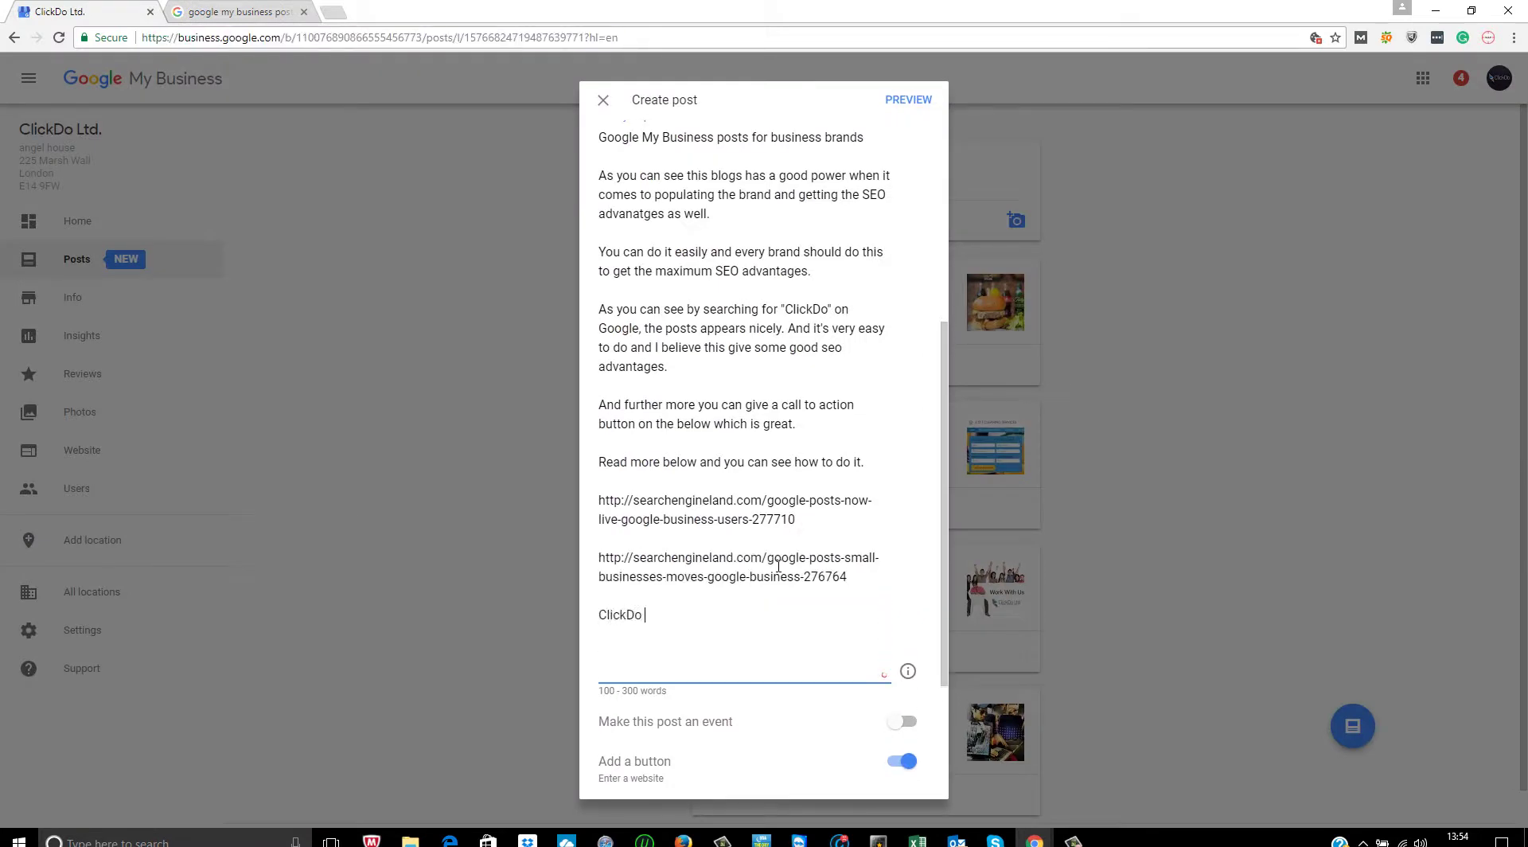
# - Type 'Click the link below to learn more from Google and' and add the ClickDoMedia Facebook page URL
pyautogui.write('Click the link below to learn more')
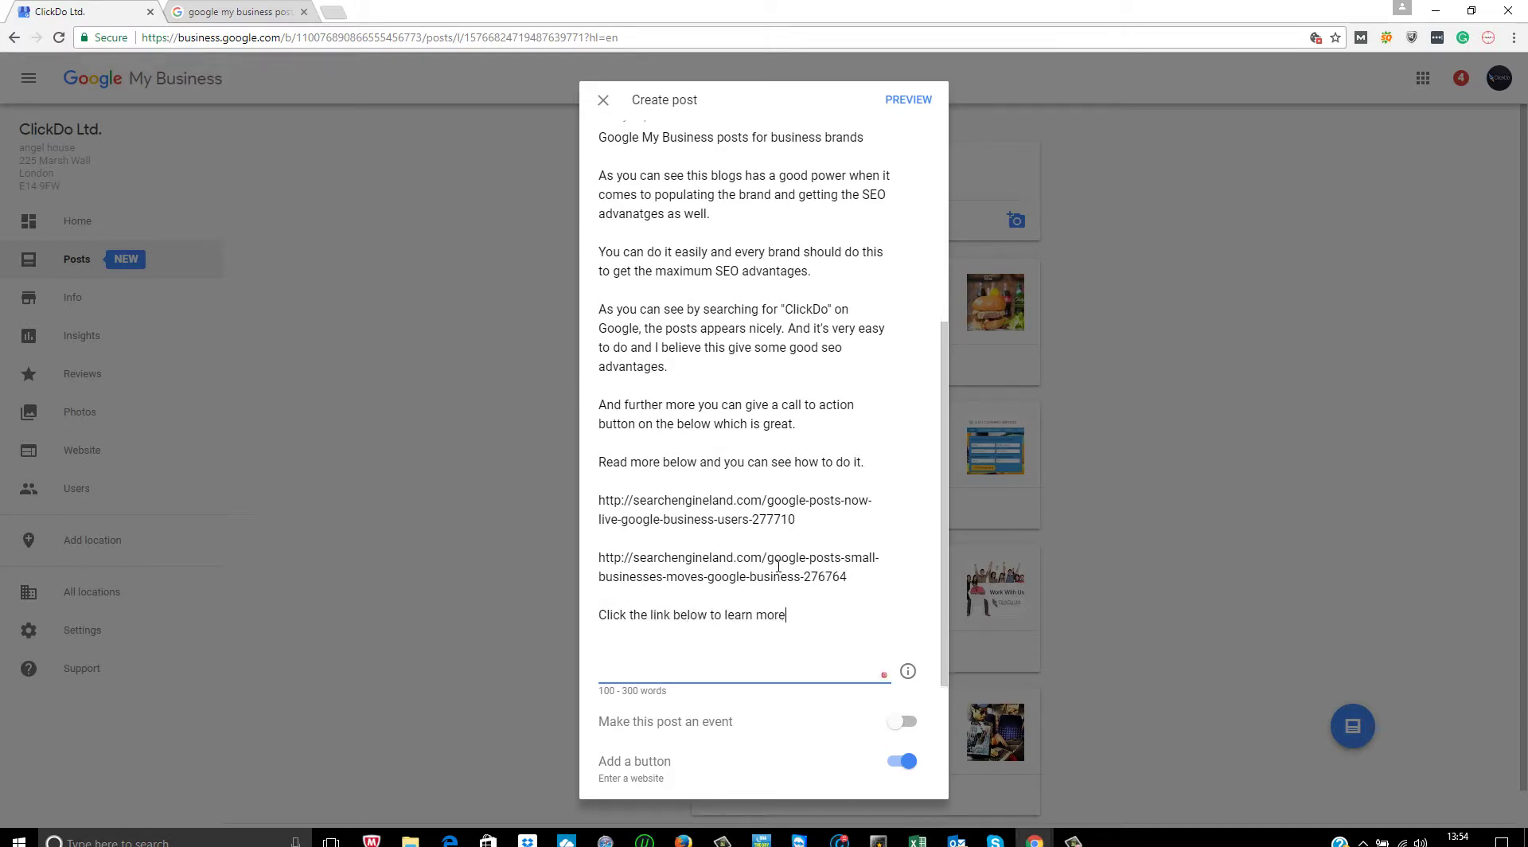
pyautogui.write(' from Google and join us at')
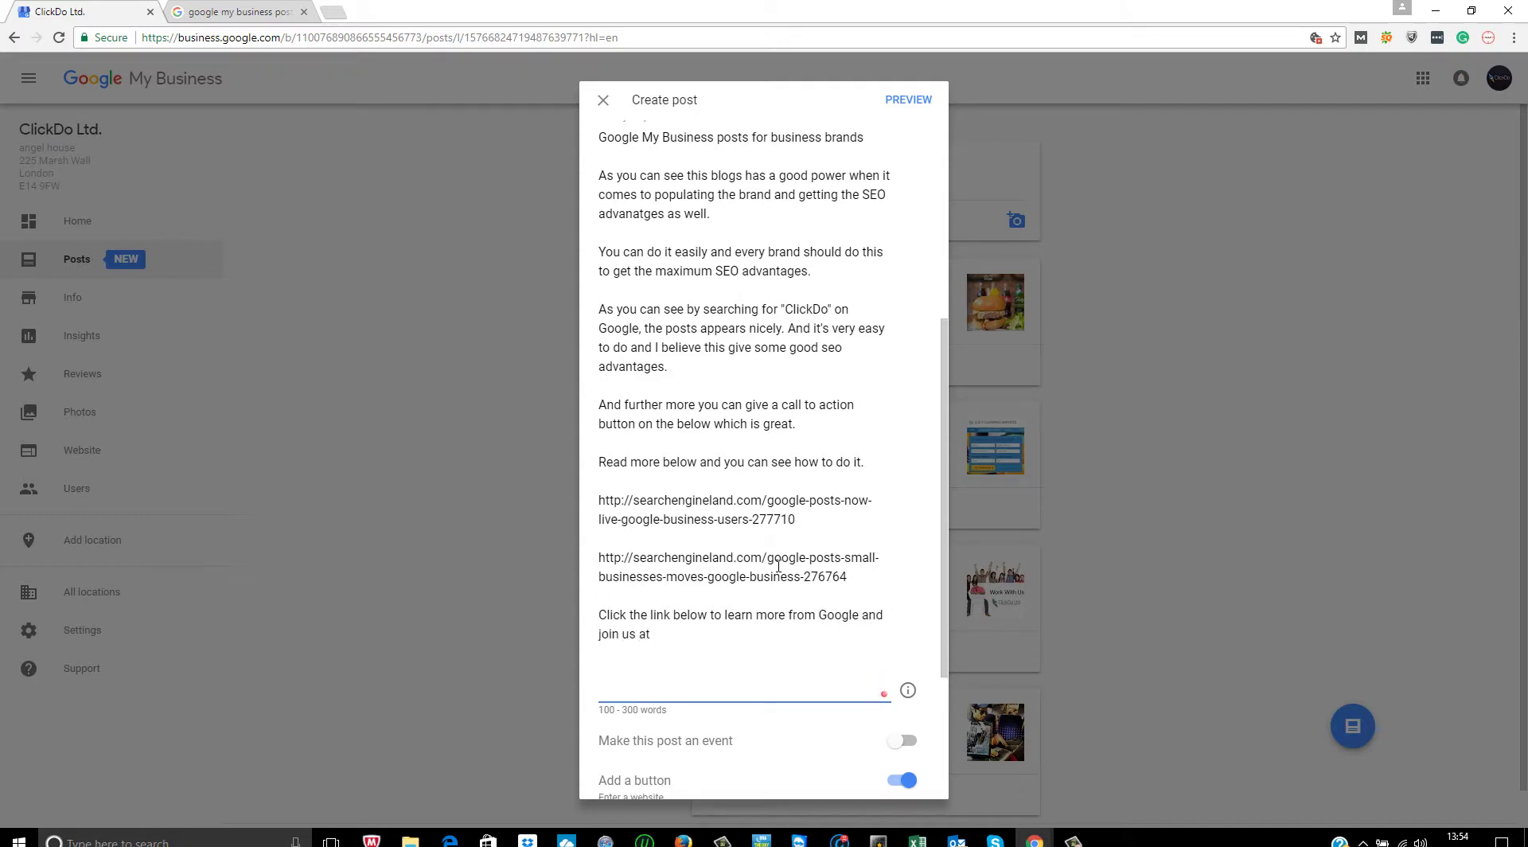
pyautogui.click(332, 11)
pyautogui.write('facebook.com')
pyautogui.press('Return')
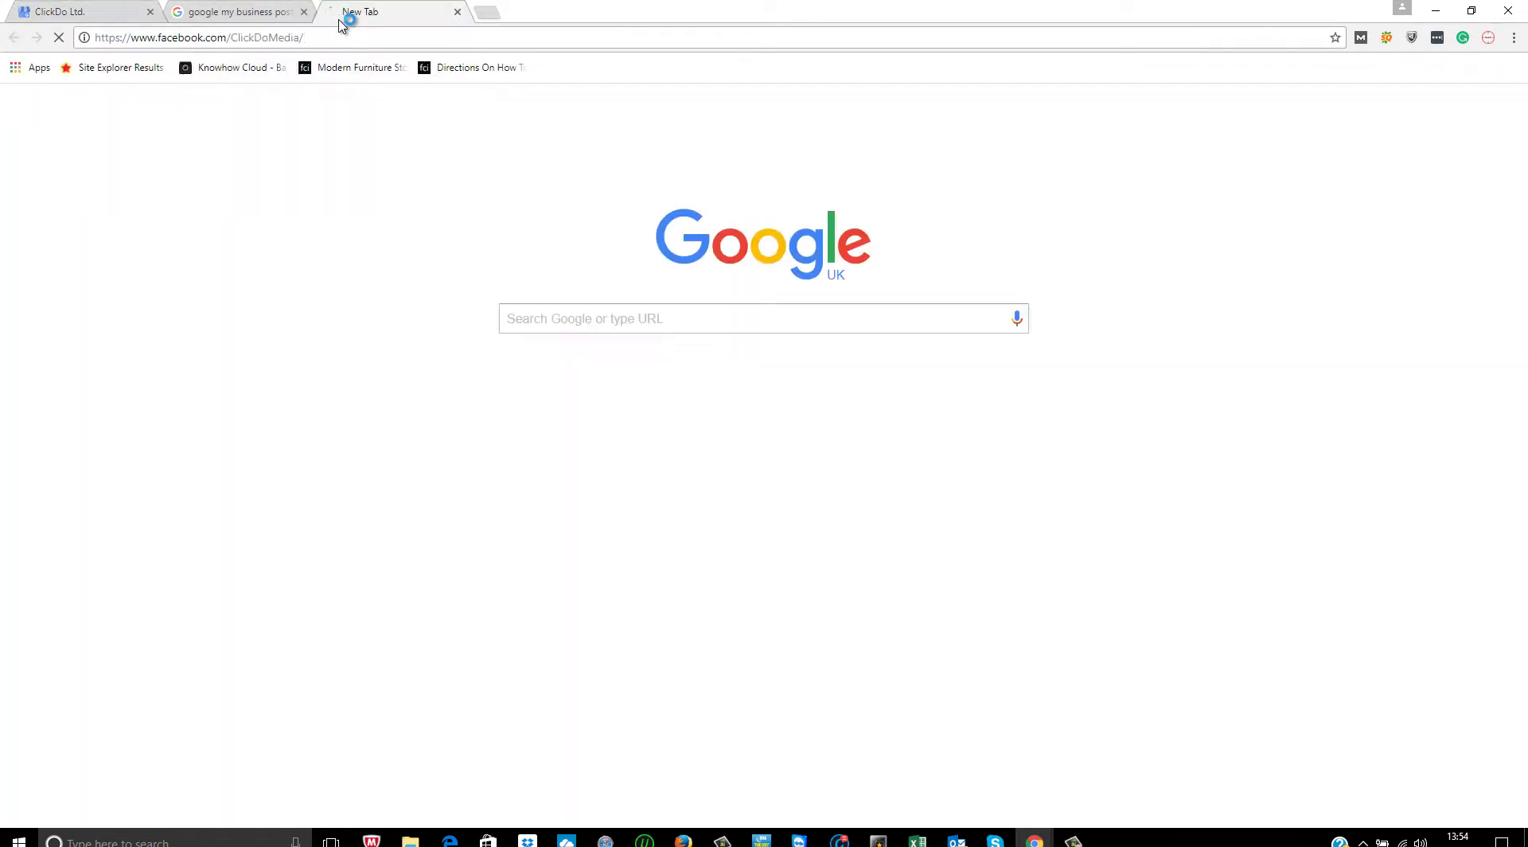
pyautogui.click(47, 6)
pyautogui.click(800, 648)
pyautogui.write('https://www.facebook.com/ClickDoMedia/')
pyautogui.scroll(-3, 799, 648)
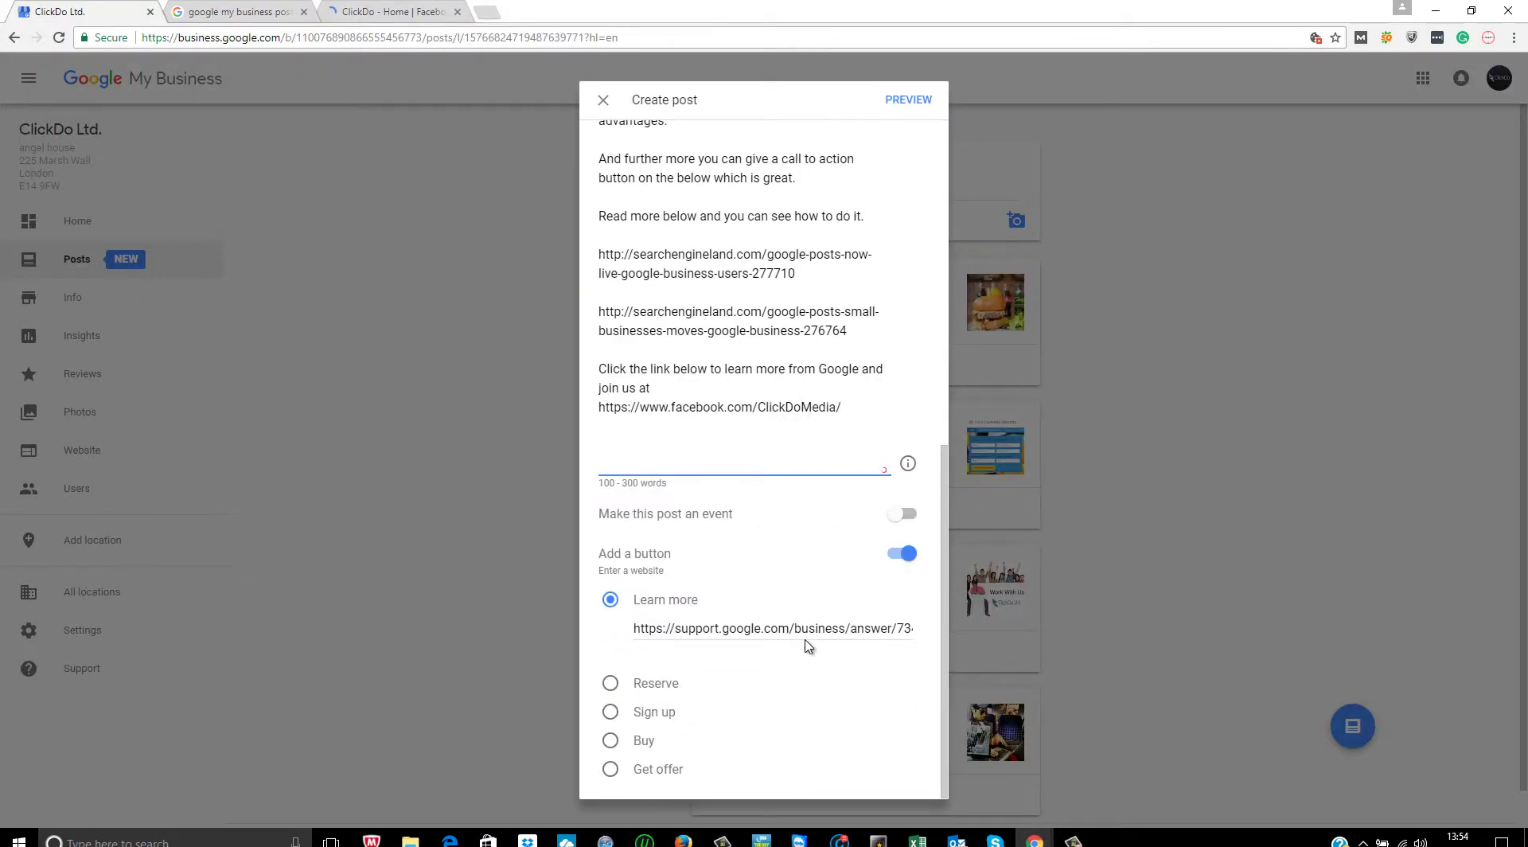
# - Preview the 'Google My Business posts for business brands' post, then publish it
pyautogui.scroll(6, 807, 646)
pyautogui.click(908, 99)
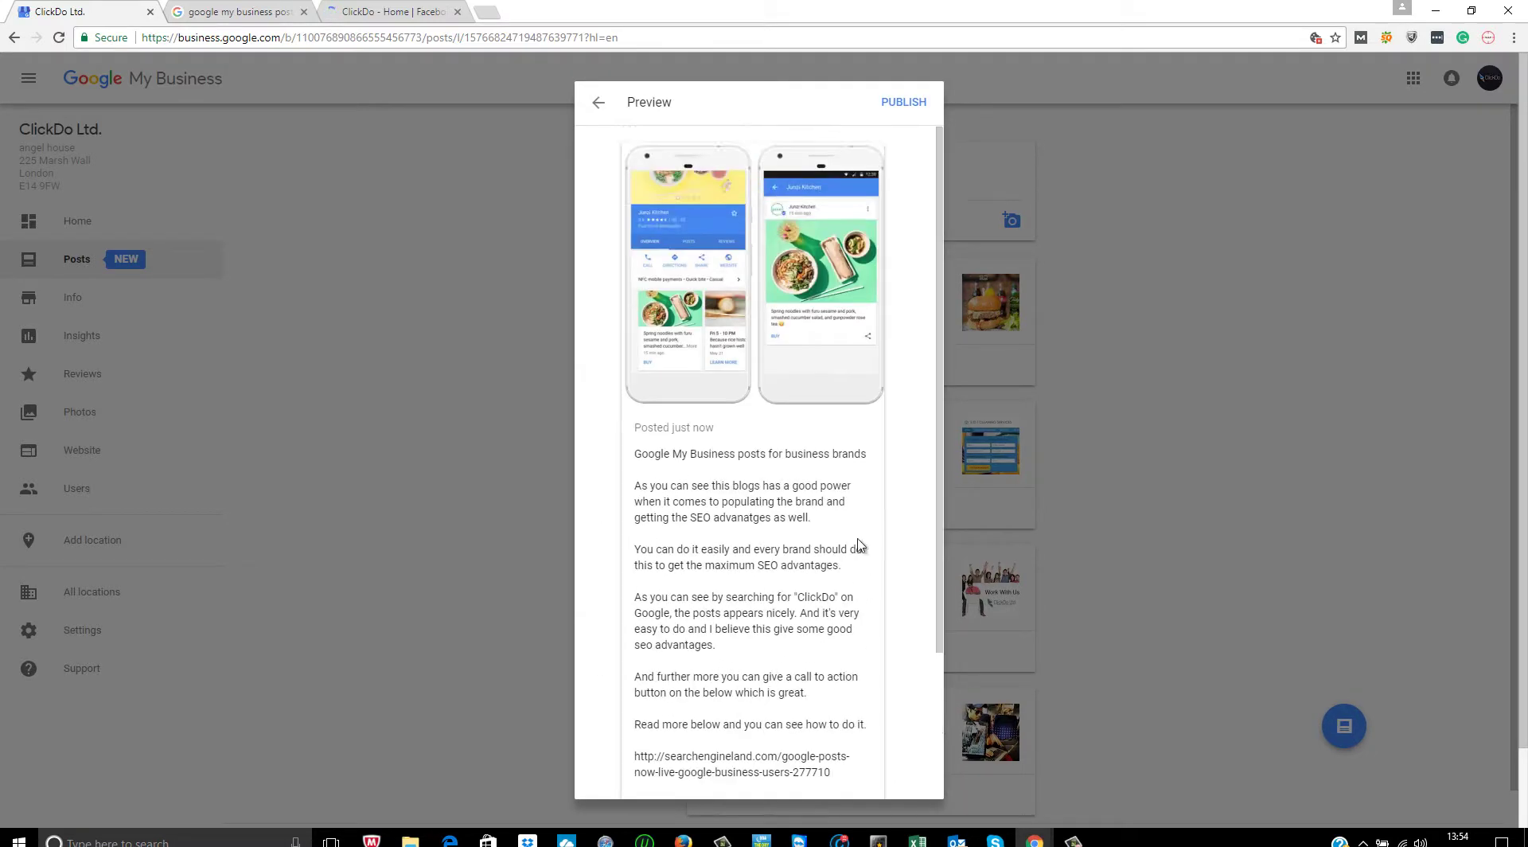
pyautogui.click(902, 102)
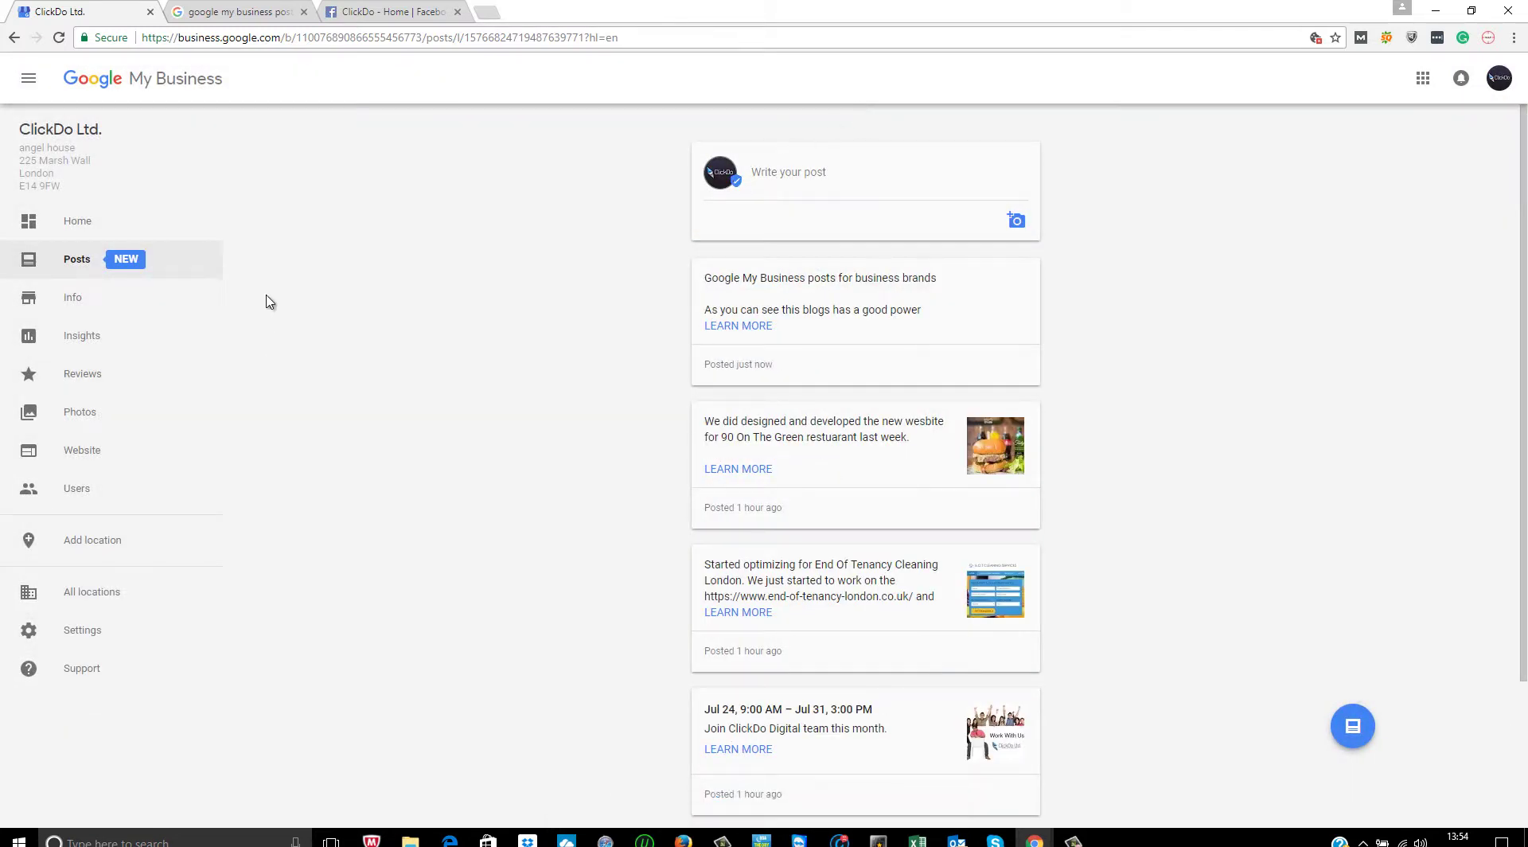
# - Search Google for clickdo and check ClickDo Ltd.'s panel for the new post
pyautogui.click(73, 218)
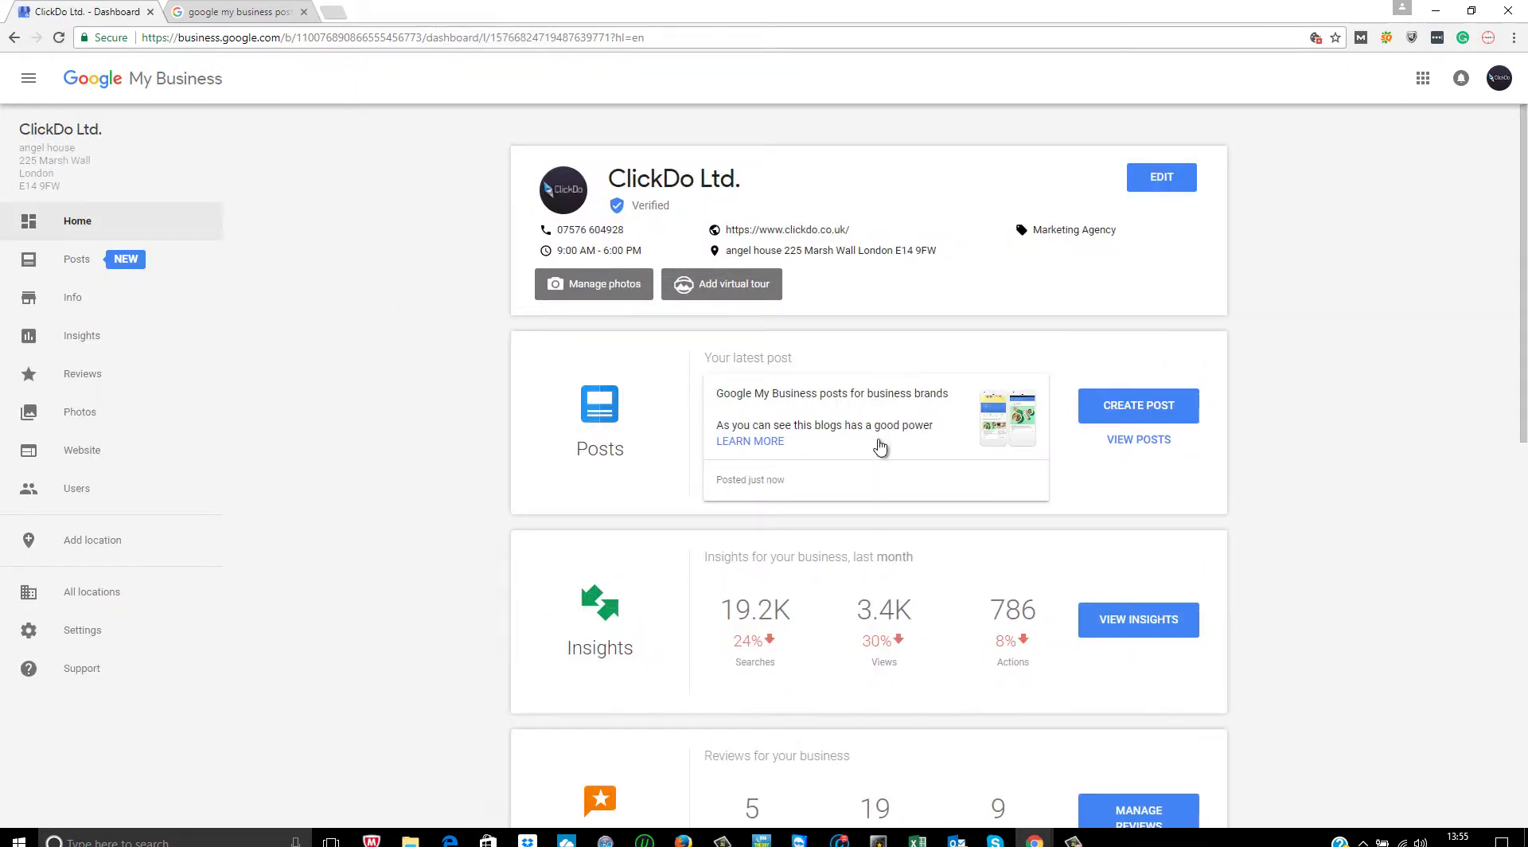
pyautogui.click(267, 11)
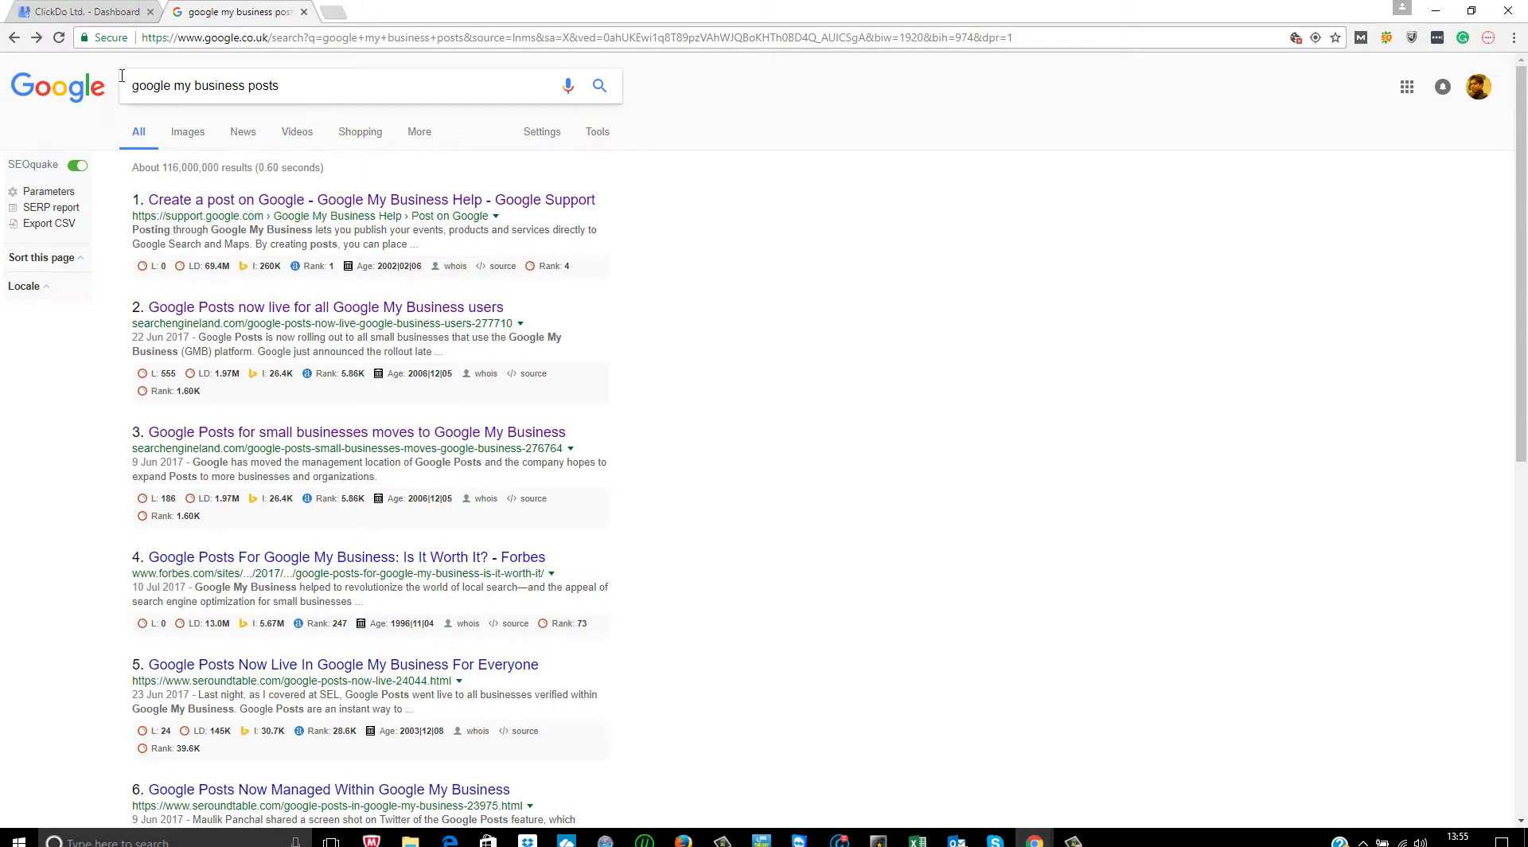
pyautogui.click(54, 91)
pyautogui.click(630, 331)
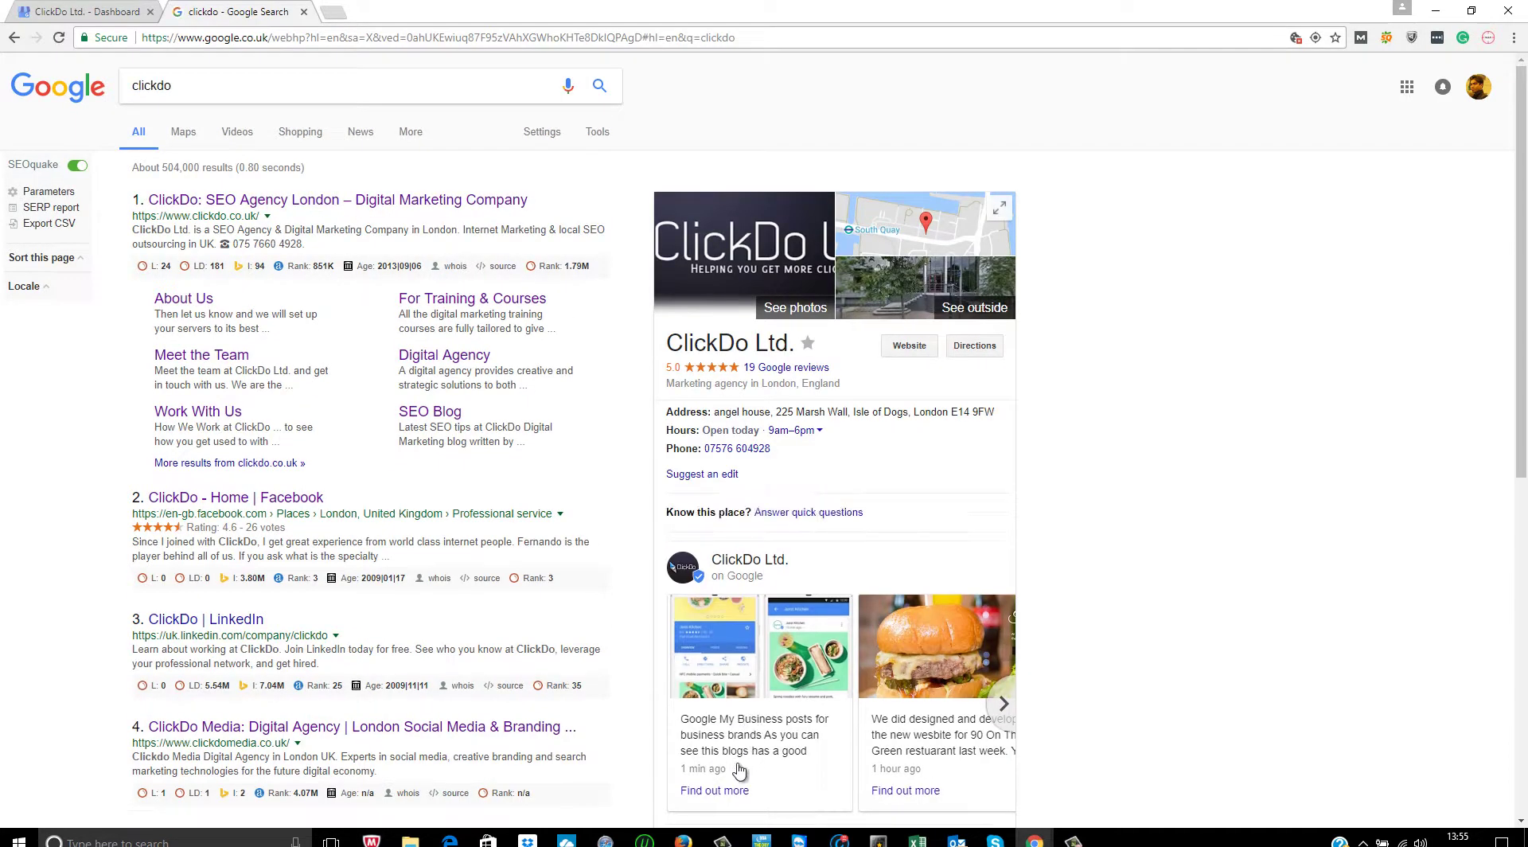
pyautogui.scroll(-3, 740, 764)
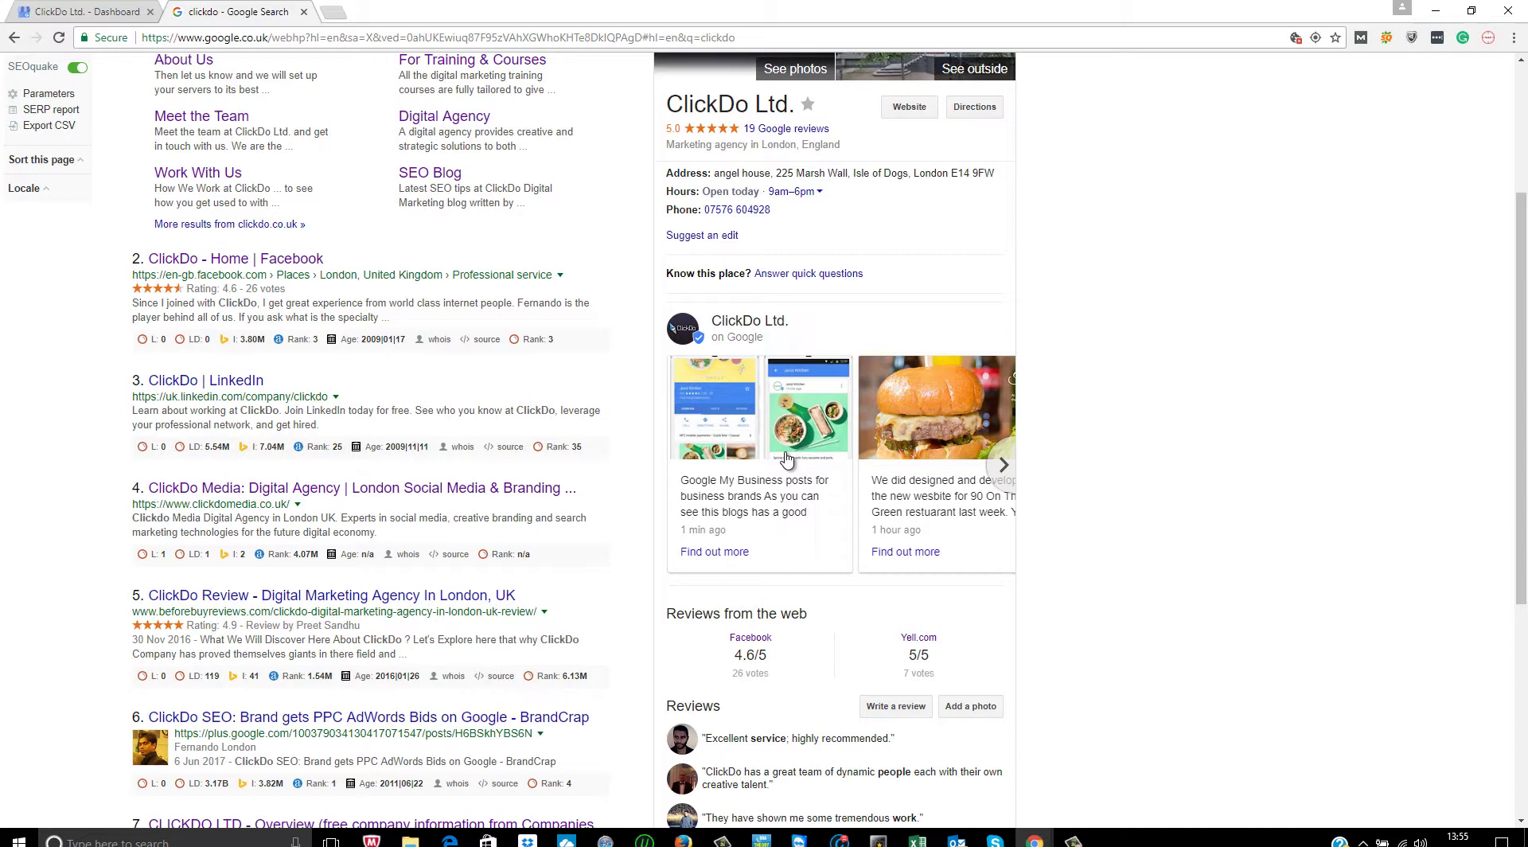
pyautogui.scroll(3, 786, 457)
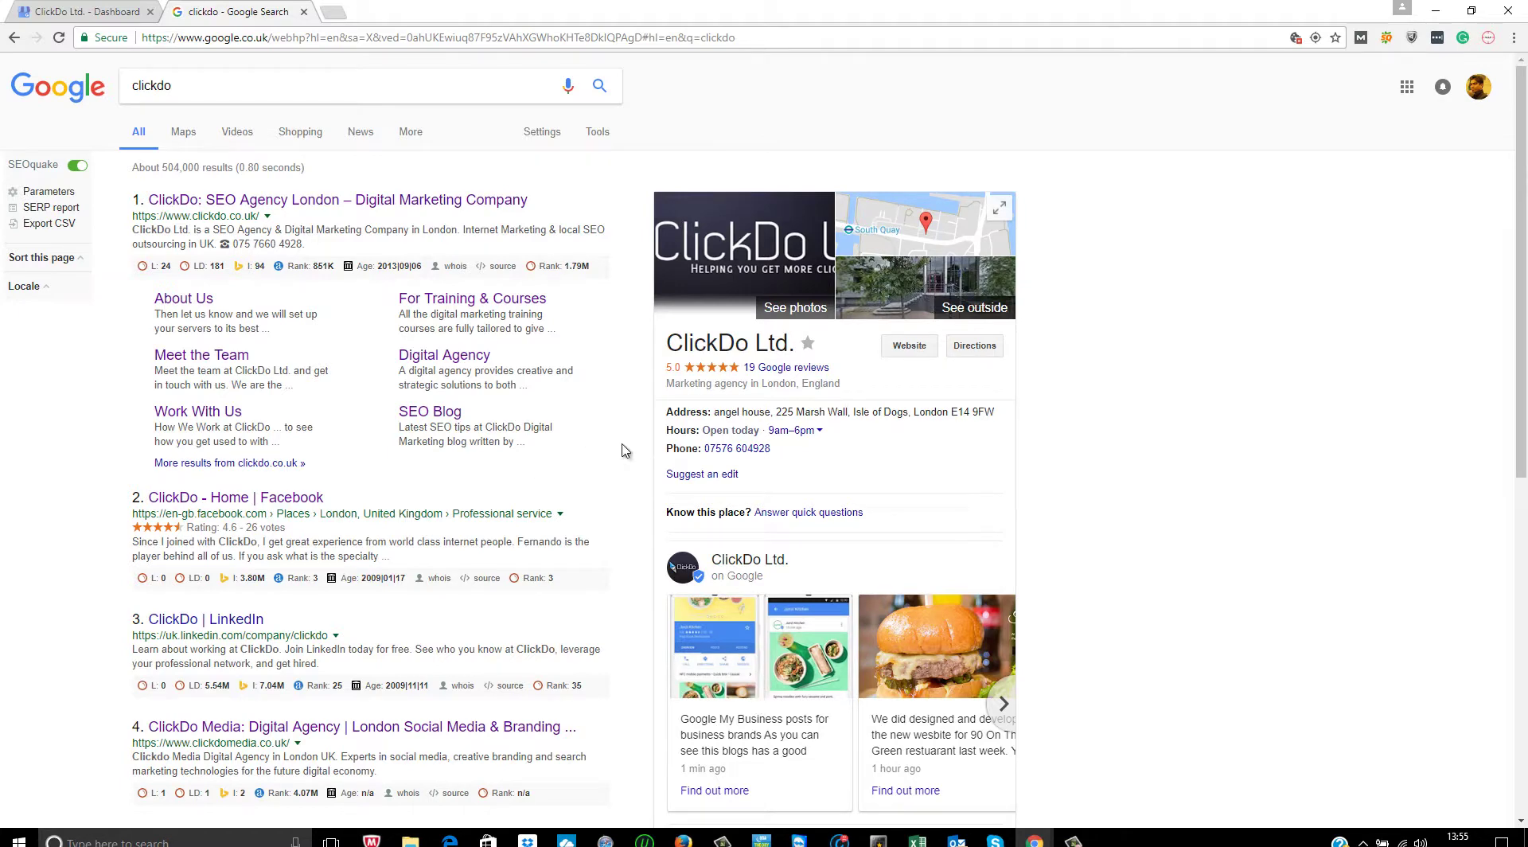
pyautogui.scroll(-5, 768, 682)
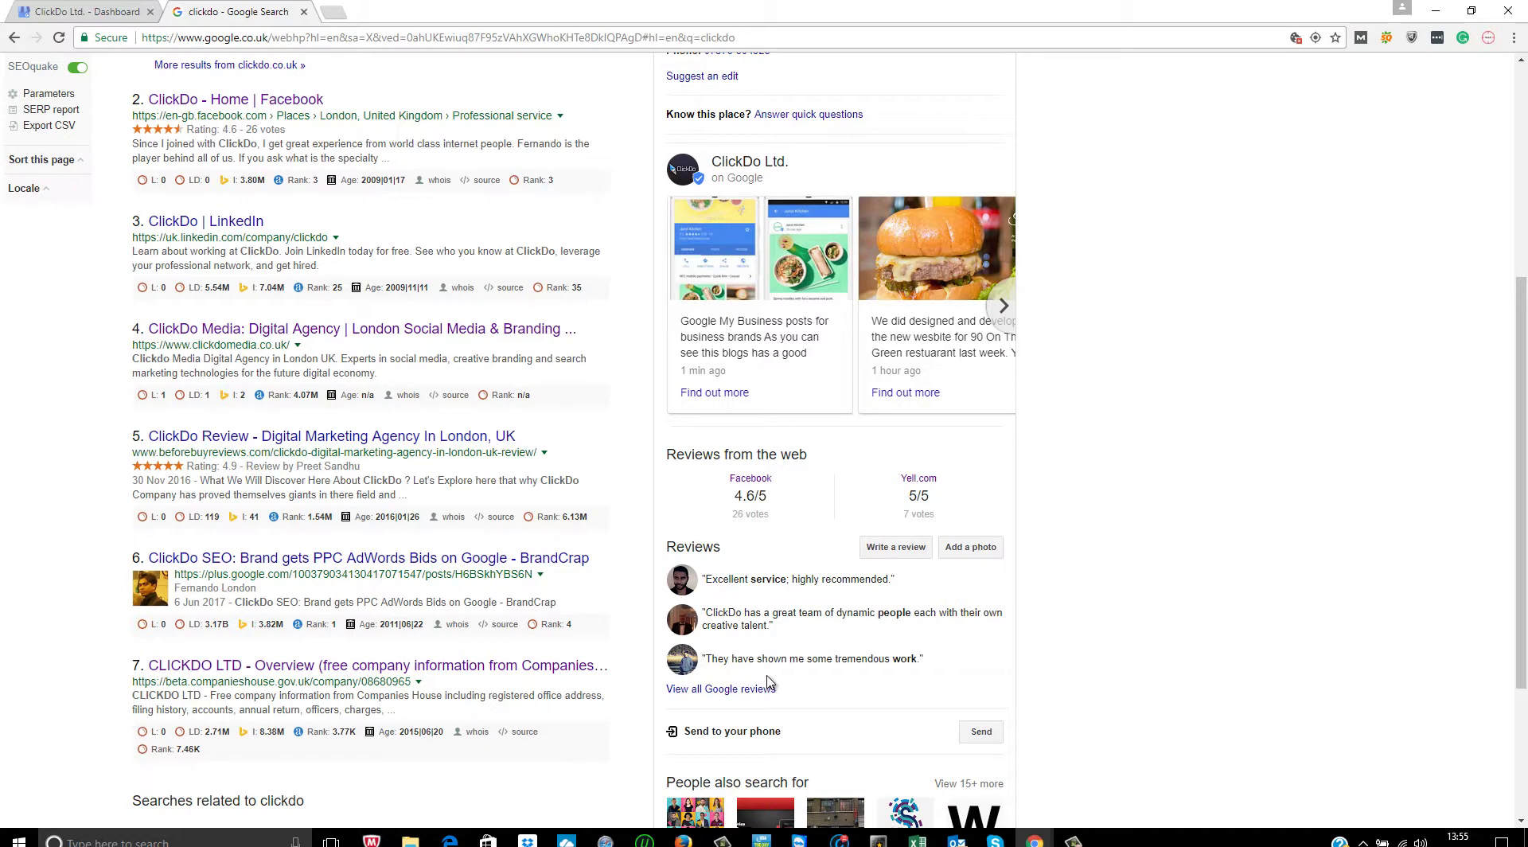
pyautogui.scroll(5, 692, 356)
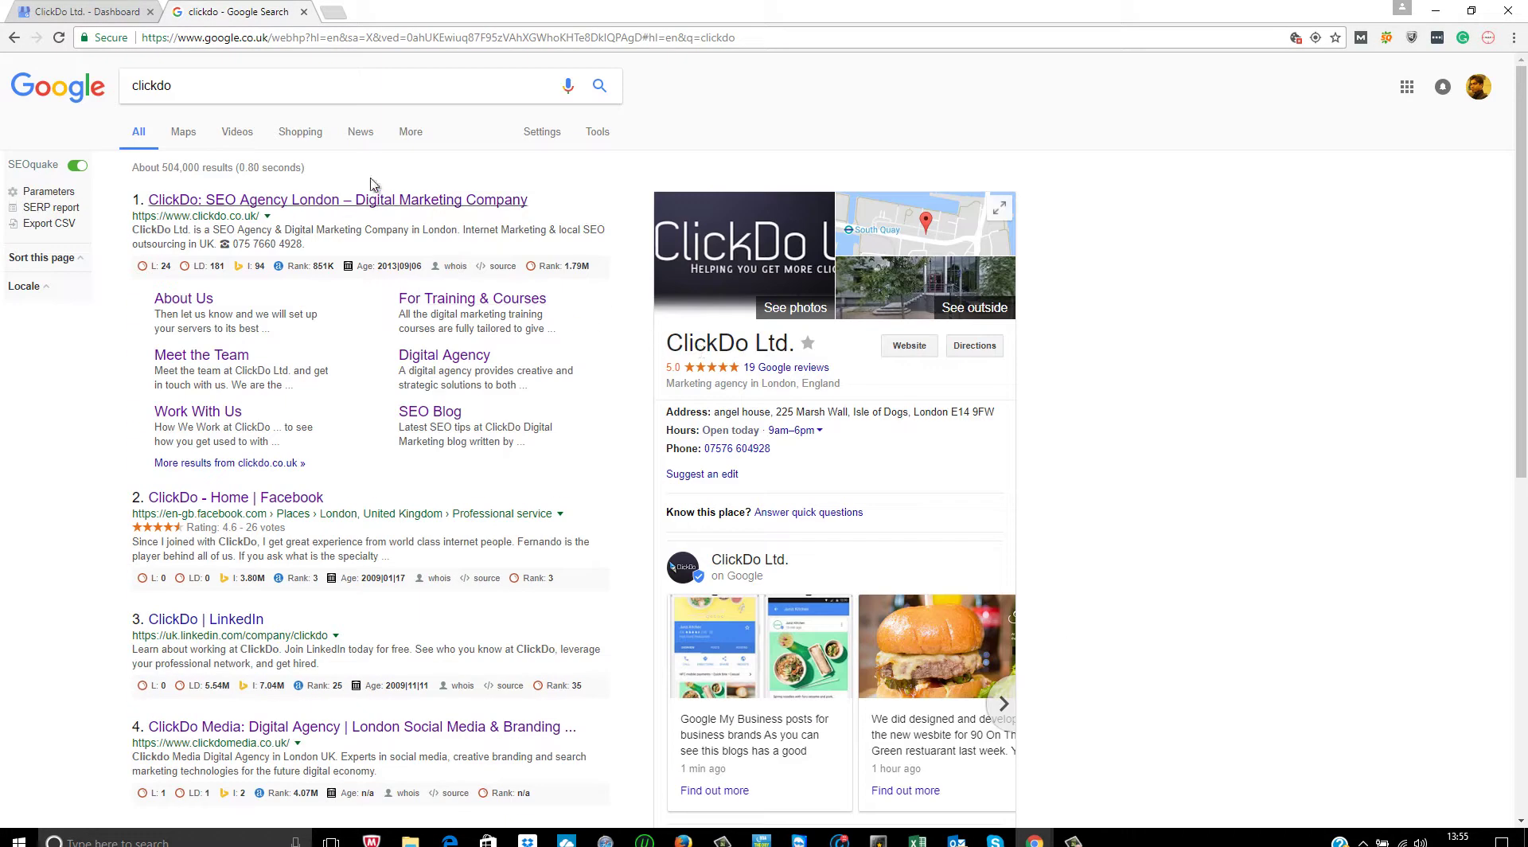
# - Open the 'ClickDo - Home | Facebook' result and scroll through its reviews, notes and video posts
pyautogui.click(288, 495)
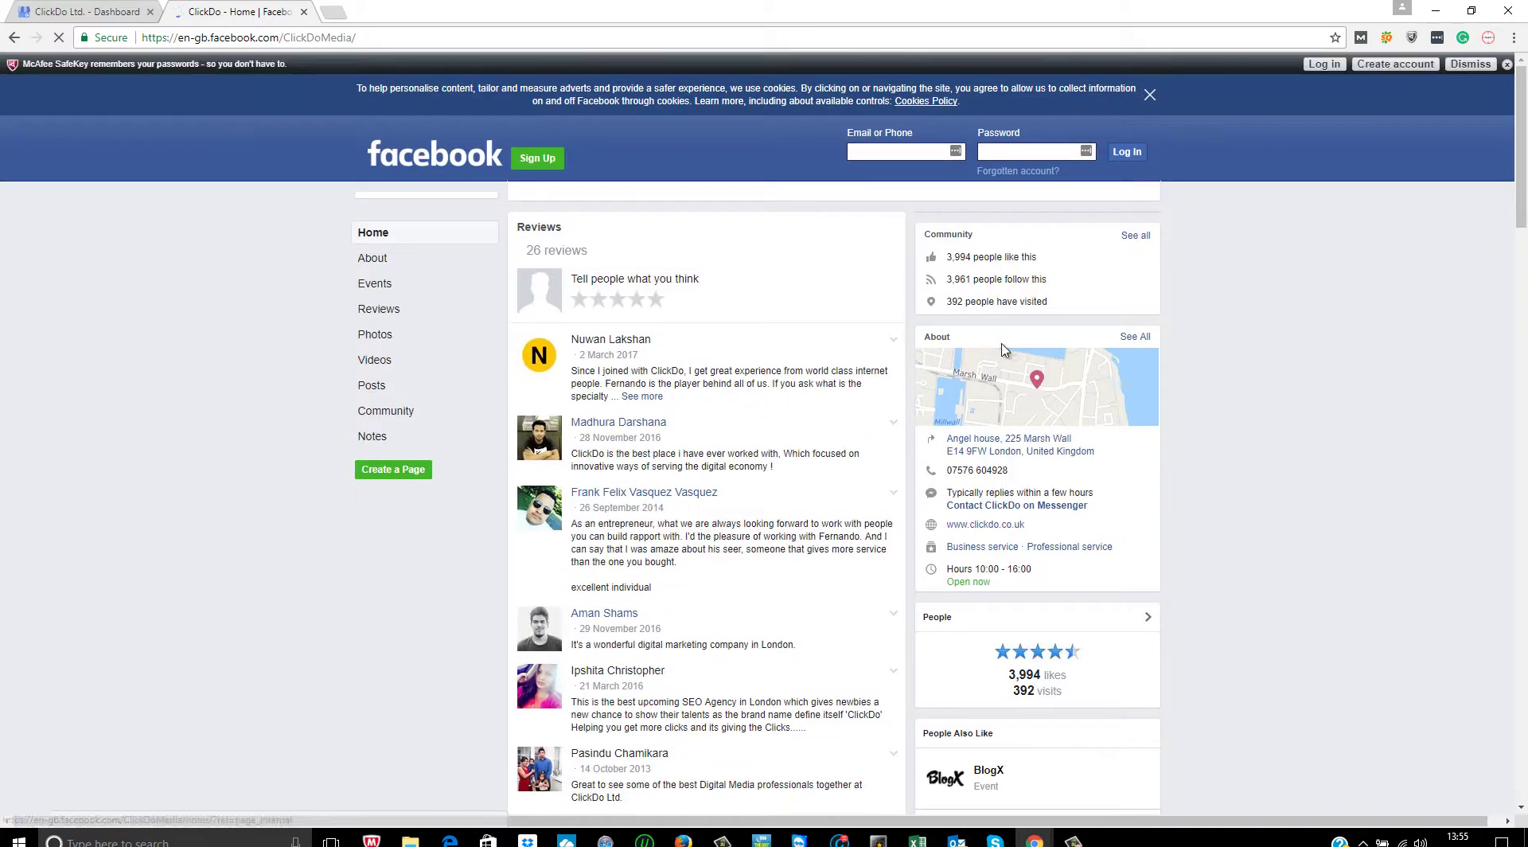
pyautogui.scroll(-7, 849, 329)
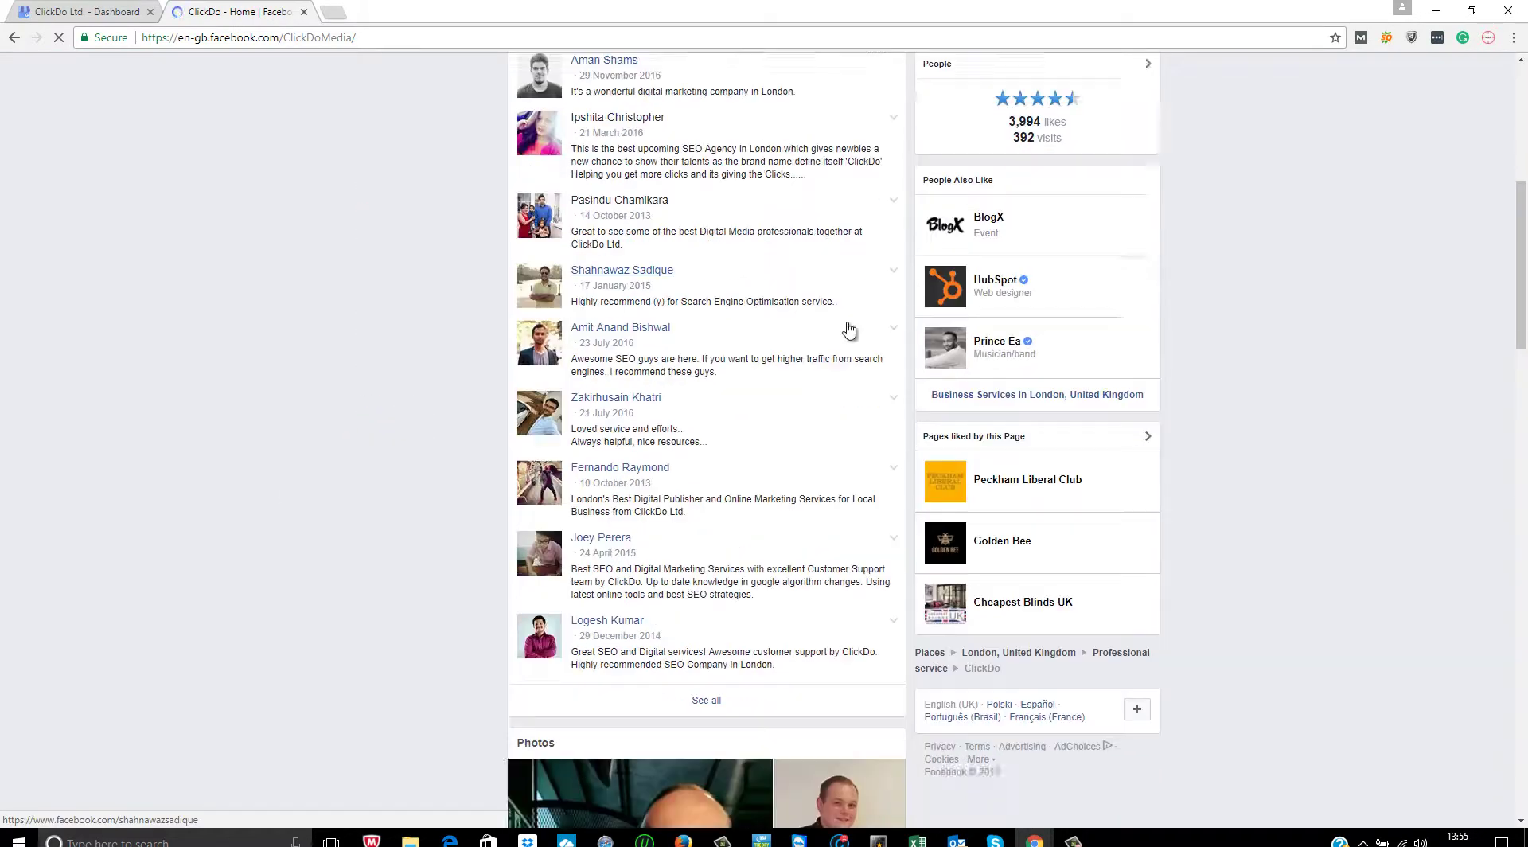
pyautogui.scroll(-20, 849, 328)
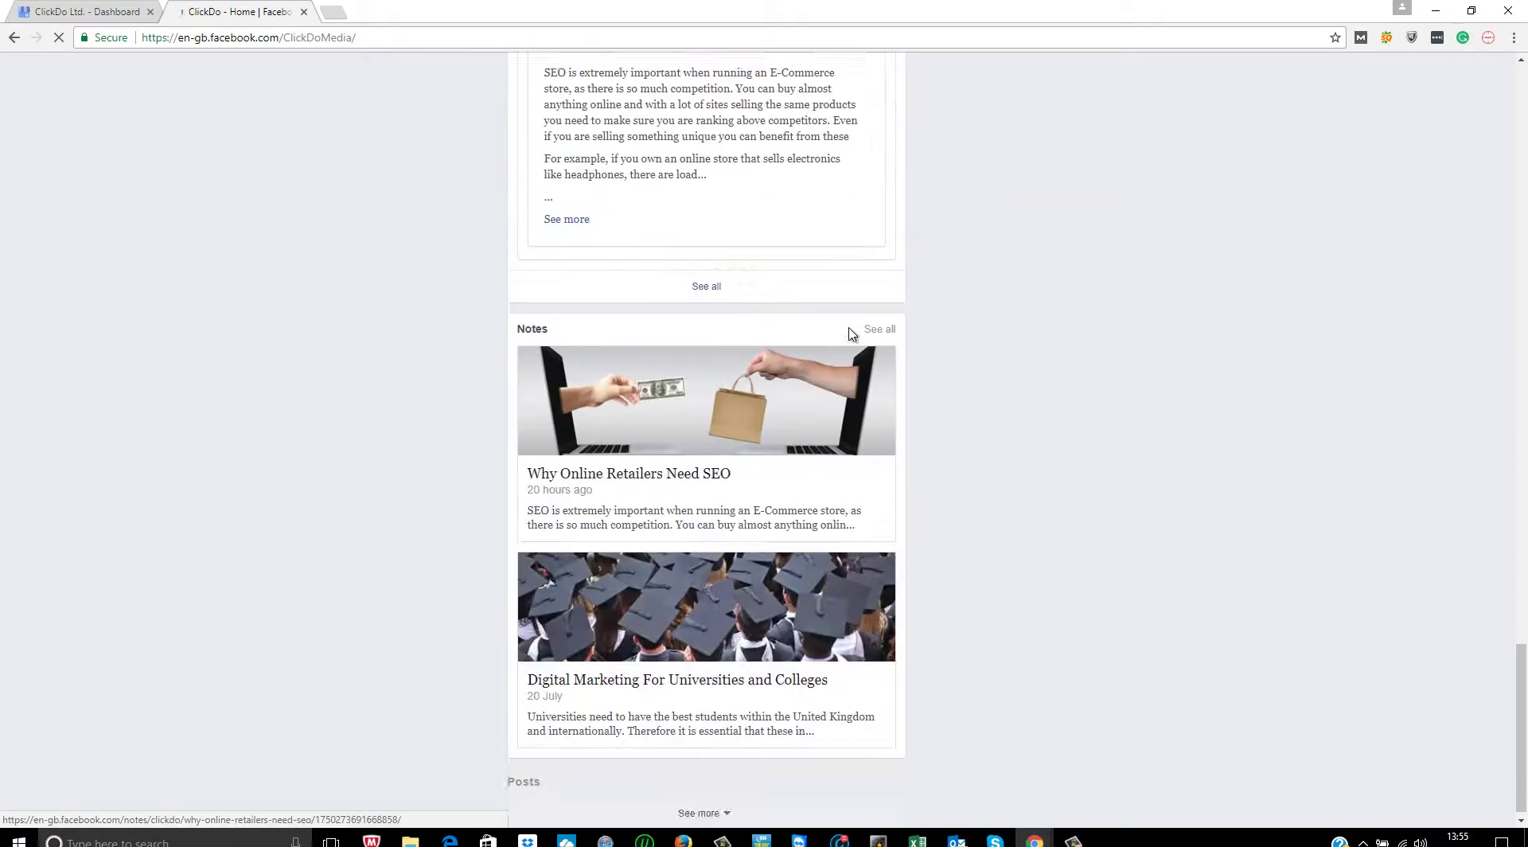
pyautogui.scroll(10, 849, 333)
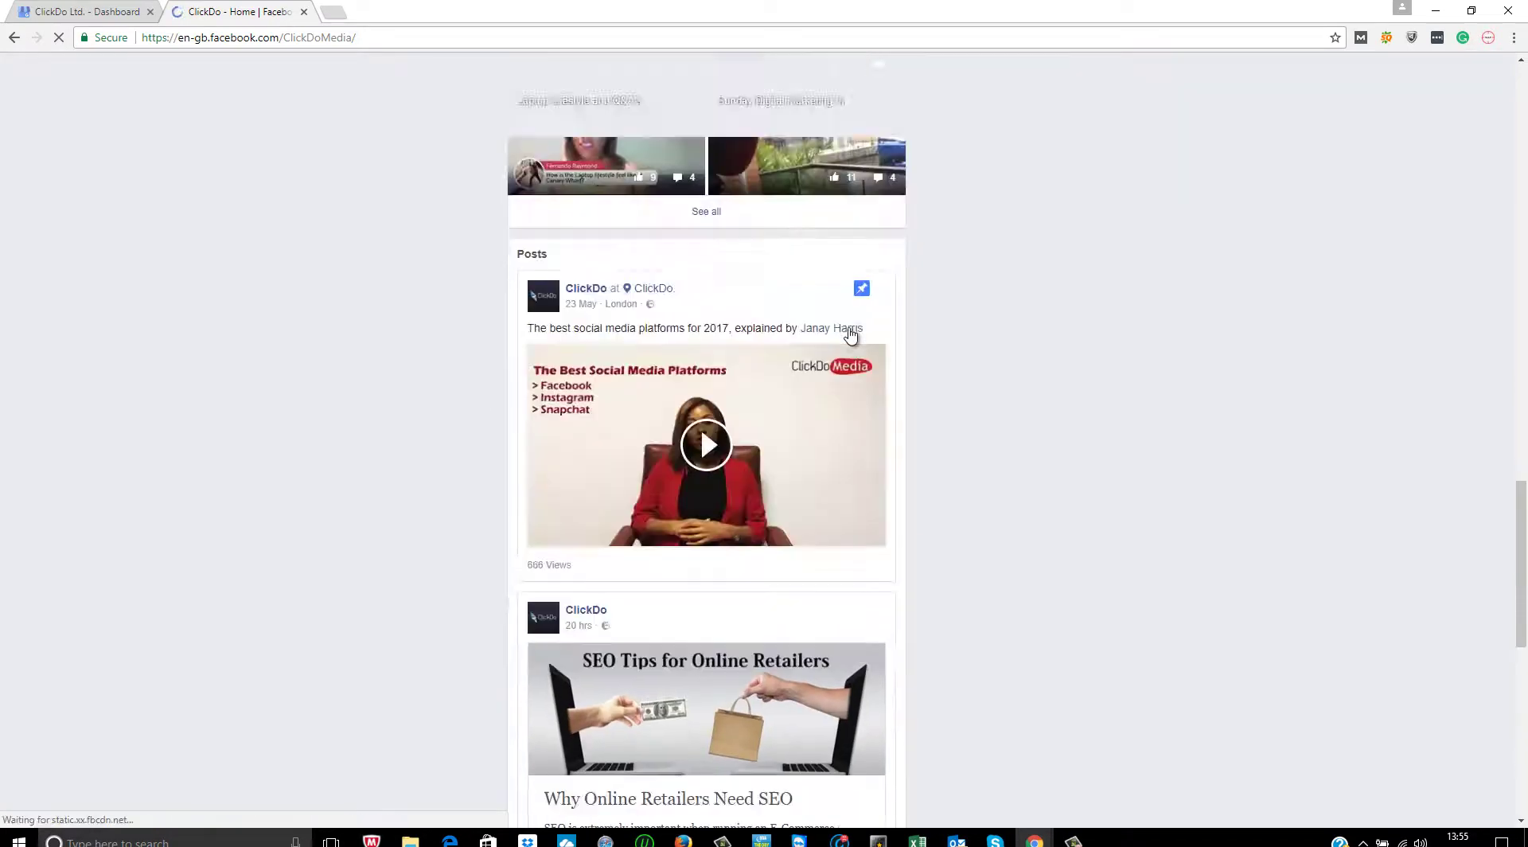
pyautogui.scroll(-10, 811, 444)
pyautogui.scroll(2, 810, 448)
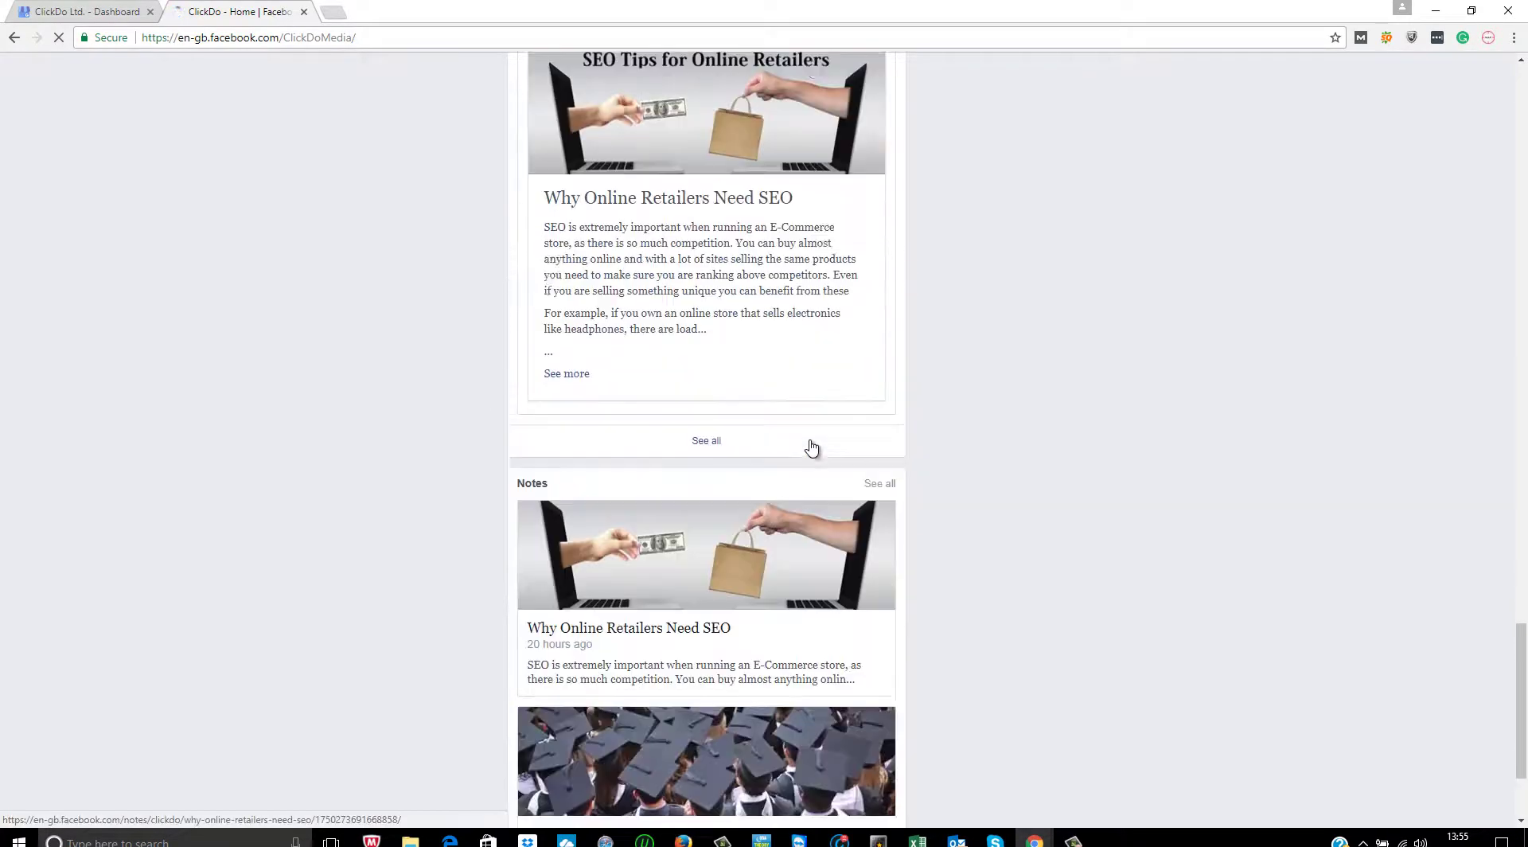
pyautogui.scroll(20, 811, 445)
pyautogui.scroll(-15, 835, 500)
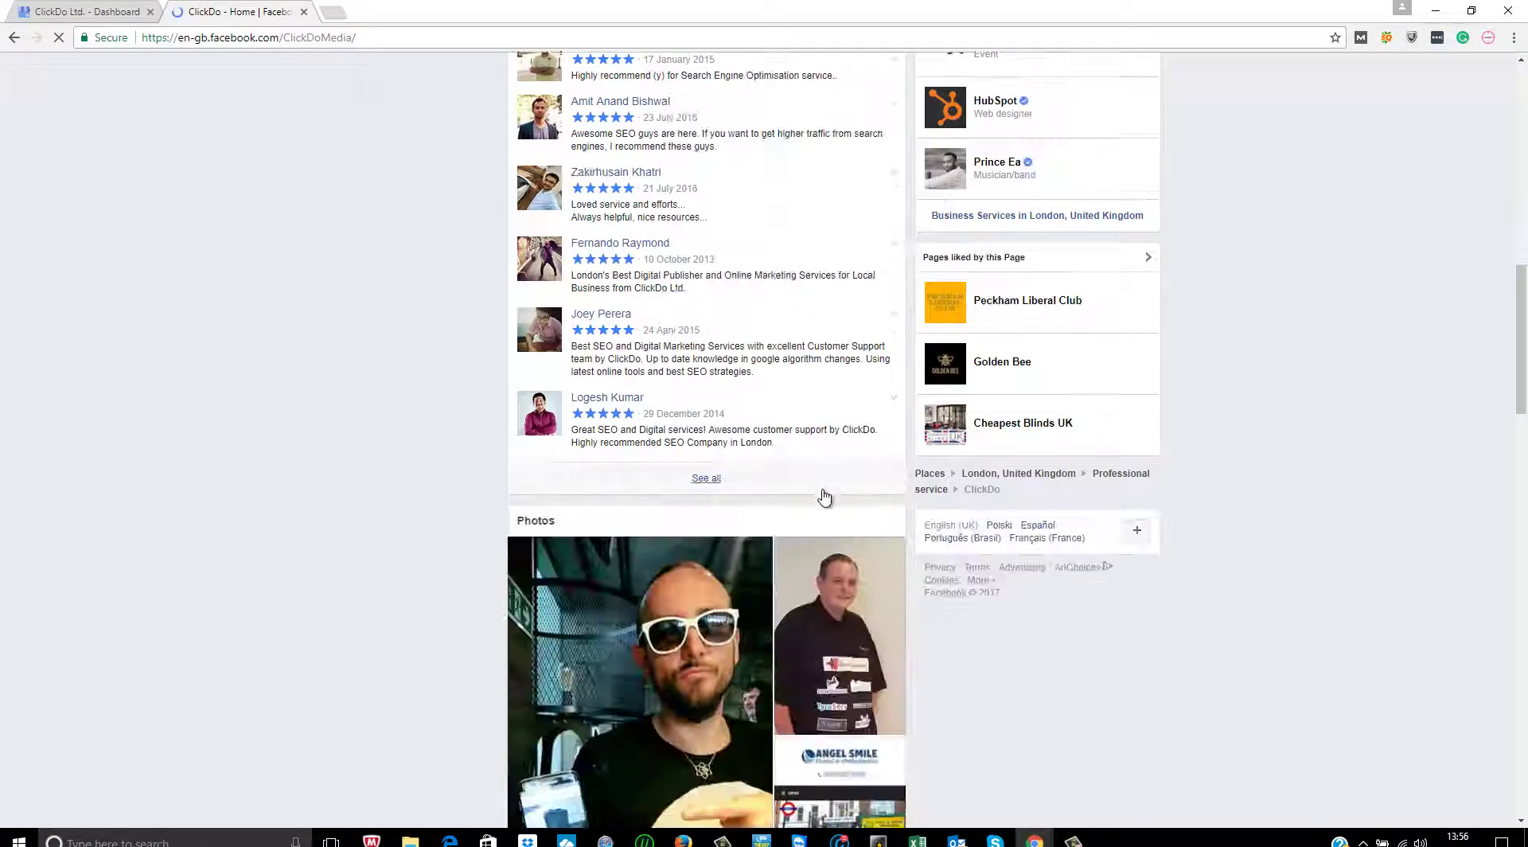
pyautogui.scroll(-20, 825, 497)
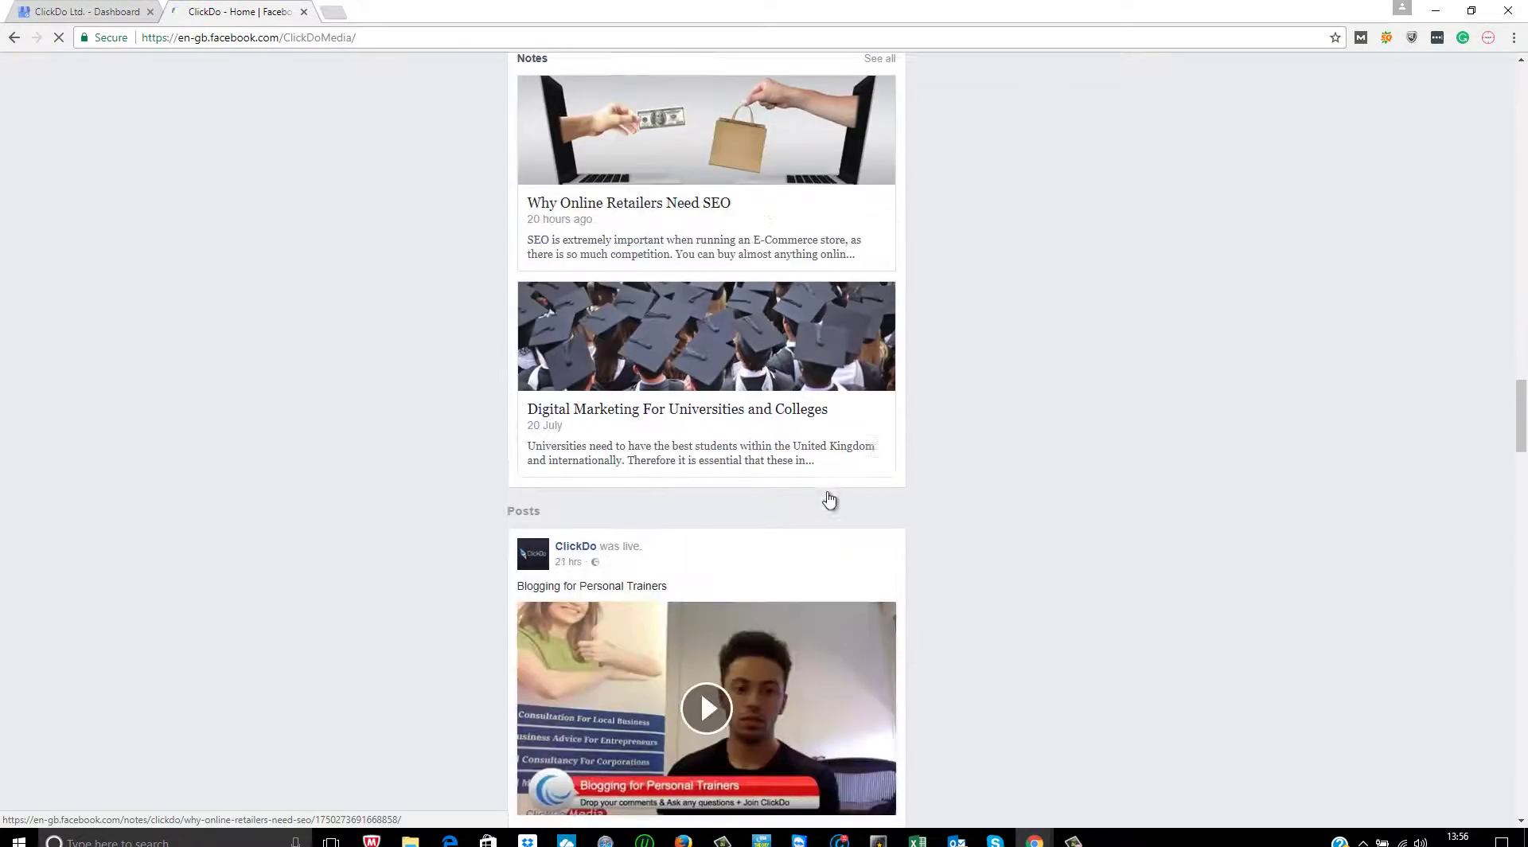
pyautogui.scroll(-3, 828, 499)
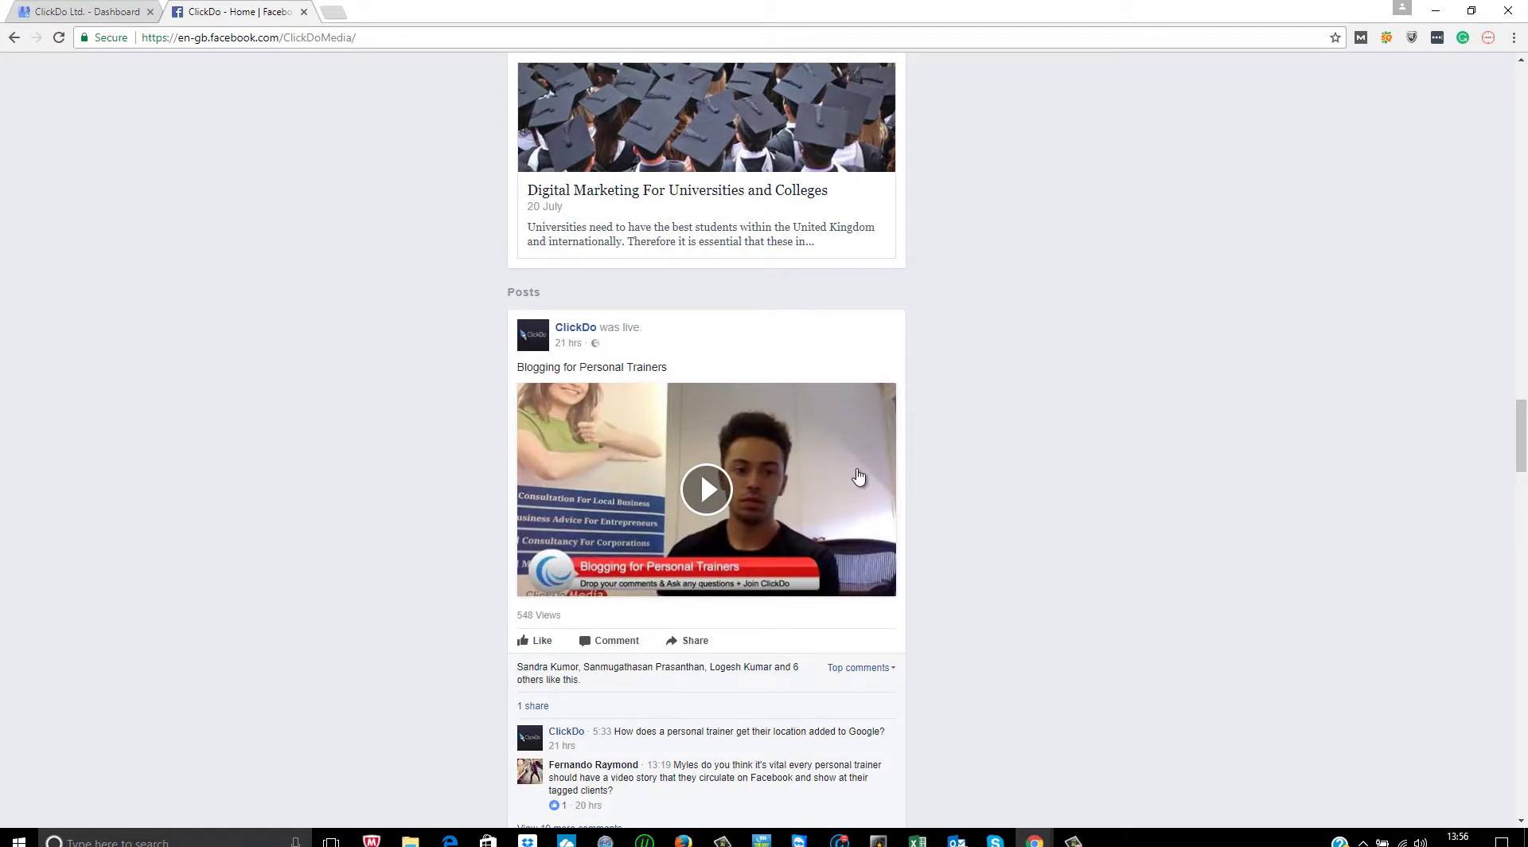
pyautogui.scroll(-12, 878, 452)
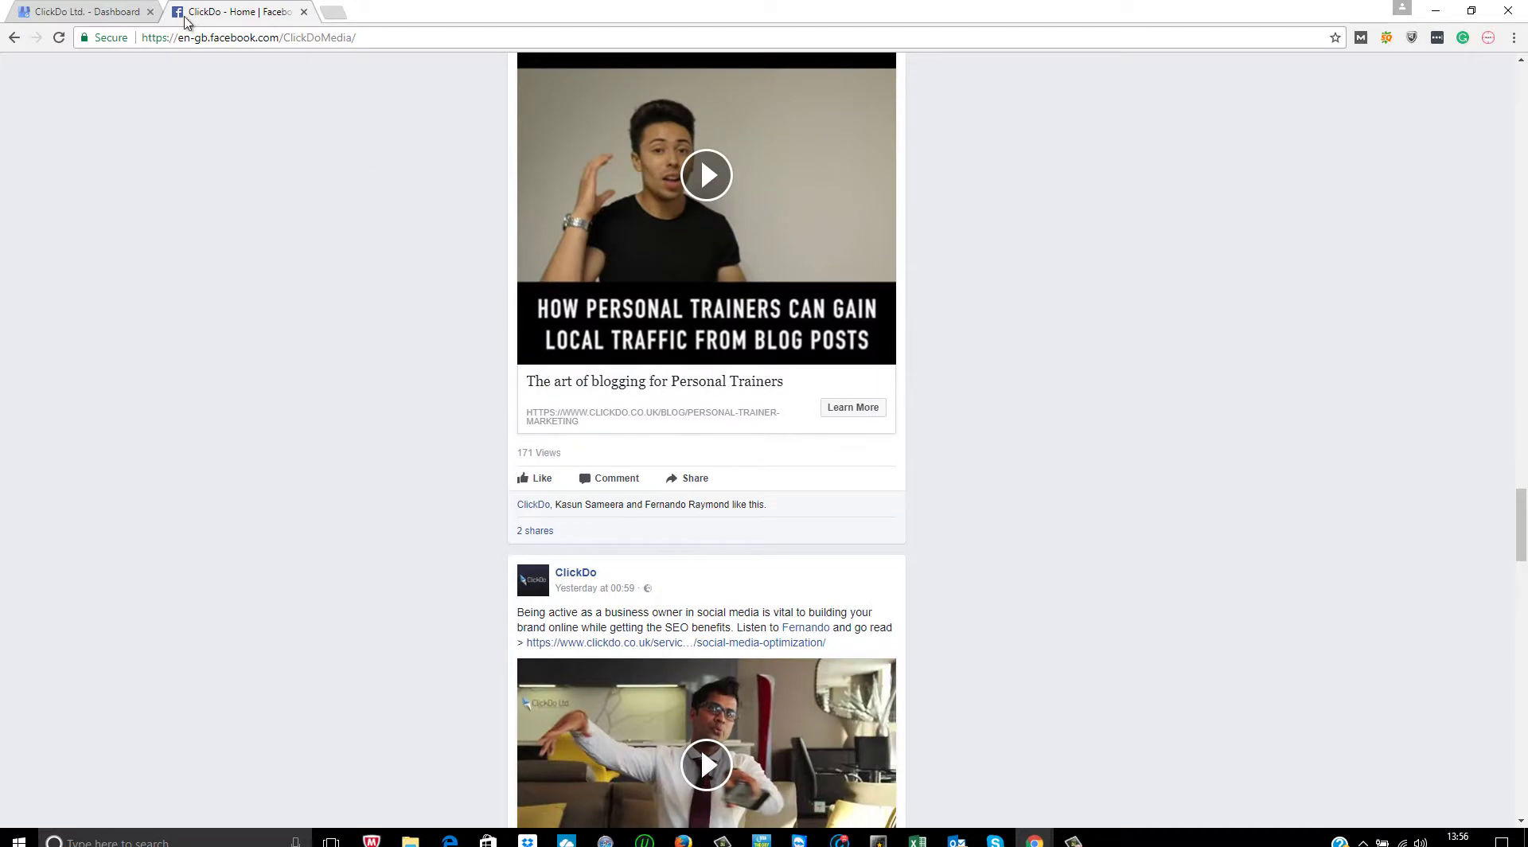
# - Return to the ClickDo Ltd. dashboard in Google My Business
pyautogui.click(111, 12)
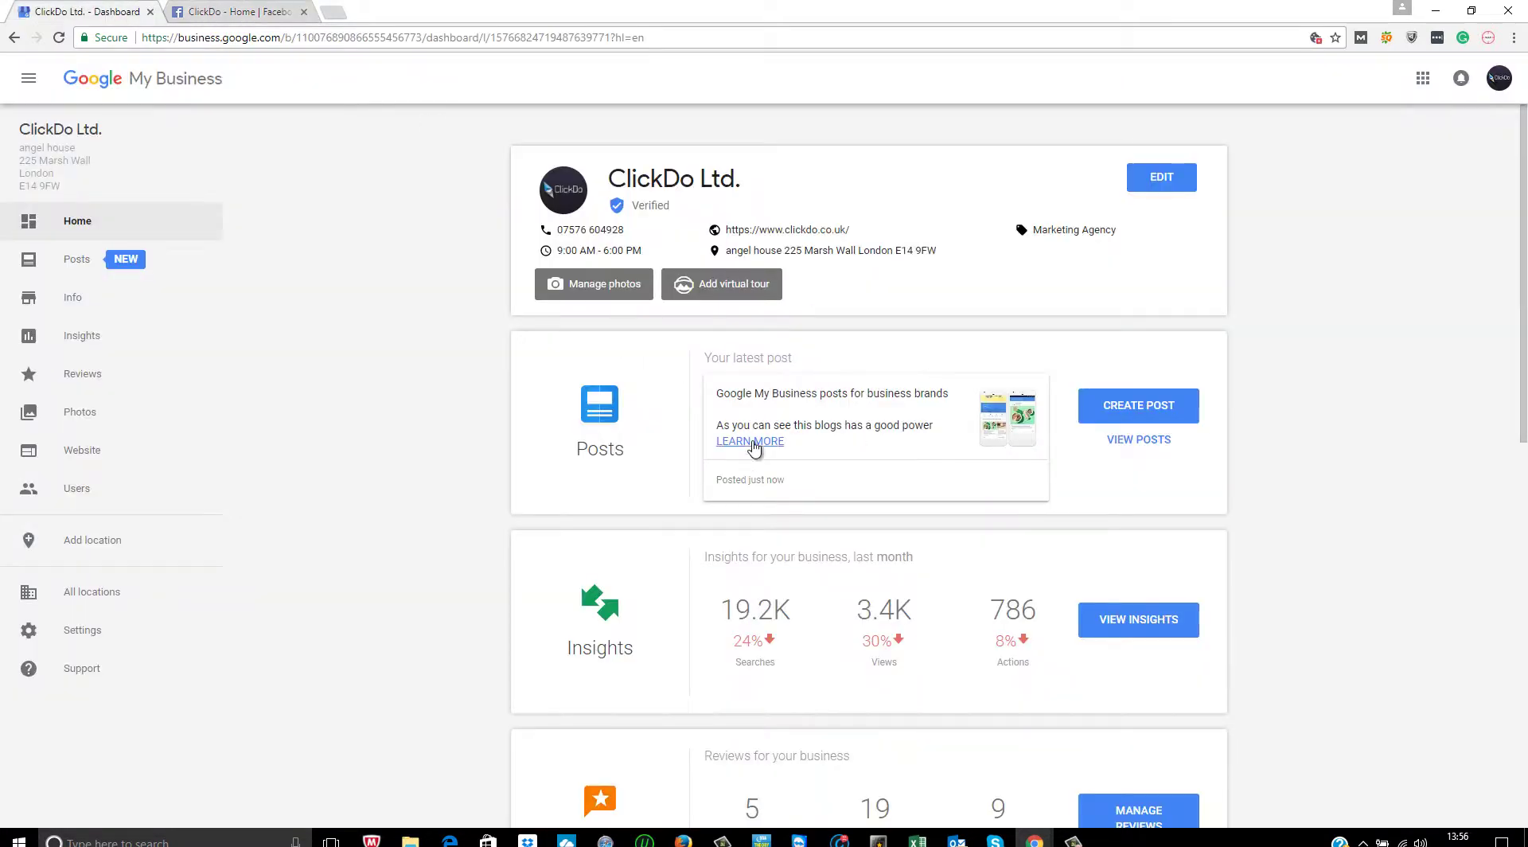